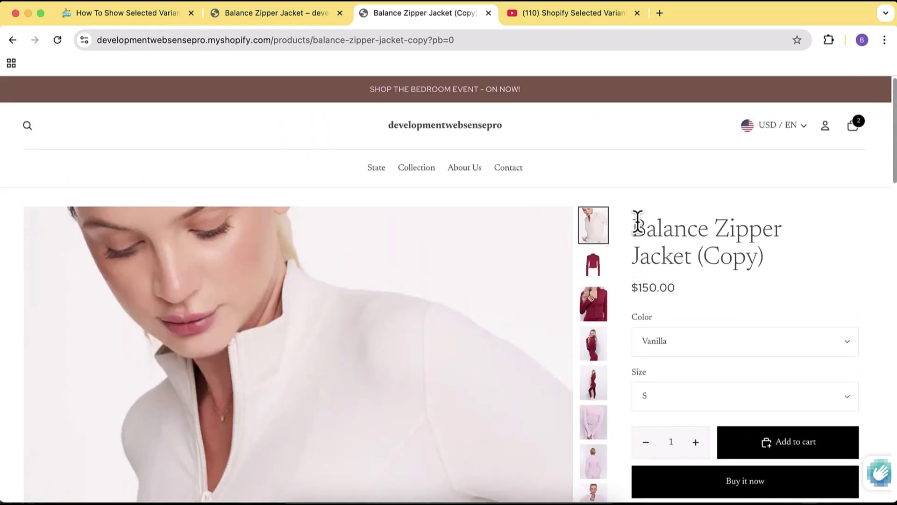
Switch from the Balance Zipper Jacket (Copy) page to the Balance Zipper Jacket page and set its color to Pink.
{"action": "left_click_drag", "start_coordinate": [638, 222], "coordinate": [790, 279]}
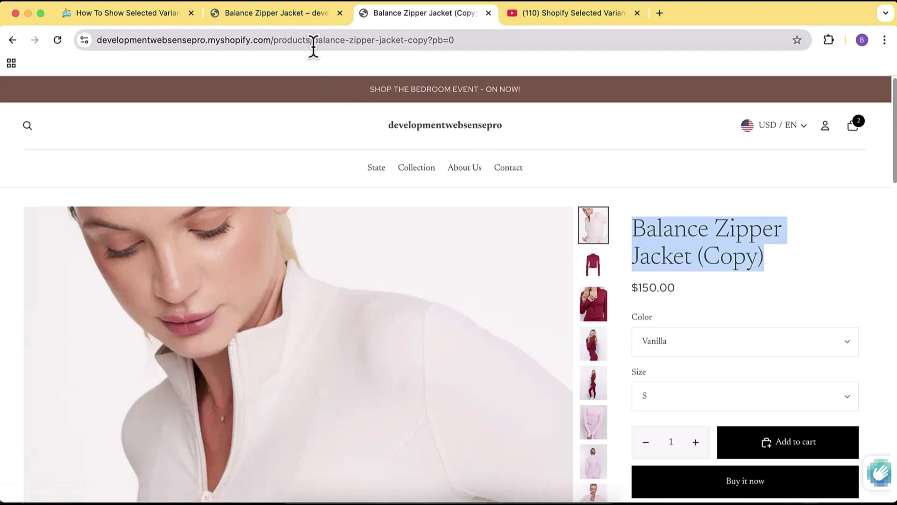
{"action": "left_click", "coordinate": [299, 21]}
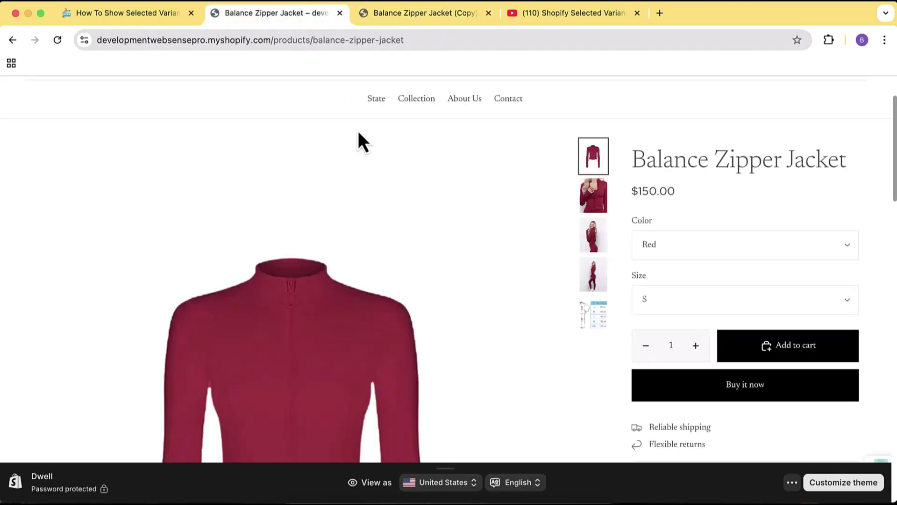
{"action": "scroll", "coordinate": [646, 262], "scroll_direction": "down", "scroll_amount": 2}
{"action": "scroll", "coordinate": [627, 307], "scroll_direction": "up", "scroll_amount": 2}
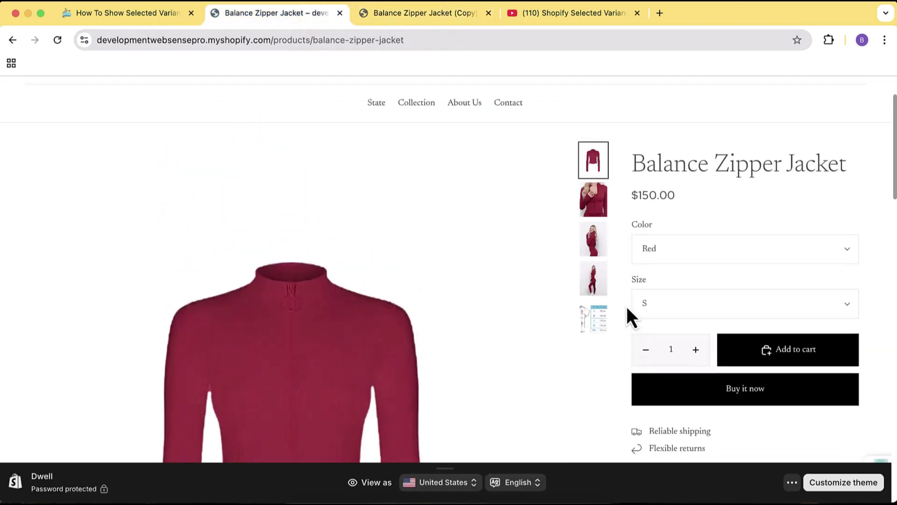
{"action": "left_click", "coordinate": [706, 250]}
{"action": "left_click", "coordinate": [702, 264]}
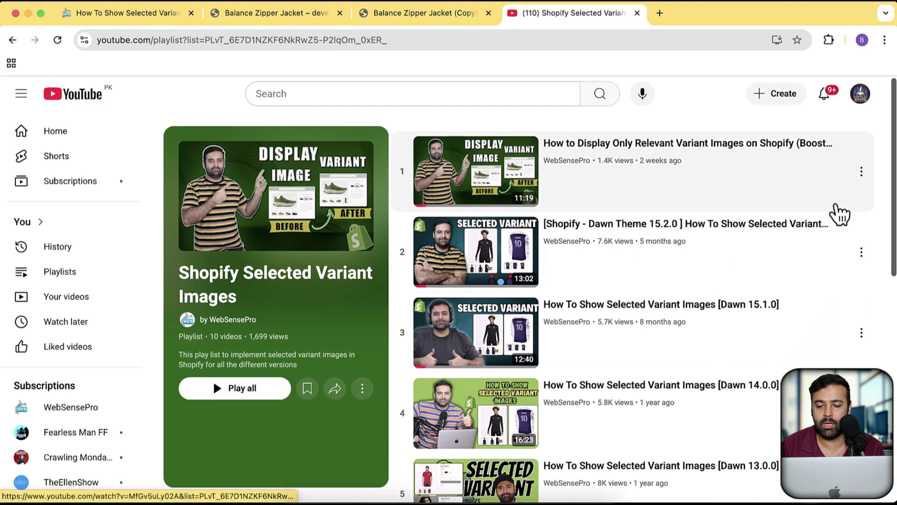
Look through the videos for different theme versions in the Shopify Selected Variant Images playlist.
{"action": "scroll", "coordinate": [849, 280], "scroll_direction": "down", "scroll_amount": 1}
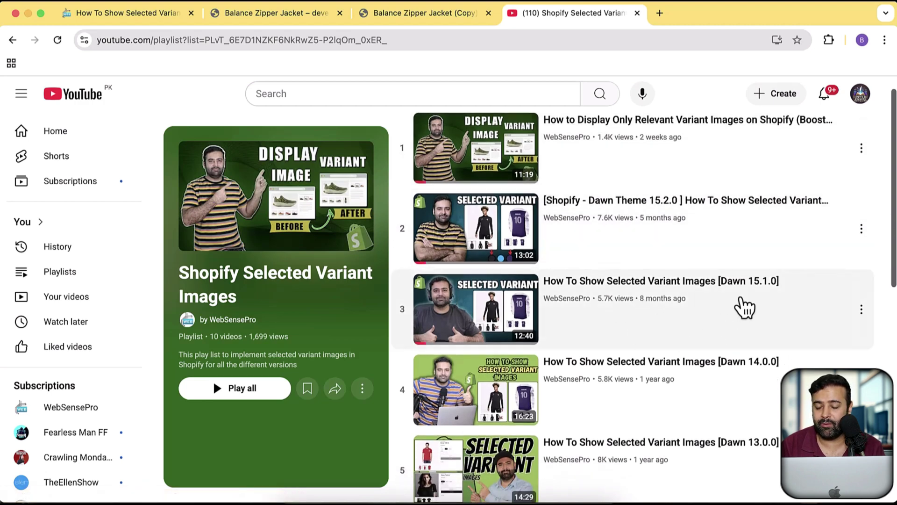
{"action": "scroll", "coordinate": [842, 234], "scroll_direction": "down", "scroll_amount": 3}
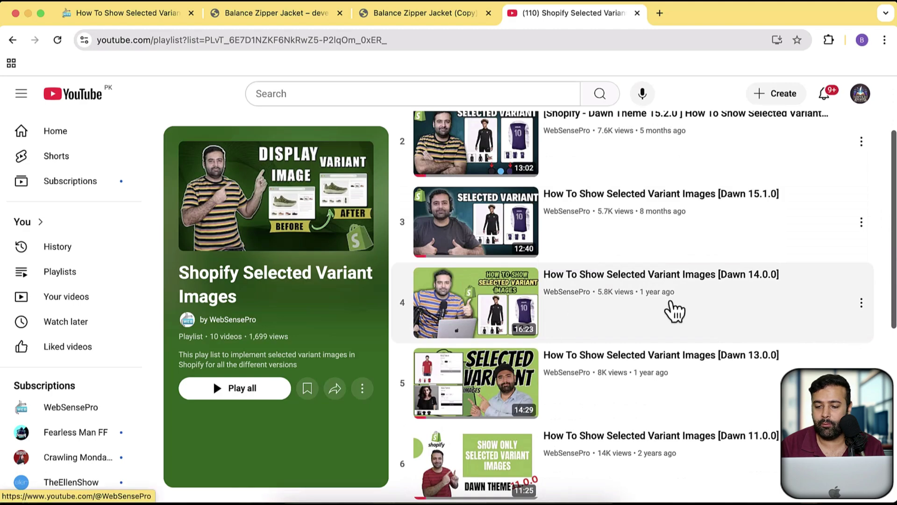
{"action": "scroll", "coordinate": [884, 212], "scroll_direction": "down", "scroll_amount": 3}
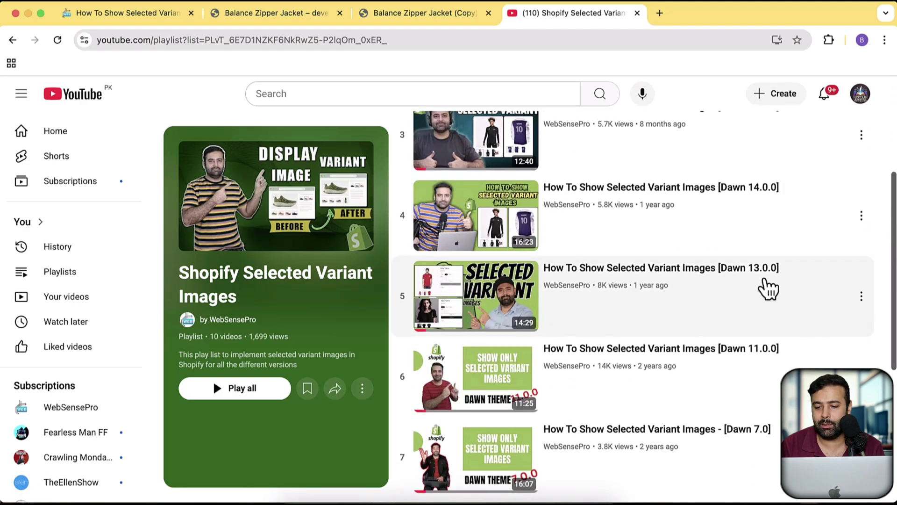
{"action": "scroll", "coordinate": [701, 257], "scroll_direction": "down", "scroll_amount": 4}
{"action": "scroll", "coordinate": [741, 327], "scroll_direction": "down", "scroll_amount": 8}
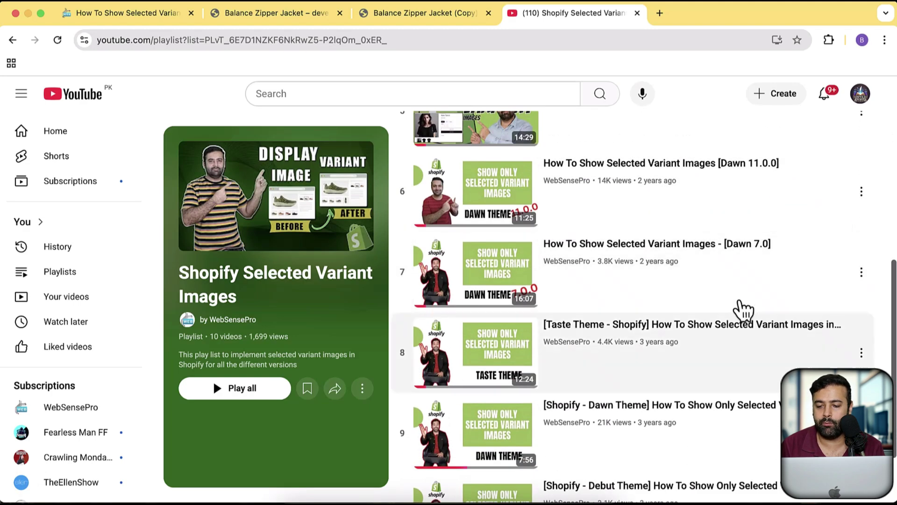
{"action": "scroll", "coordinate": [682, 366], "scroll_direction": "up", "scroll_amount": 7}
{"action": "scroll", "coordinate": [683, 367], "scroll_direction": "up", "scroll_amount": 2}
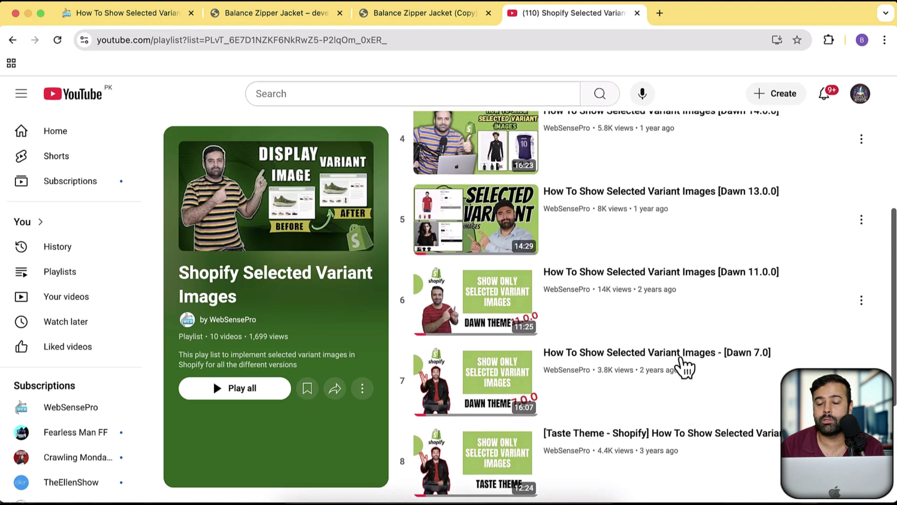
{"action": "scroll", "coordinate": [685, 366], "scroll_direction": "up", "scroll_amount": 5}
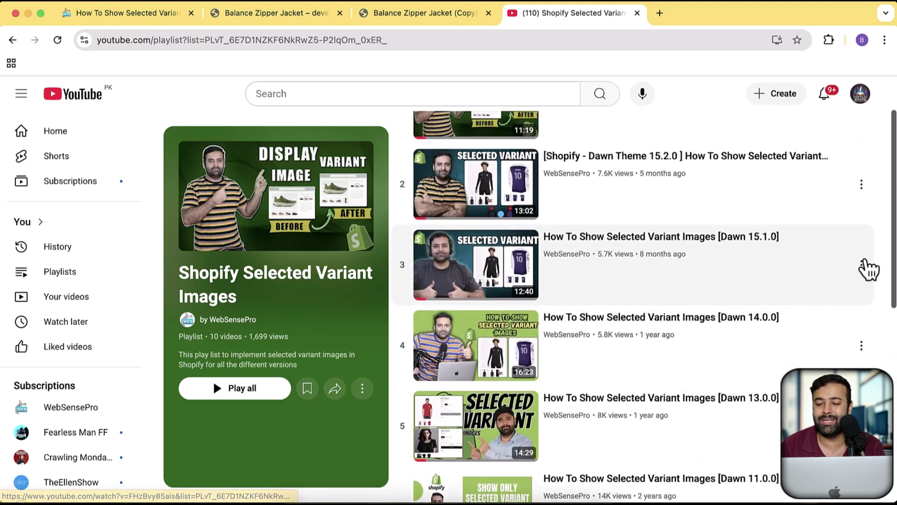
Examine the image gallery on the Balance Zipper Jacket (Copy) page and reload the page.
{"action": "left_click", "coordinate": [381, 40]}
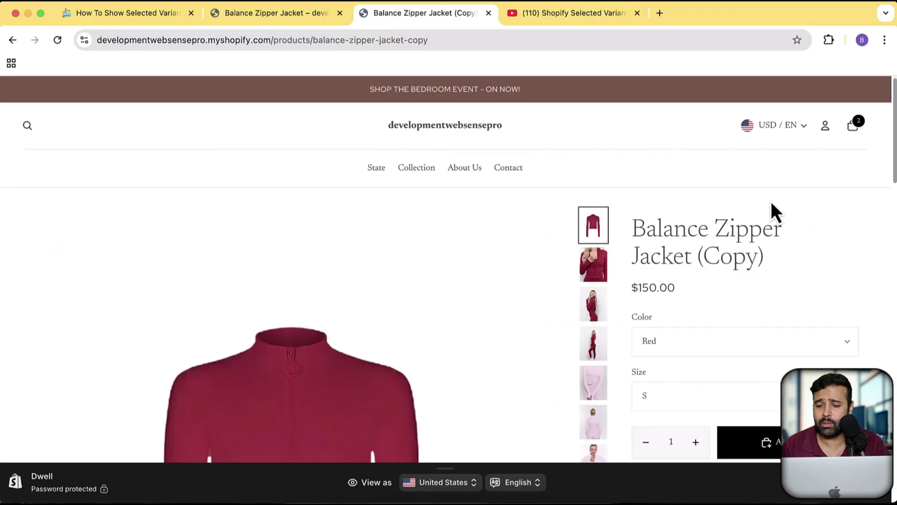
{"action": "scroll", "coordinate": [771, 200], "scroll_direction": "down", "scroll_amount": 3}
{"action": "scroll", "coordinate": [761, 206], "scroll_direction": "down", "scroll_amount": 5}
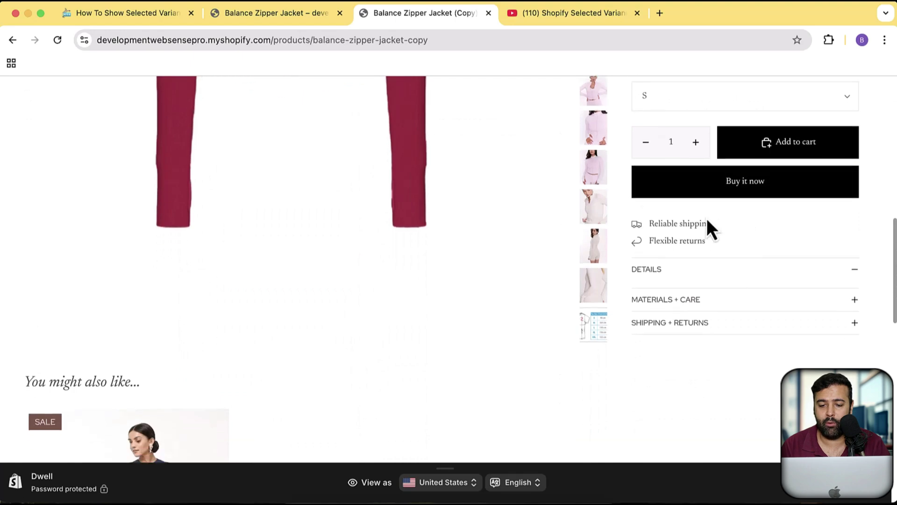
{"action": "scroll", "coordinate": [710, 228], "scroll_direction": "up", "scroll_amount": 5}
{"action": "scroll", "coordinate": [601, 198], "scroll_direction": "up", "scroll_amount": 2}
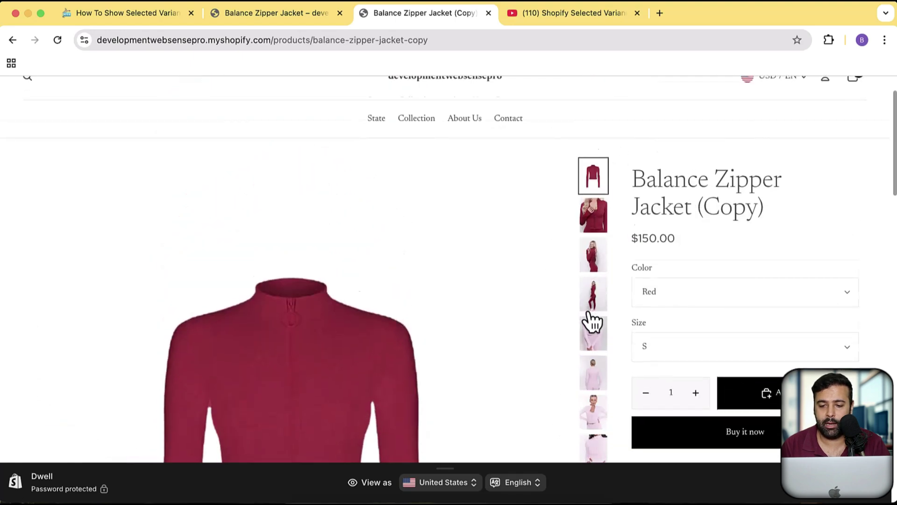
{"action": "scroll", "coordinate": [725, 415], "scroll_direction": "down", "scroll_amount": 3}
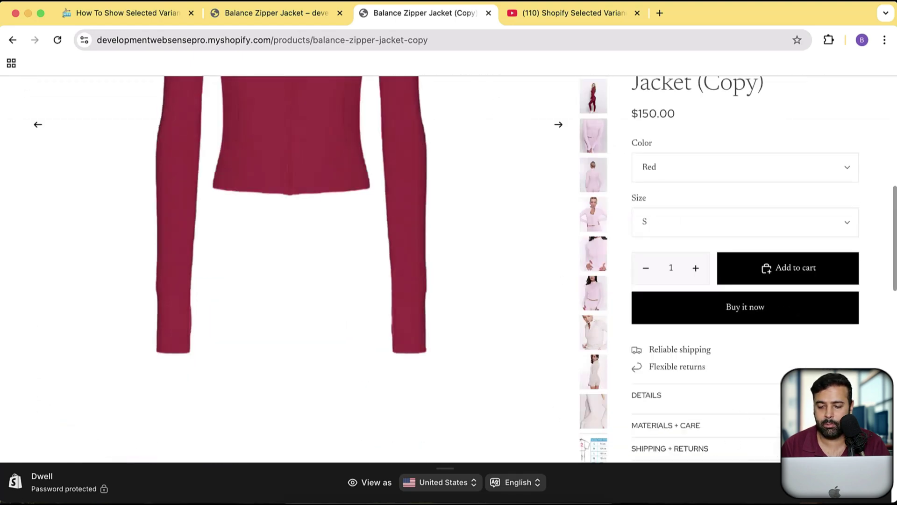
{"action": "key", "text": "super+r"}
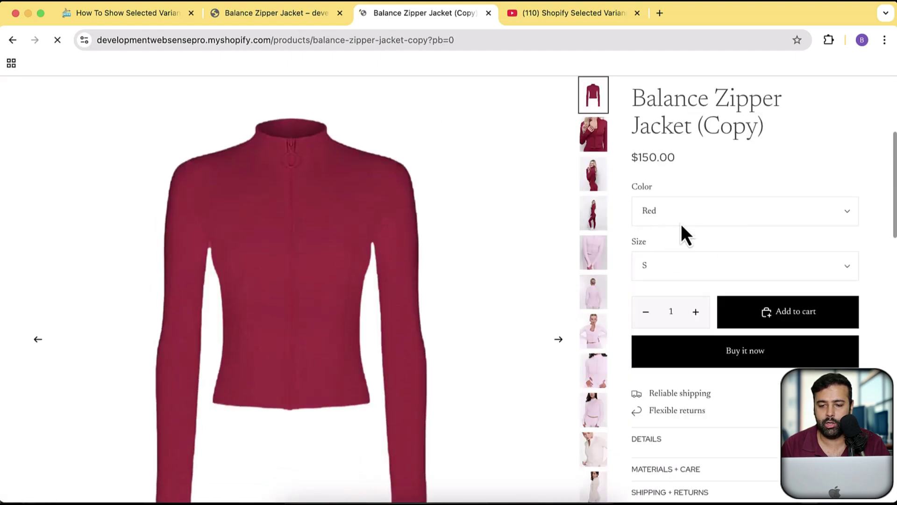
Check the available color options of the copied jacket and compare its gallery thumbnails with Red selected.
{"action": "left_click", "coordinate": [702, 216]}
{"action": "left_click", "coordinate": [673, 215]}
{"action": "left_click", "coordinate": [672, 221]}
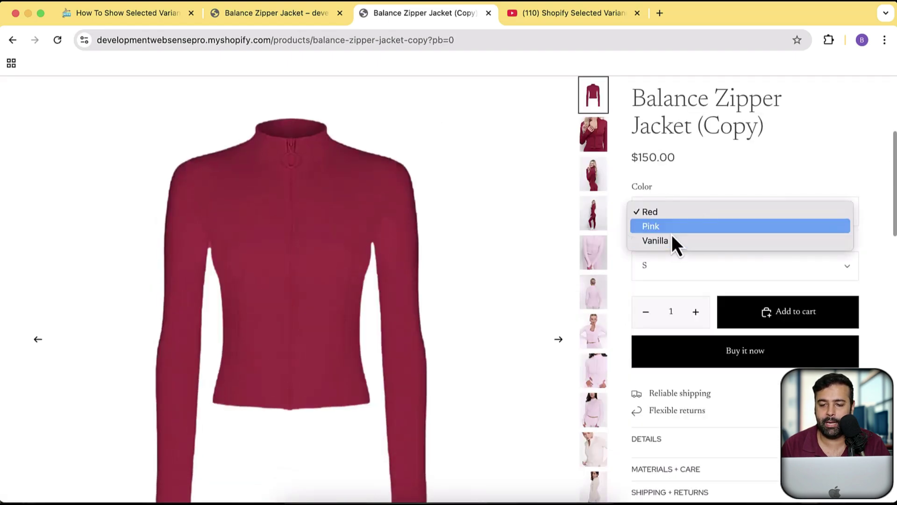
{"action": "left_click", "coordinate": [697, 184]}
{"action": "scroll", "coordinate": [595, 297], "scroll_direction": "down", "scroll_amount": 5}
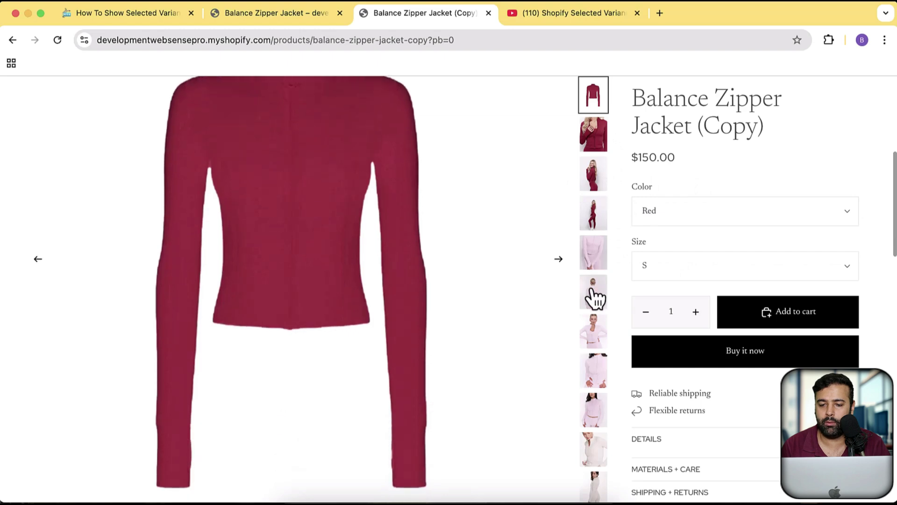
{"action": "scroll", "coordinate": [601, 261], "scroll_direction": "up", "scroll_amount": 4}
{"action": "scroll", "coordinate": [605, 174], "scroll_direction": "up", "scroll_amount": 3}
{"action": "scroll", "coordinate": [606, 197], "scroll_direction": "down", "scroll_amount": 3}
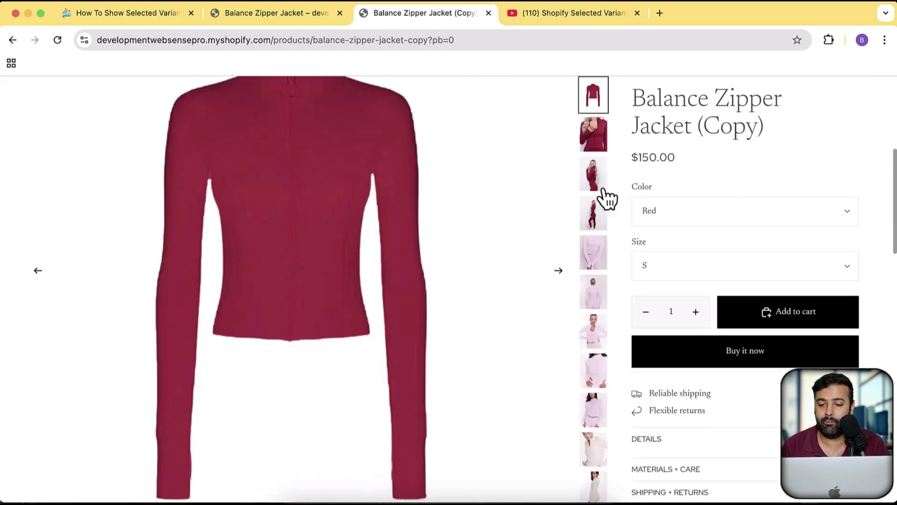
{"action": "scroll", "coordinate": [608, 269], "scroll_direction": "down", "scroll_amount": 2}
{"action": "scroll", "coordinate": [603, 327], "scroll_direction": "down", "scroll_amount": 1}
{"action": "scroll", "coordinate": [555, 274], "scroll_direction": "up", "scroll_amount": 4}
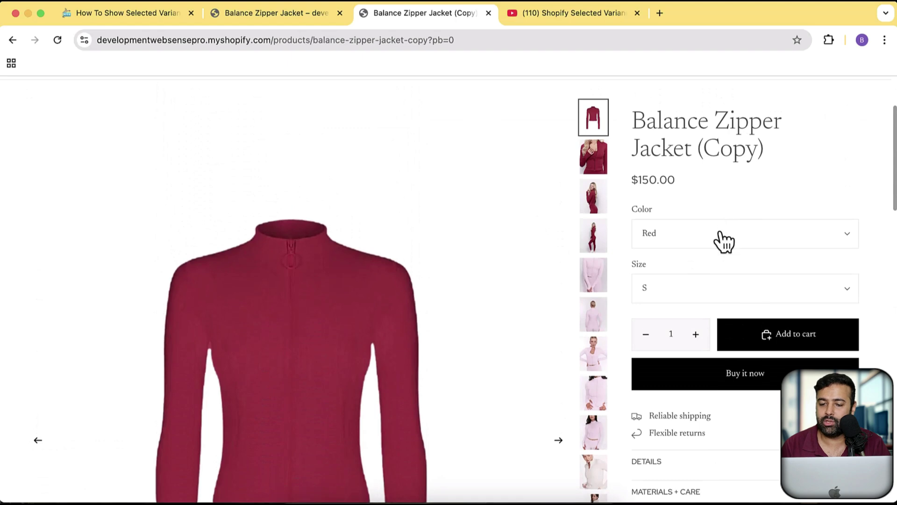
Set the copied jacket's color to Pink and examine which images the gallery shows.
{"action": "left_click", "coordinate": [720, 233]}
{"action": "left_click", "coordinate": [716, 251]}
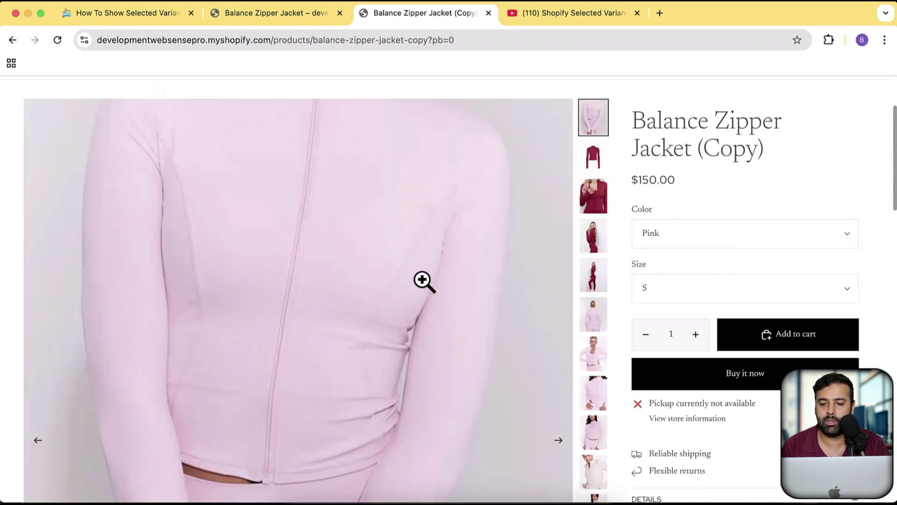
{"action": "scroll", "coordinate": [606, 303], "scroll_direction": "down", "scroll_amount": 3}
{"action": "scroll", "coordinate": [594, 262], "scroll_direction": "up", "scroll_amount": 3}
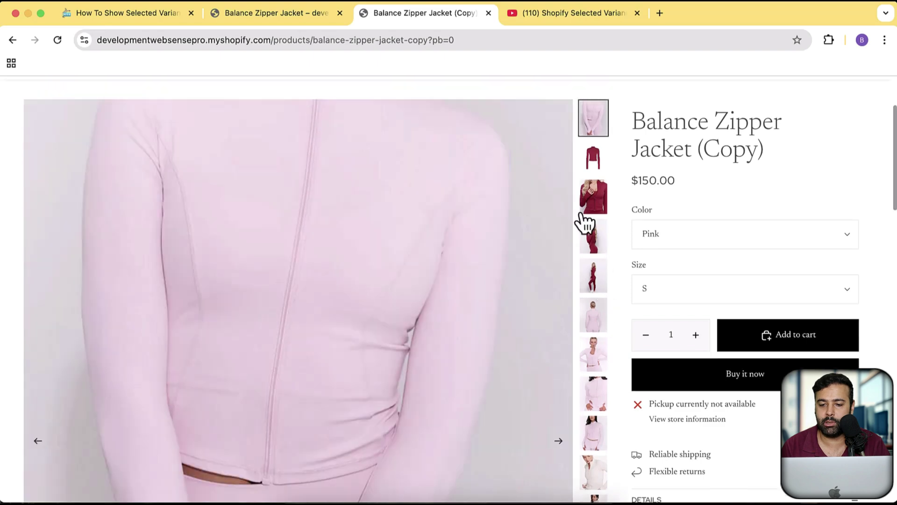
{"action": "scroll", "coordinate": [621, 280], "scroll_direction": "down", "scroll_amount": 1}
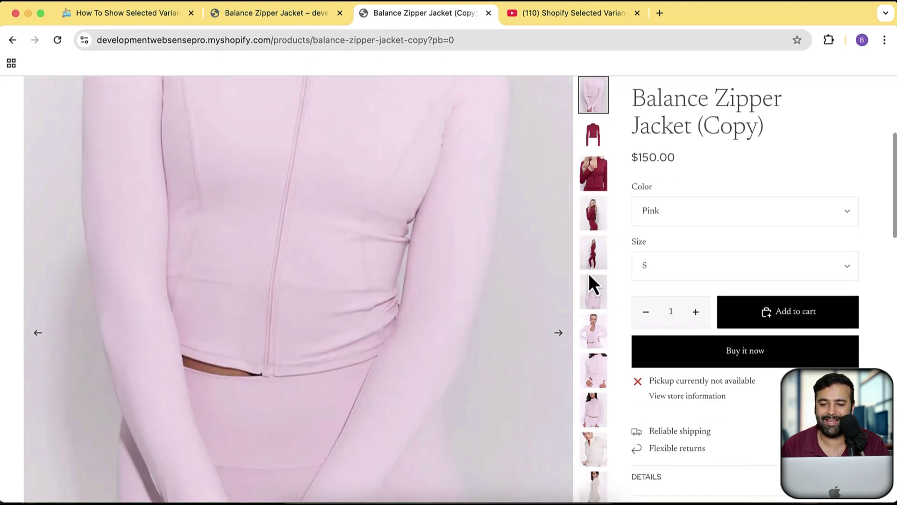
{"action": "scroll", "coordinate": [601, 217], "scroll_direction": "down", "scroll_amount": 3}
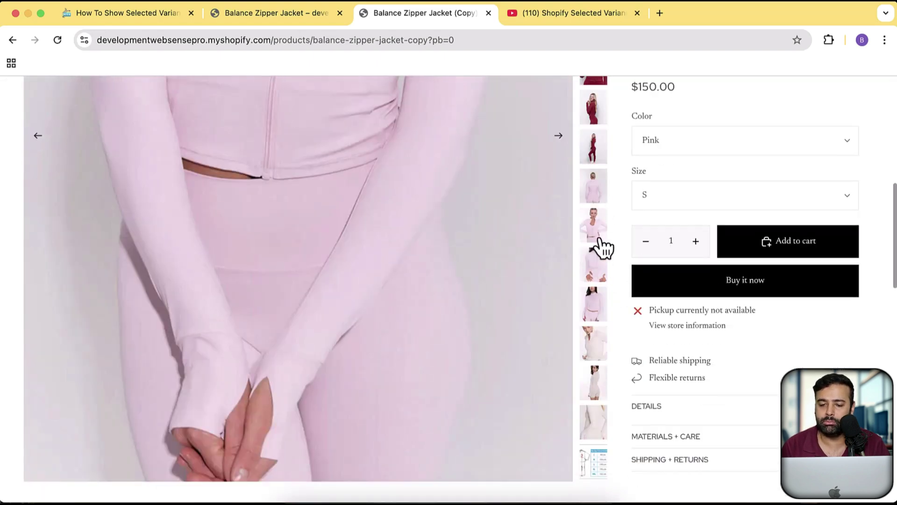
{"action": "scroll", "coordinate": [601, 326], "scroll_direction": "up", "scroll_amount": 5}
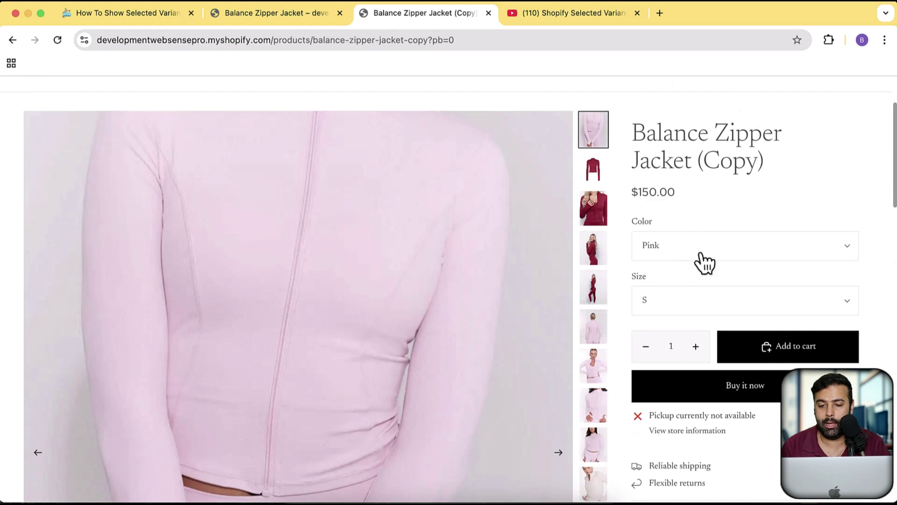
Set the copied jacket's color to Vanilla and inspect the gallery thumbnails for that variant.
{"action": "left_click", "coordinate": [703, 262]}
{"action": "left_click", "coordinate": [700, 258]}
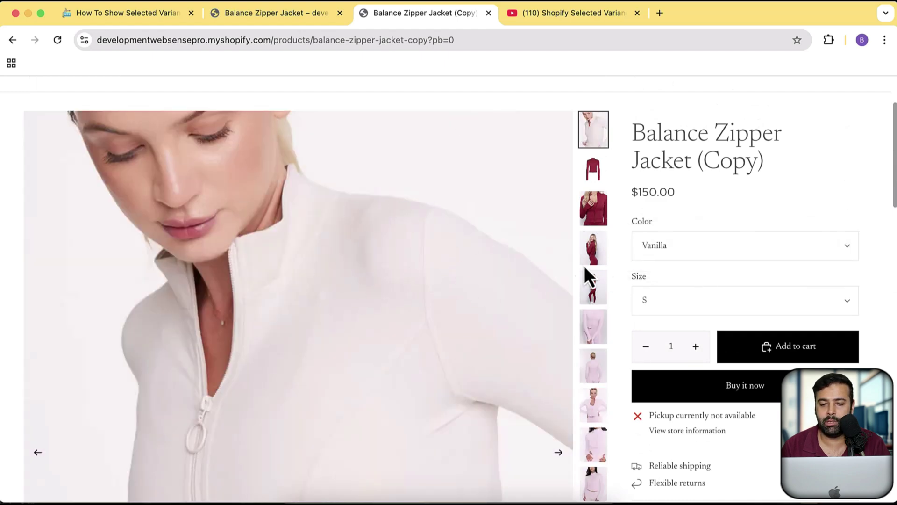
{"action": "scroll", "coordinate": [601, 232], "scroll_direction": "down", "scroll_amount": 3}
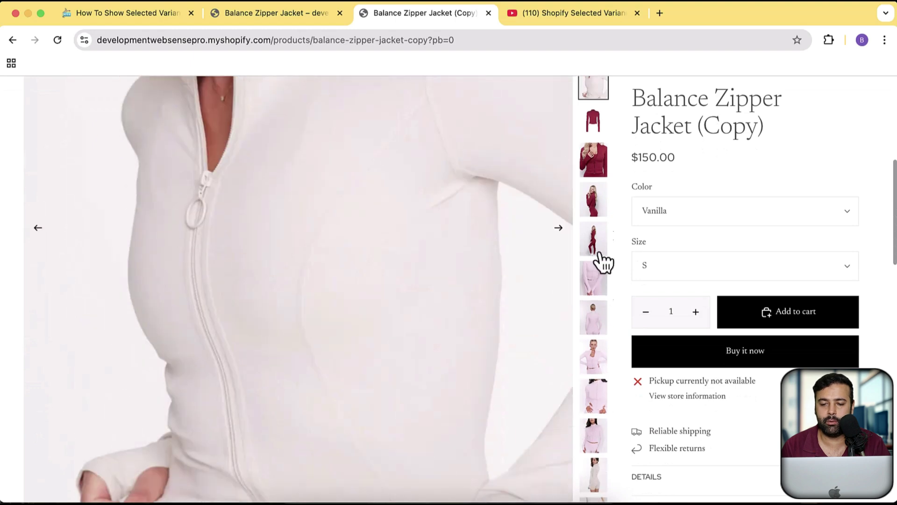
{"action": "scroll", "coordinate": [601, 442], "scroll_direction": "up", "scroll_amount": 3}
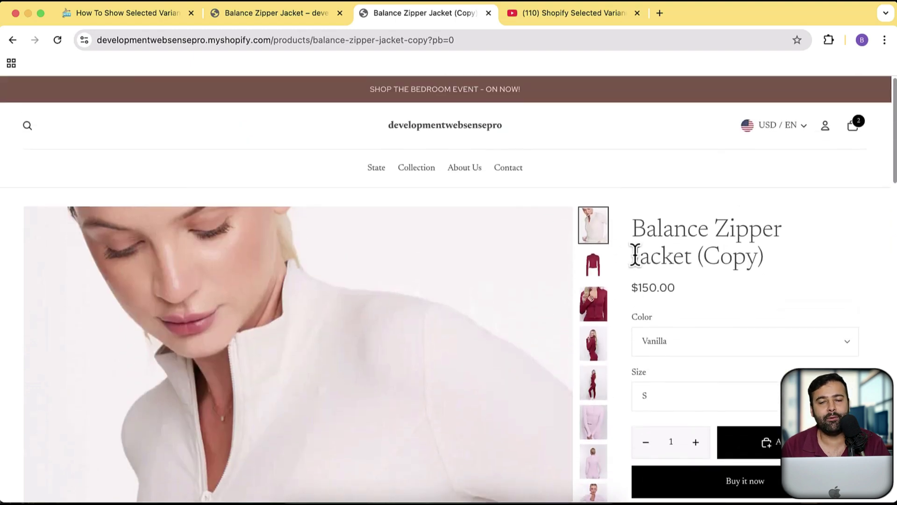
Return to the original Balance Zipper Jacket page and choose the Pink color to compare its gallery.
{"action": "left_click_drag", "start_coordinate": [639, 226], "coordinate": [790, 279]}
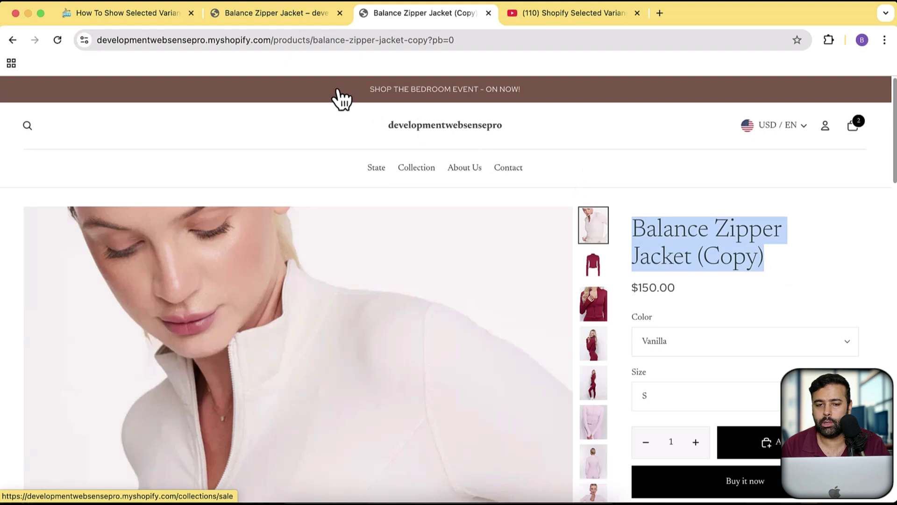
{"action": "left_click", "coordinate": [298, 20]}
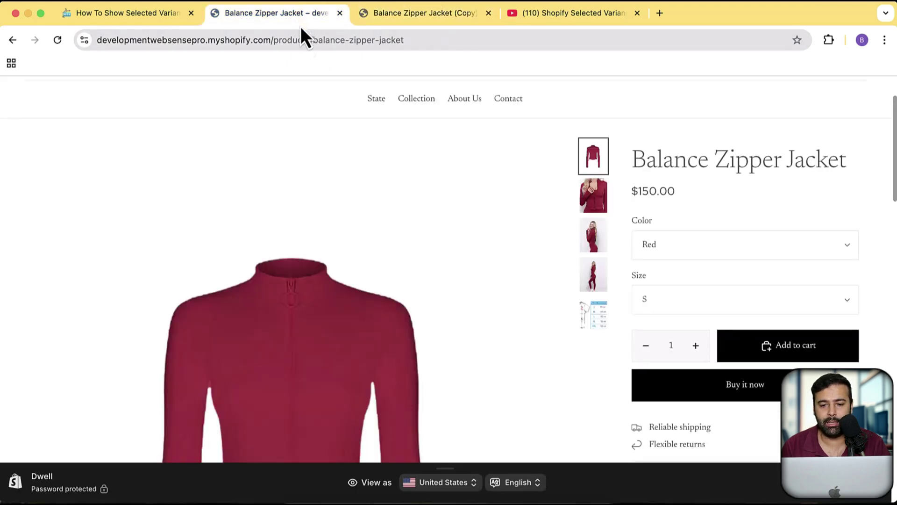
{"action": "scroll", "coordinate": [629, 299], "scroll_direction": "down", "scroll_amount": 2}
{"action": "scroll", "coordinate": [627, 306], "scroll_direction": "up", "scroll_amount": 2}
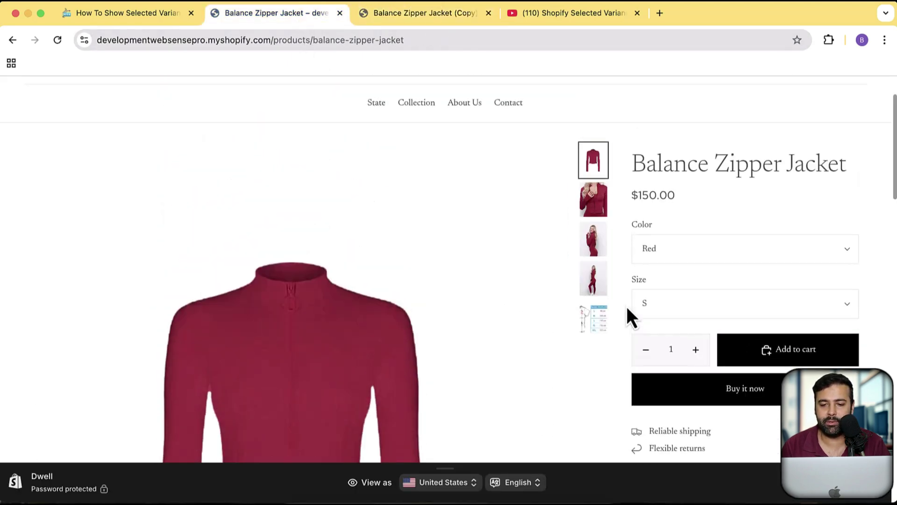
{"action": "left_click", "coordinate": [705, 250]}
{"action": "left_click", "coordinate": [703, 264]}
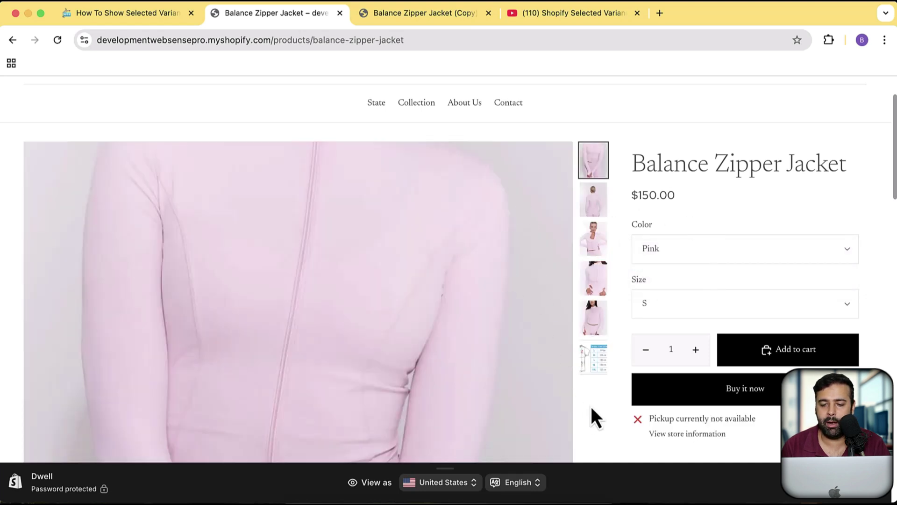
View the size chart image in the Pink variant's gallery and switch the color to Vanilla.
{"action": "left_click", "coordinate": [596, 369]}
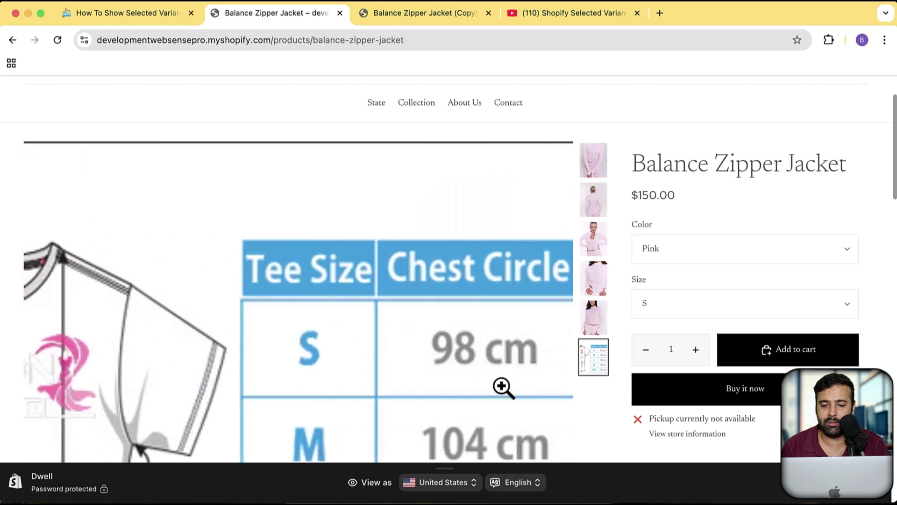
{"action": "scroll", "coordinate": [503, 386], "scroll_direction": "down", "scroll_amount": 2}
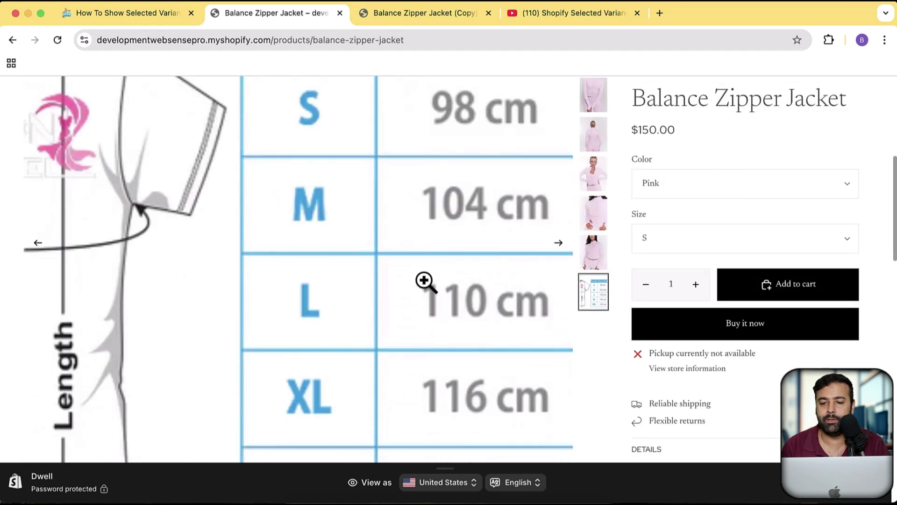
{"action": "scroll", "coordinate": [585, 343], "scroll_direction": "up", "scroll_amount": 3}
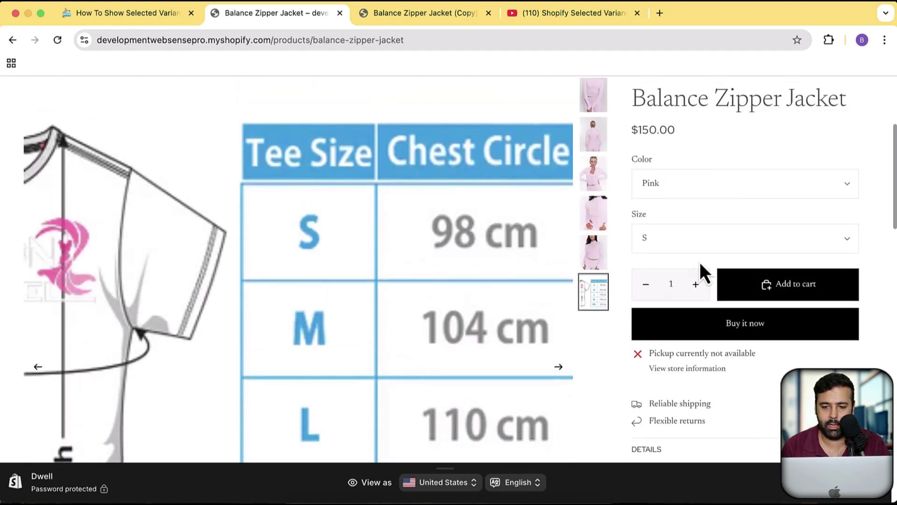
{"action": "left_click", "coordinate": [728, 186]}
{"action": "left_click", "coordinate": [724, 199]}
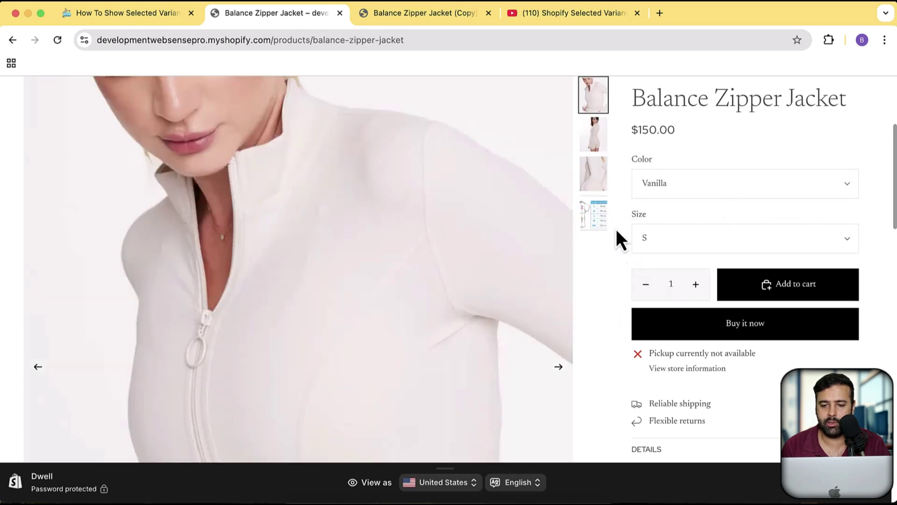
Set the original Balance Zipper Jacket's color to Red and inspect the gallery images for that variant.
{"action": "left_click", "coordinate": [680, 192]}
{"action": "left_click", "coordinate": [684, 158]}
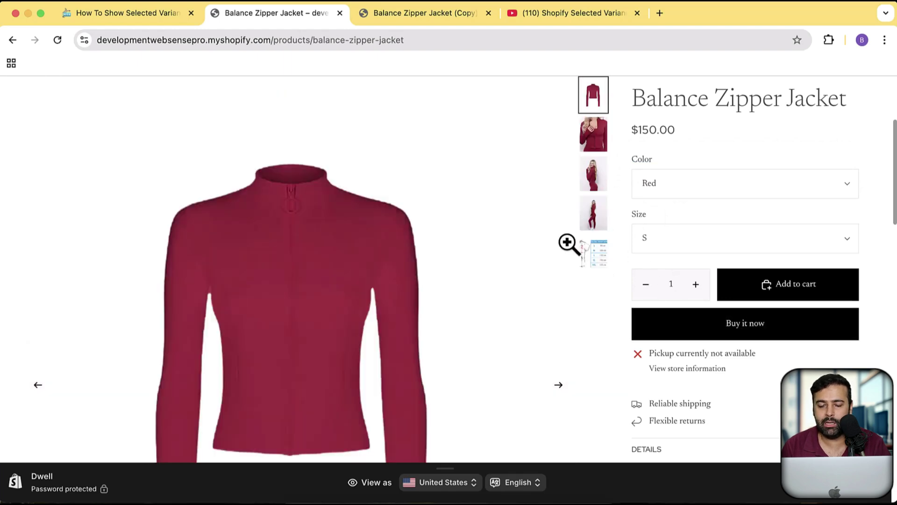
{"action": "scroll", "coordinate": [610, 262], "scroll_direction": "down", "scroll_amount": 10}
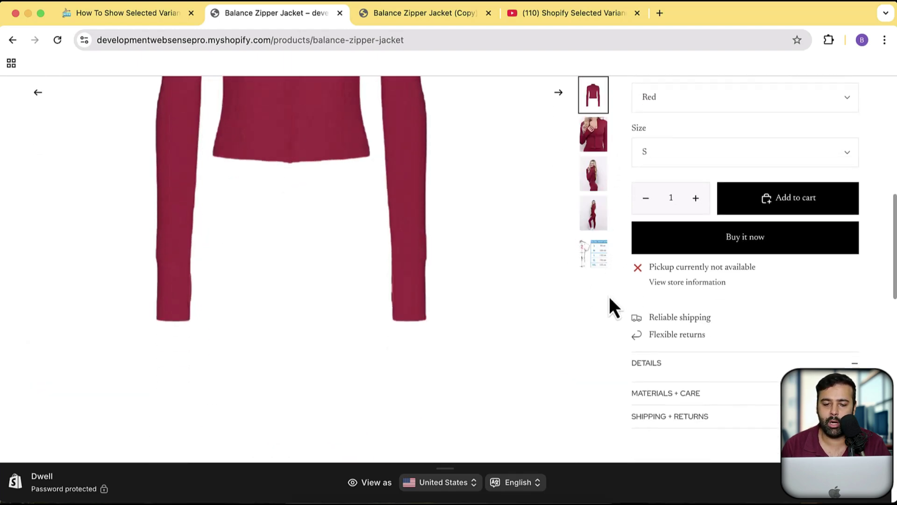
{"action": "scroll", "coordinate": [609, 301], "scroll_direction": "up", "scroll_amount": 9}
{"action": "scroll", "coordinate": [608, 301], "scroll_direction": "up", "scroll_amount": 3}
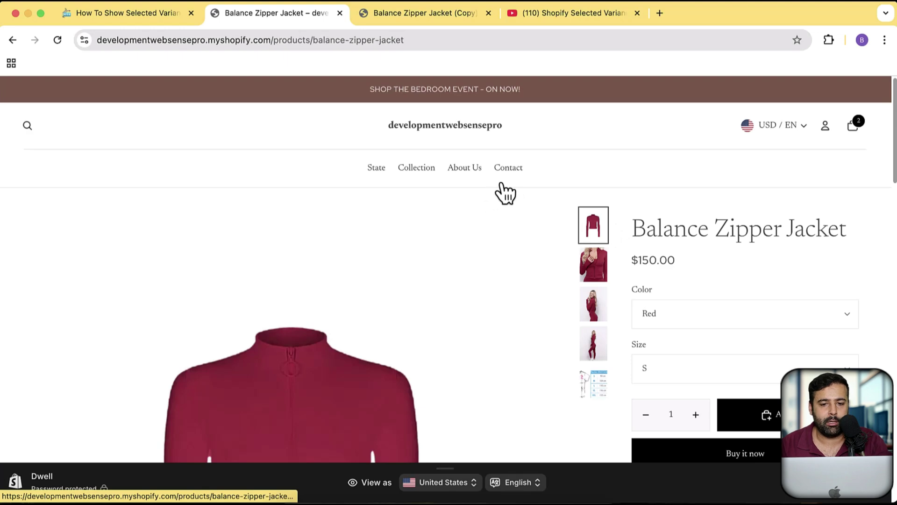
Switch to the copied jacket's page and load the store's admin from its address instead.
{"action": "left_click", "coordinate": [429, 19]}
{"action": "left_click", "coordinate": [311, 42]}
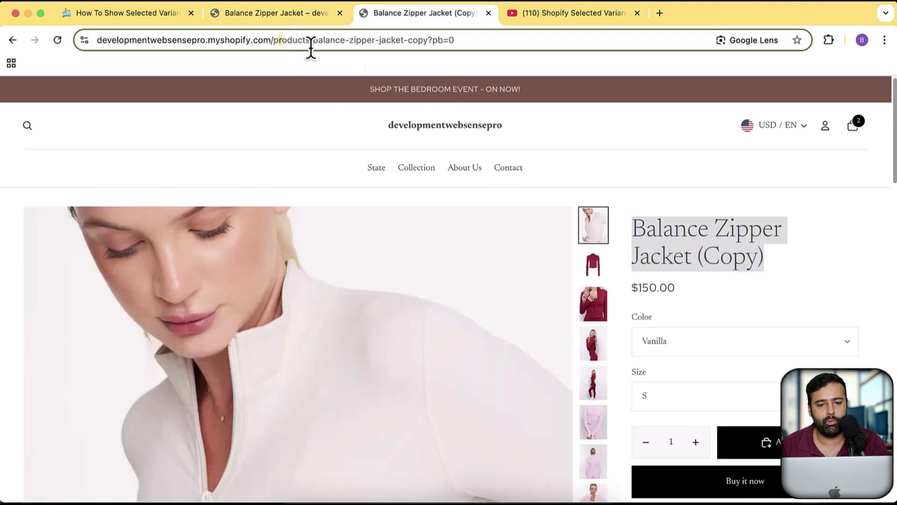
{"action": "key", "text": "BackSpace"}
{"action": "type", "text": "admin"}
{"action": "key", "text": "Return"}
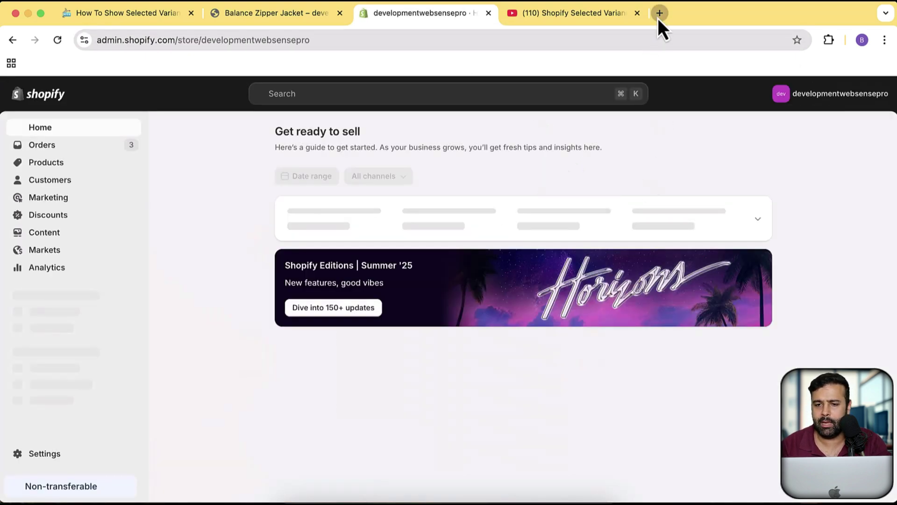
Open a new browser tab and place it directly after the store admin tab.
{"action": "left_click", "coordinate": [659, 14]}
{"action": "left_click_drag", "start_coordinate": [727, 17], "coordinate": [551, 16]}
{"action": "left_click", "coordinate": [442, 19]}
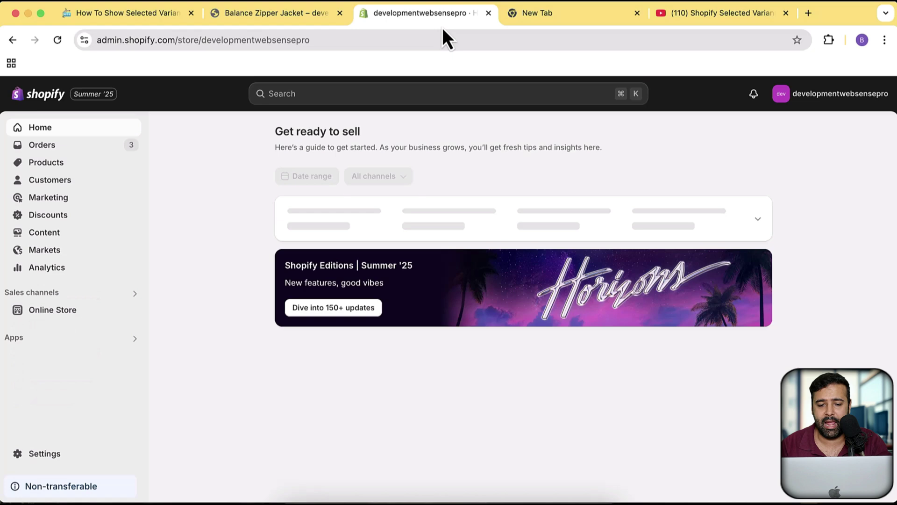
Search Google for "shopify themes" in the new tab.
{"action": "left_click", "coordinate": [556, 17]}
{"action": "type", "text": "d"}
{"action": "key", "text": "BackSpace"}
{"action": "key", "text": "BackSpace"}
{"action": "type", "text": "hor"}
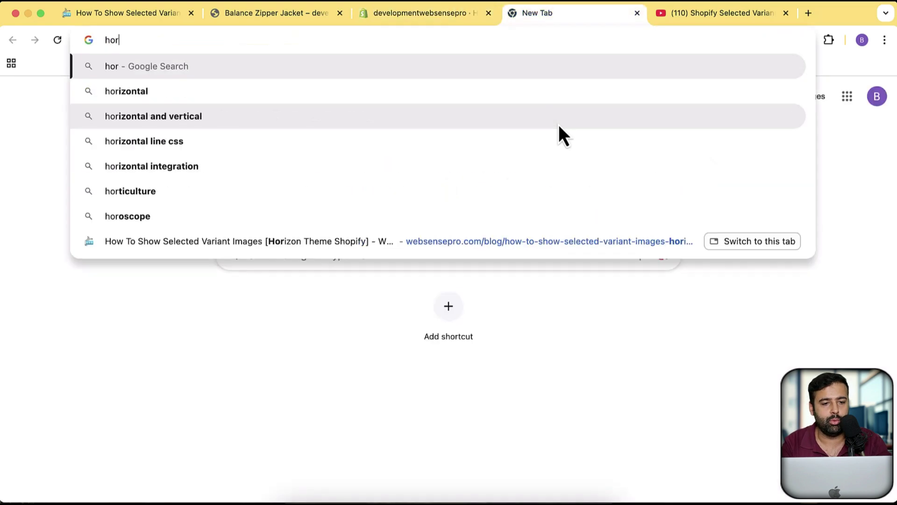
{"action": "key", "text": "BackSpace"}
{"action": "key", "text": "BackSpace"}
{"action": "key", "text": "BackSpace"}
{"action": "type", "text": "shopify themes"}
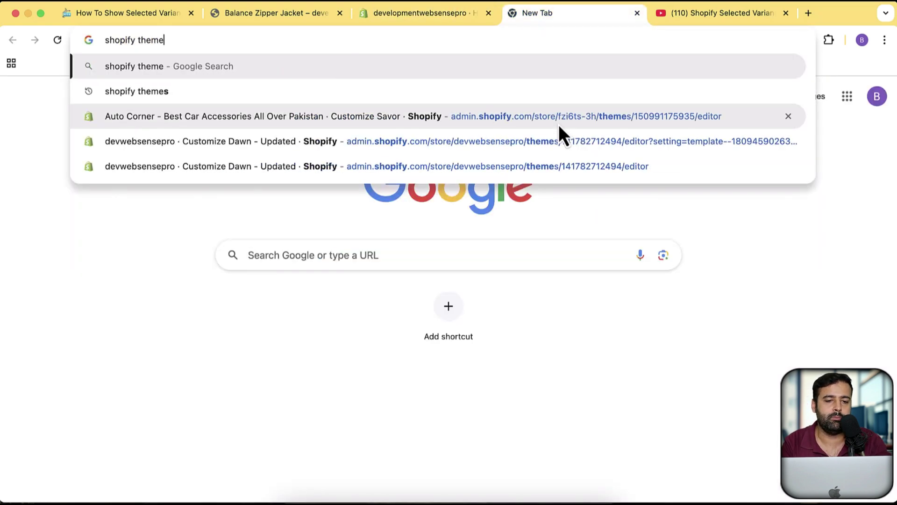
{"action": "key", "text": "Return"}
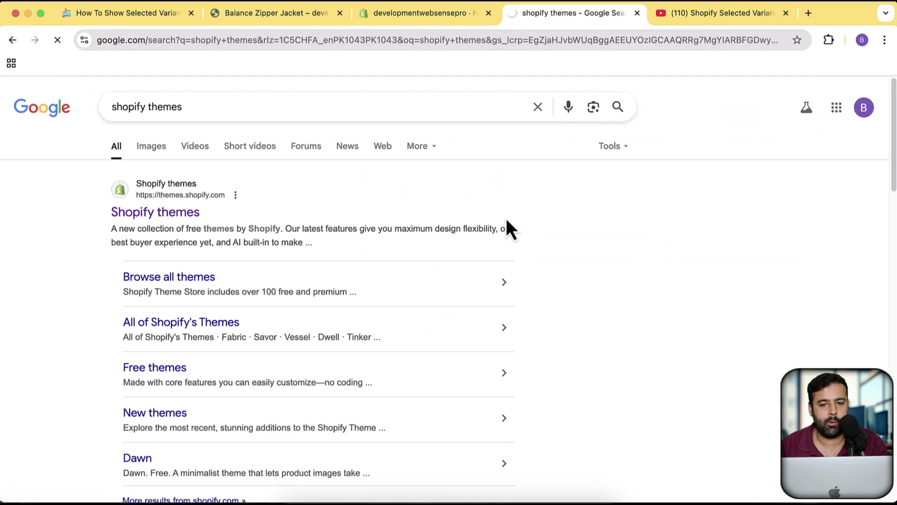
Open the Shopify themes site, browse all themes and filter them by the Free price.
{"action": "scroll", "coordinate": [486, 184], "scroll_direction": "down", "scroll_amount": 10}
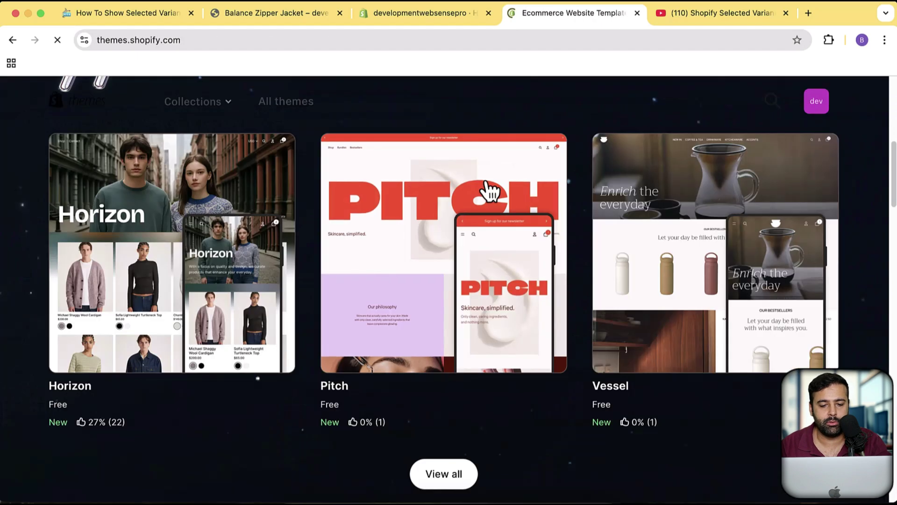
{"action": "scroll", "coordinate": [486, 191], "scroll_direction": "up", "scroll_amount": 10}
{"action": "left_click", "coordinate": [761, 168]}
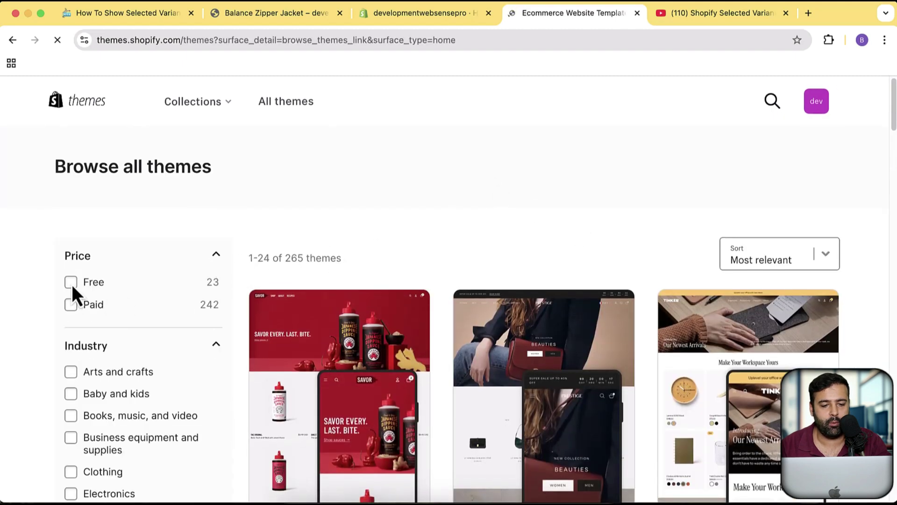
{"action": "left_click", "coordinate": [71, 282]}
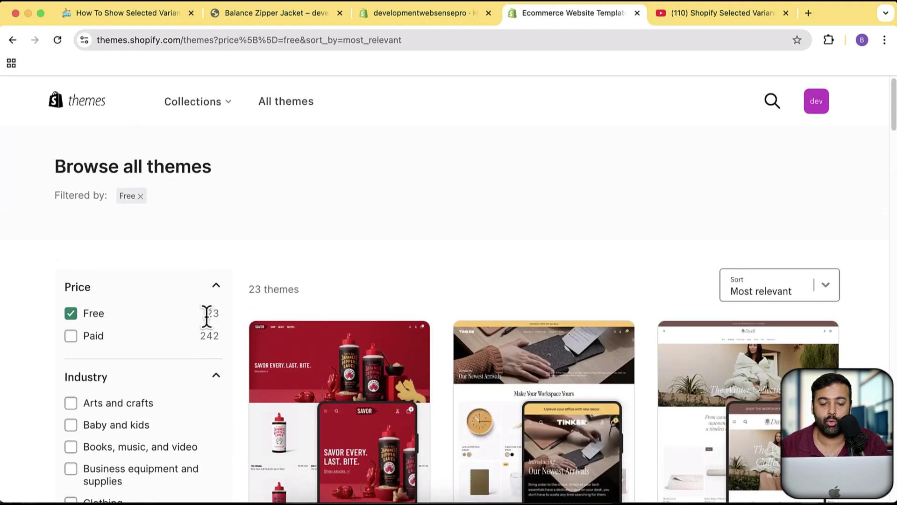
Look through the free themes from Savor down to the Horizon theme.
{"action": "scroll", "coordinate": [252, 334], "scroll_direction": "down", "scroll_amount": 6}
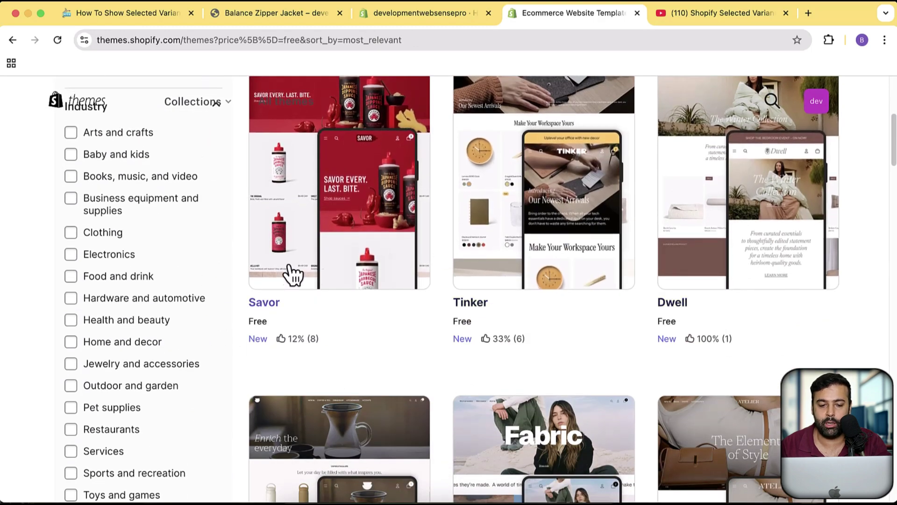
{"action": "scroll", "coordinate": [852, 216], "scroll_direction": "down", "scroll_amount": 3}
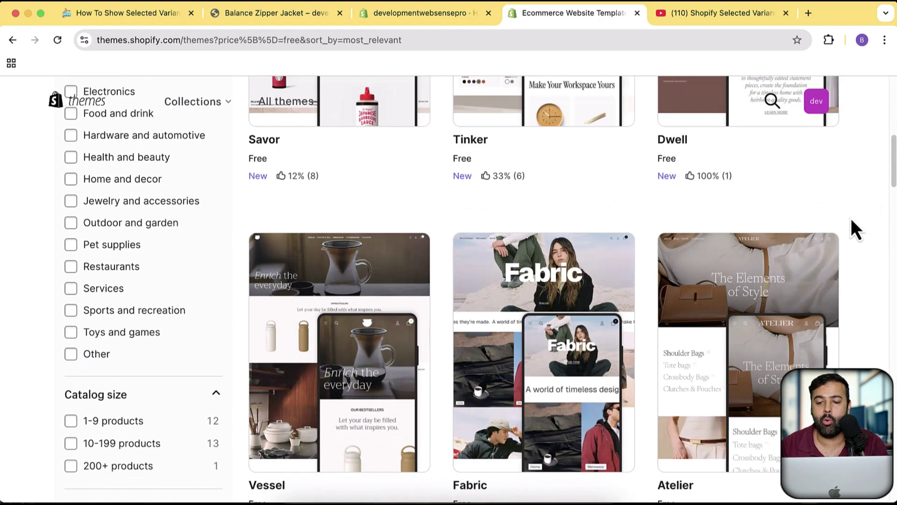
{"action": "scroll", "coordinate": [852, 218], "scroll_direction": "down", "scroll_amount": 3}
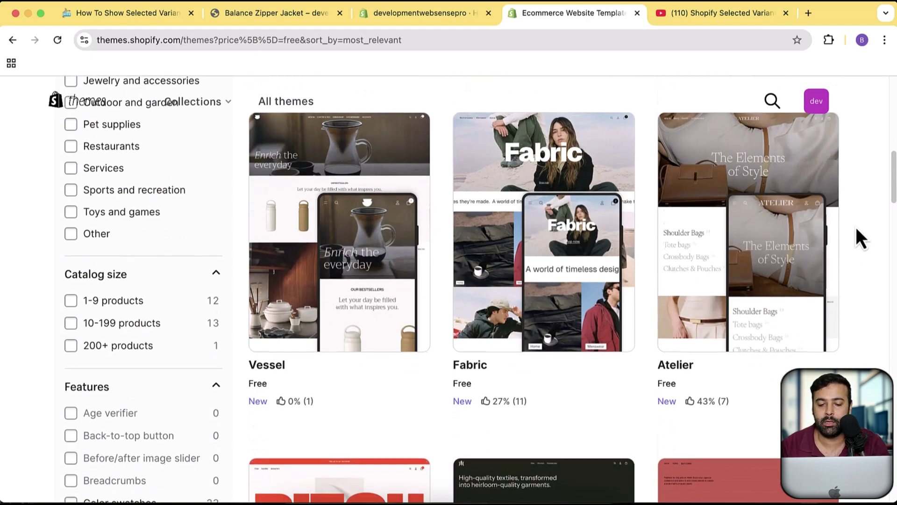
{"action": "scroll", "coordinate": [855, 226], "scroll_direction": "down", "scroll_amount": 10}
{"action": "scroll", "coordinate": [854, 228], "scroll_direction": "down", "scroll_amount": 5}
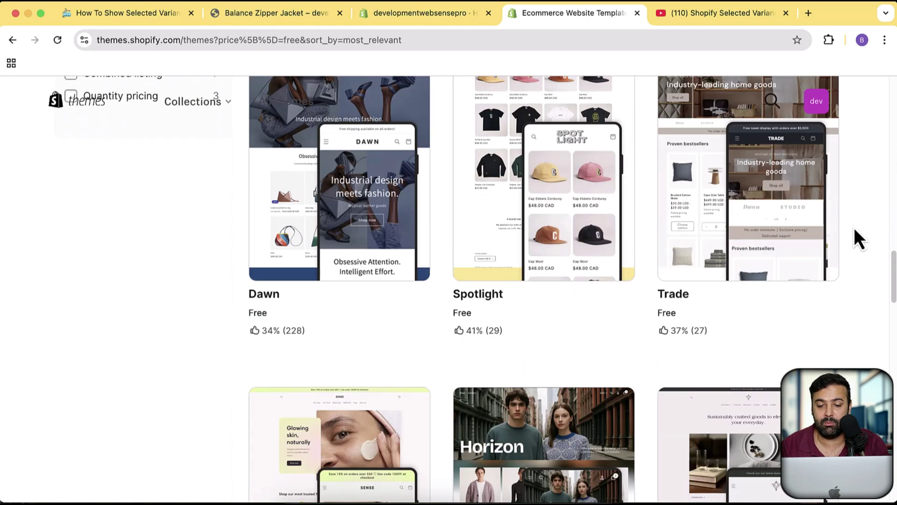
{"action": "scroll", "coordinate": [860, 227], "scroll_direction": "down", "scroll_amount": 5}
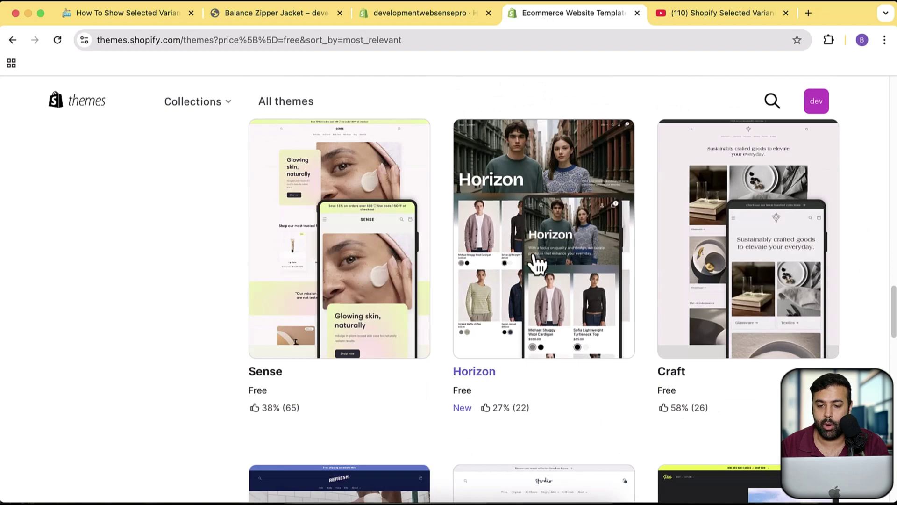
Go back to the first rows of free themes and examine the new ones, from Savor, Tinker and Dwell to Pitch, Heritage and Ritual.
{"action": "scroll", "coordinate": [812, 236], "scroll_direction": "up", "scroll_amount": 20}
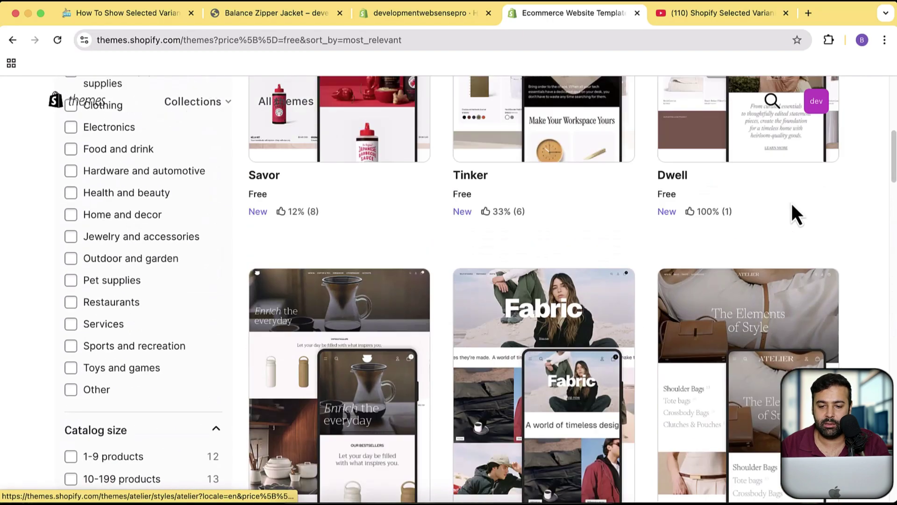
{"action": "scroll", "coordinate": [471, 206], "scroll_direction": "up", "scroll_amount": 8}
{"action": "scroll", "coordinate": [472, 197], "scroll_direction": "down", "scroll_amount": 6}
{"action": "scroll", "coordinate": [441, 180], "scroll_direction": "up", "scroll_amount": 1}
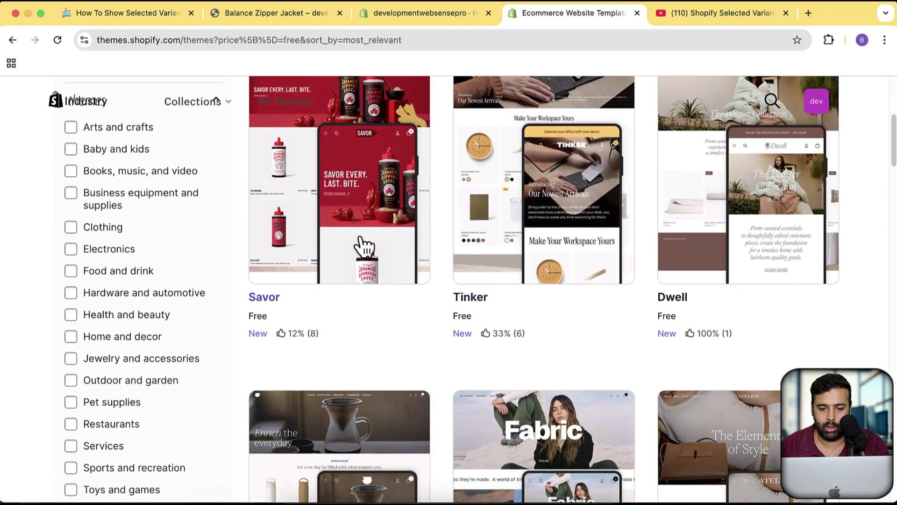
{"action": "scroll", "coordinate": [854, 206], "scroll_direction": "down", "scroll_amount": 7}
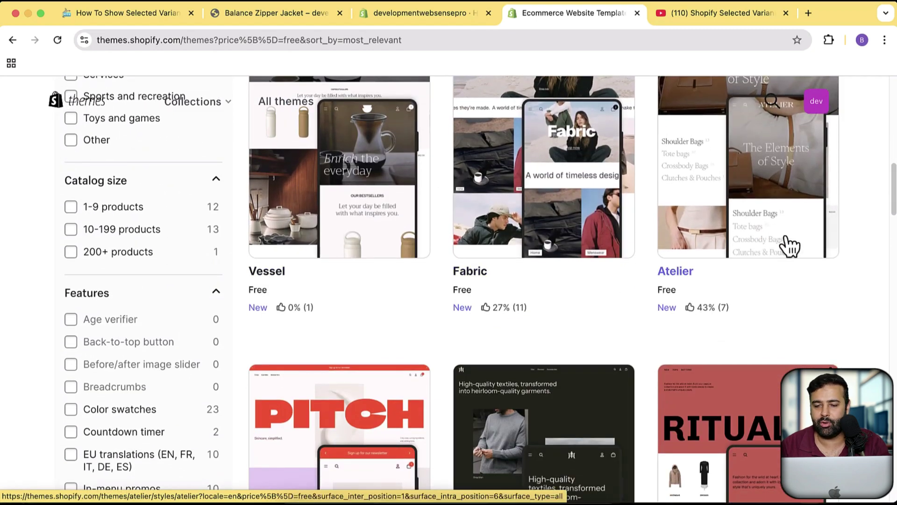
{"action": "scroll", "coordinate": [844, 184], "scroll_direction": "down", "scroll_amount": 2}
{"action": "scroll", "coordinate": [861, 189], "scroll_direction": "down", "scroll_amount": 4}
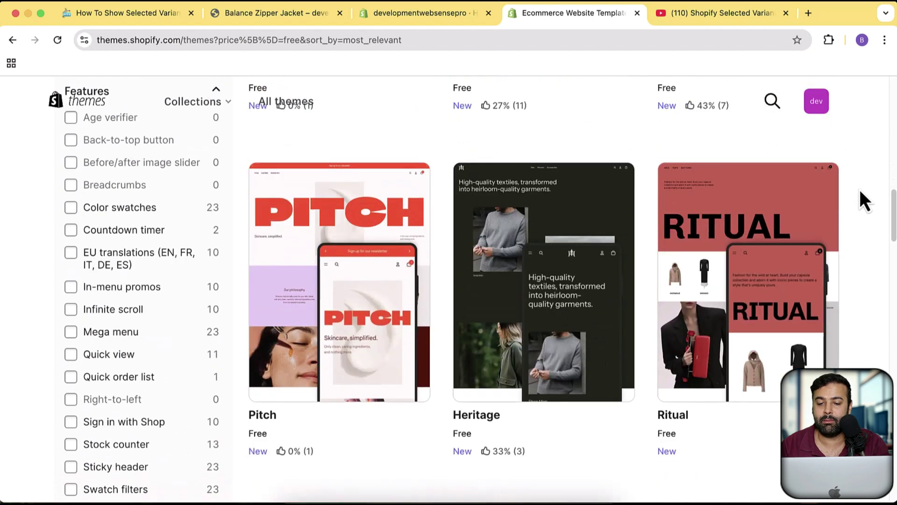
{"action": "scroll", "coordinate": [863, 187], "scroll_direction": "up", "scroll_amount": 6}
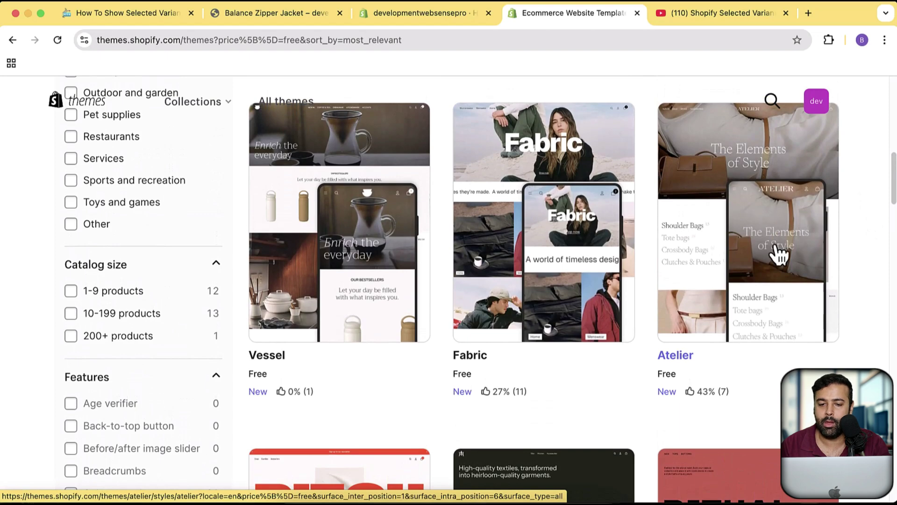
{"action": "scroll", "coordinate": [856, 217], "scroll_direction": "up", "scroll_amount": 3}
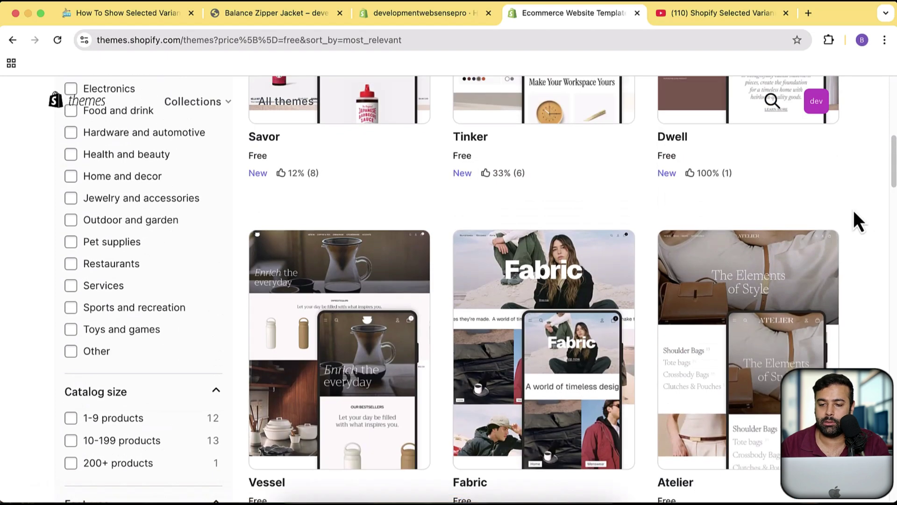
Examine the remaining free themes further down the list, including Dawn, Spotlight, Trade, Sense and Craft.
{"action": "scroll", "coordinate": [853, 210], "scroll_direction": "down", "scroll_amount": 8}
{"action": "scroll", "coordinate": [862, 189], "scroll_direction": "down", "scroll_amount": 3}
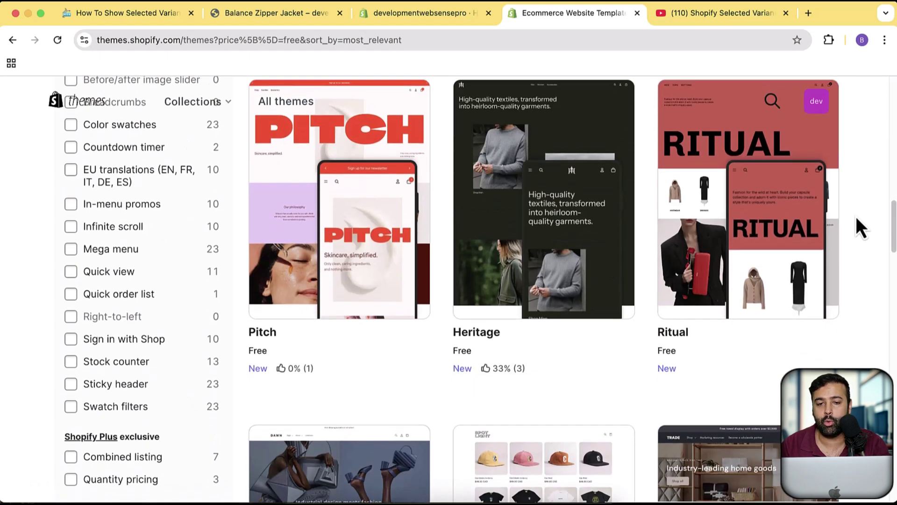
{"action": "scroll", "coordinate": [854, 205], "scroll_direction": "down", "scroll_amount": 9}
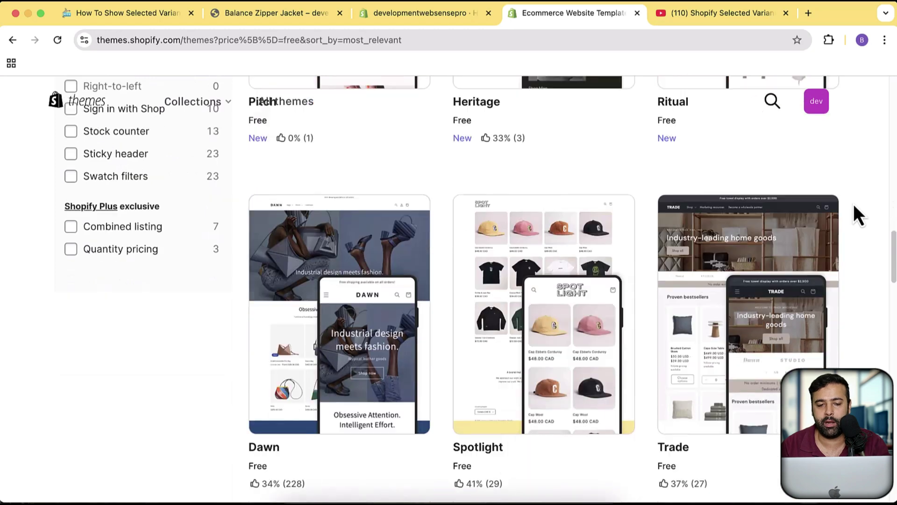
{"action": "scroll", "coordinate": [854, 204], "scroll_direction": "down", "scroll_amount": 1}
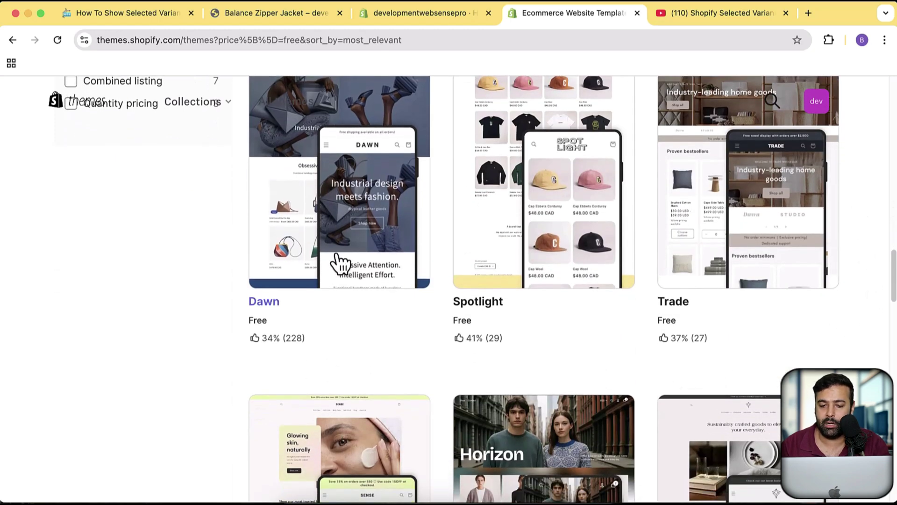
{"action": "scroll", "coordinate": [857, 260], "scroll_direction": "down", "scroll_amount": 3}
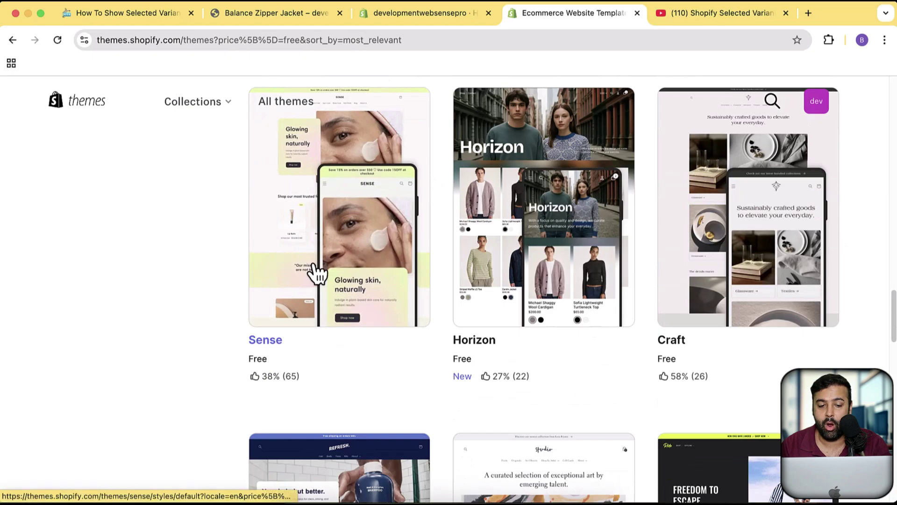
{"action": "scroll", "coordinate": [857, 178], "scroll_direction": "down", "scroll_amount": 7}
{"action": "scroll", "coordinate": [841, 211], "scroll_direction": "down", "scroll_amount": 7}
{"action": "scroll", "coordinate": [855, 288], "scroll_direction": "up", "scroll_amount": 20}
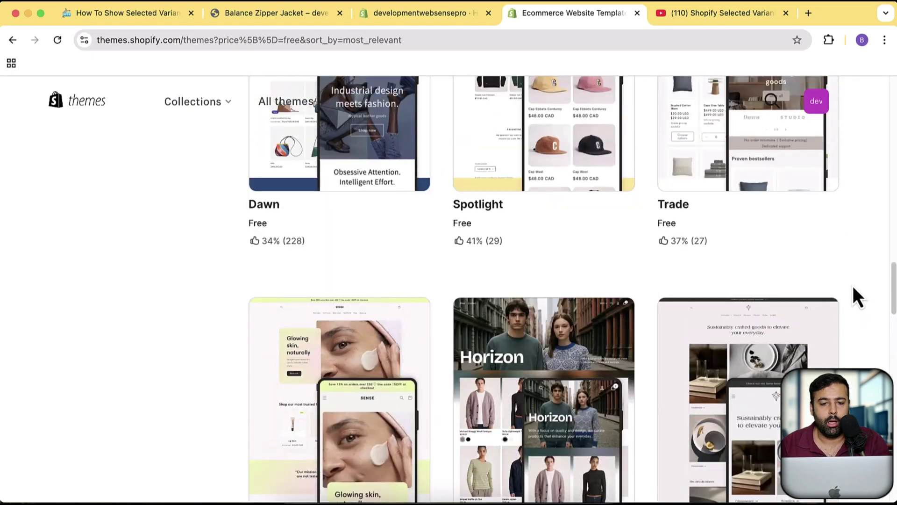
Return to the store admin, open the Online Store themes page and read the theme limit notice.
{"action": "left_click", "coordinate": [411, 18]}
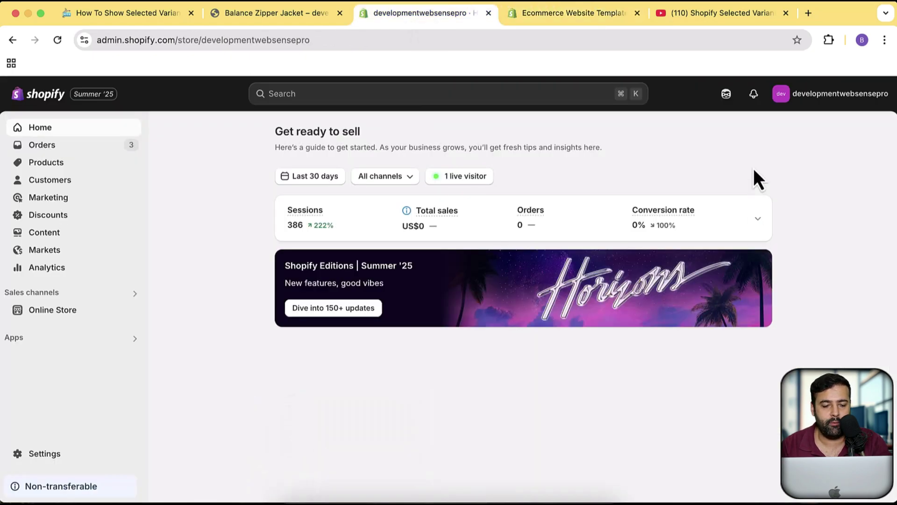
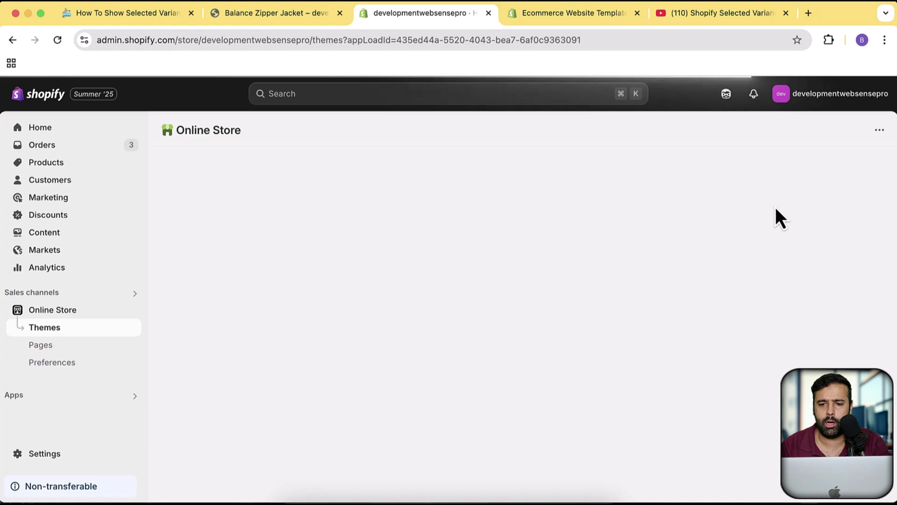
{"action": "scroll", "coordinate": [862, 165], "scroll_direction": "down", "scroll_amount": 3}
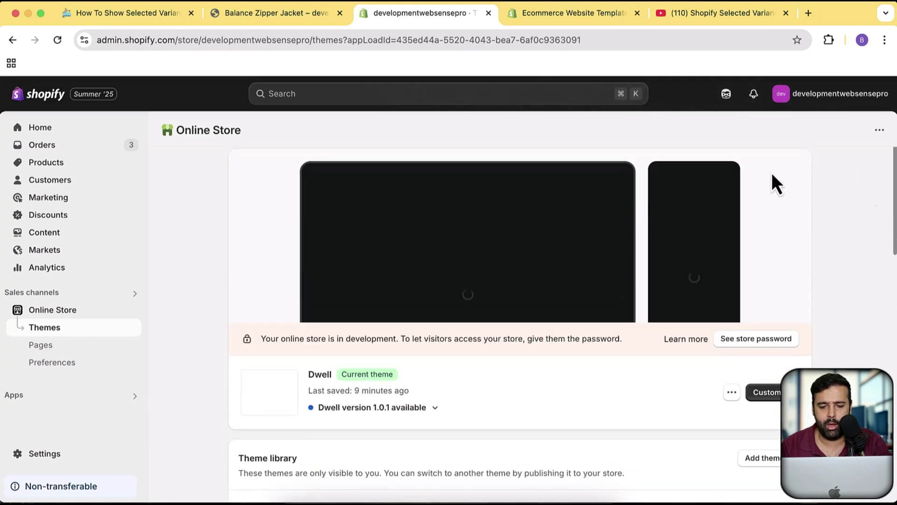
{"action": "scroll", "coordinate": [771, 180], "scroll_direction": "up", "scroll_amount": 3}
{"action": "left_click_drag", "start_coordinate": [240, 208], "coordinate": [479, 238]}
{"action": "left_click", "coordinate": [859, 270]}
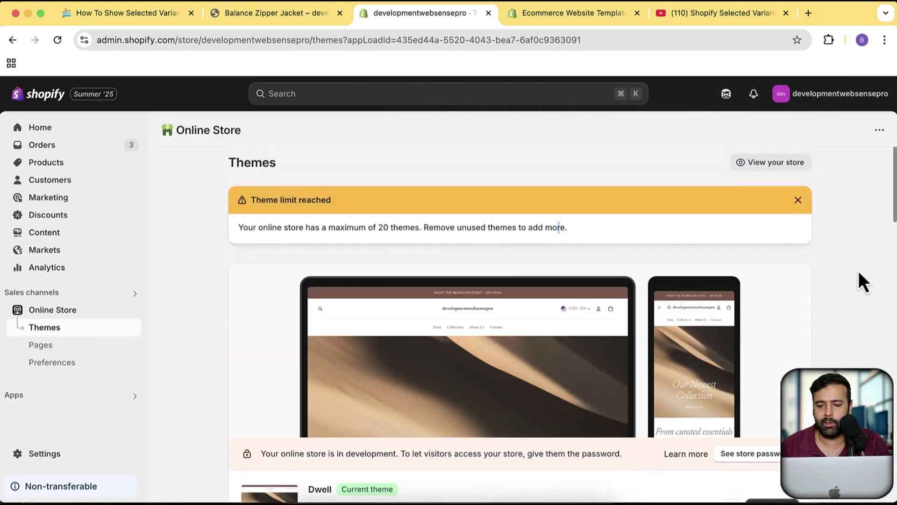
Load the rest of the theme library and look through the listed themes.
{"action": "scroll", "coordinate": [859, 268], "scroll_direction": "down", "scroll_amount": 10}
{"action": "scroll", "coordinate": [857, 299], "scroll_direction": "down", "scroll_amount": 3}
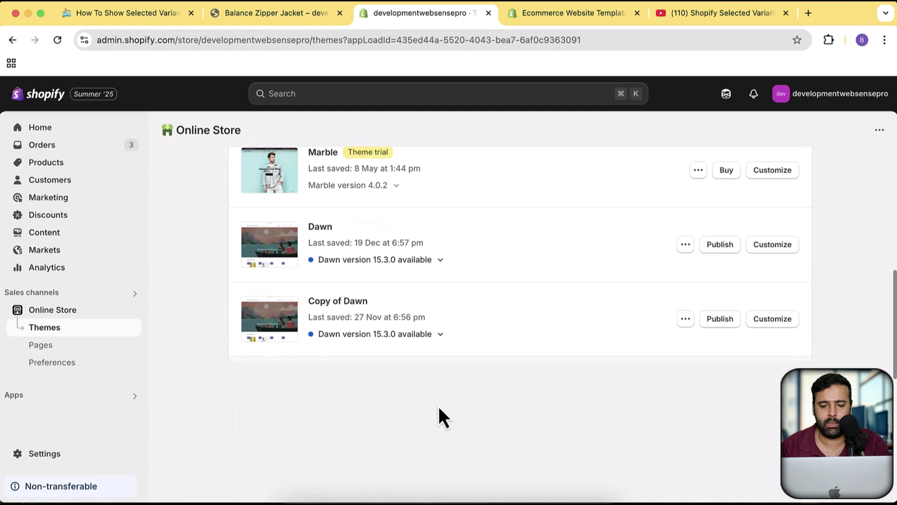
{"action": "left_click", "coordinate": [521, 373]}
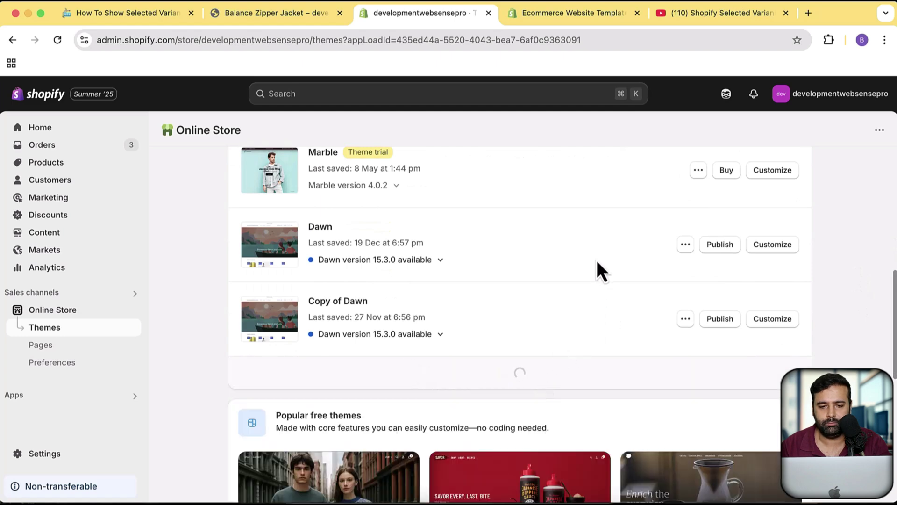
{"action": "scroll", "coordinate": [596, 260], "scroll_direction": "down", "scroll_amount": 15}
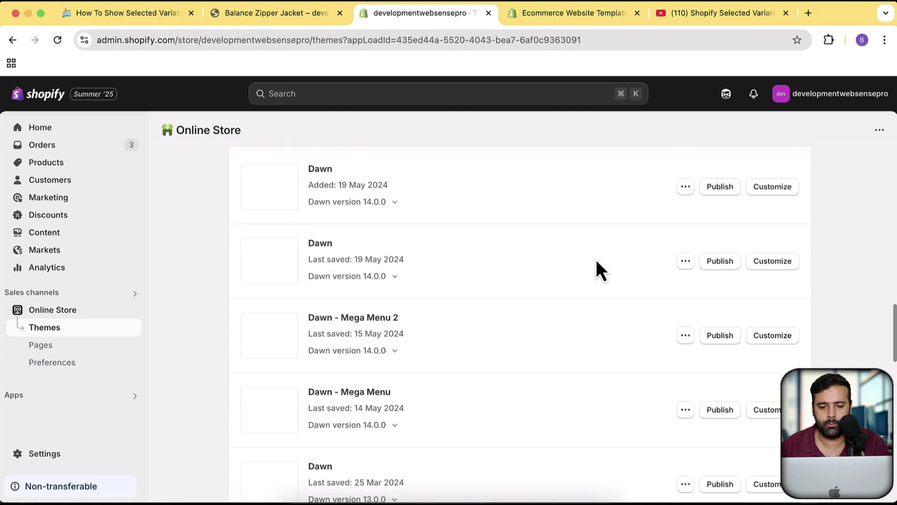
Remove the Dawn - Selected Variant Images and Dawn - Free Shipping Bar themes at the end of the theme library.
{"action": "scroll", "coordinate": [558, 320], "scroll_direction": "up", "scroll_amount": 6}
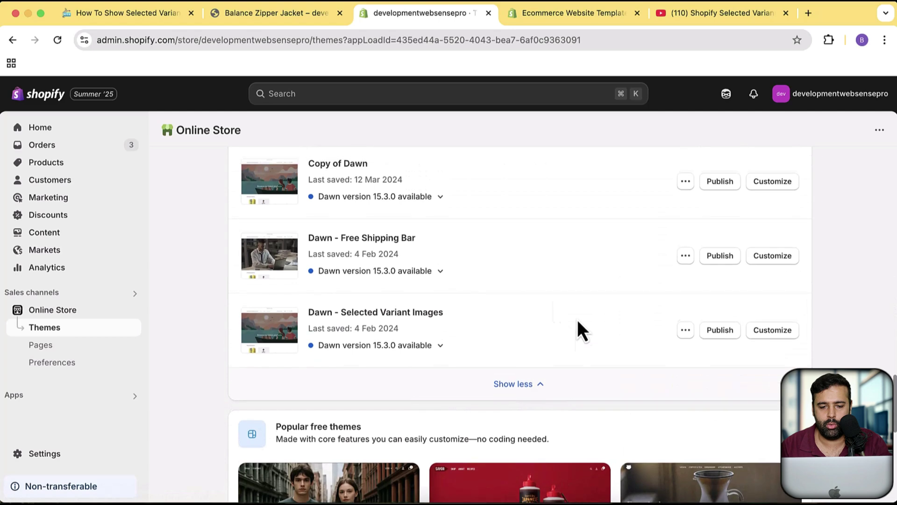
{"action": "left_click", "coordinate": [683, 337]}
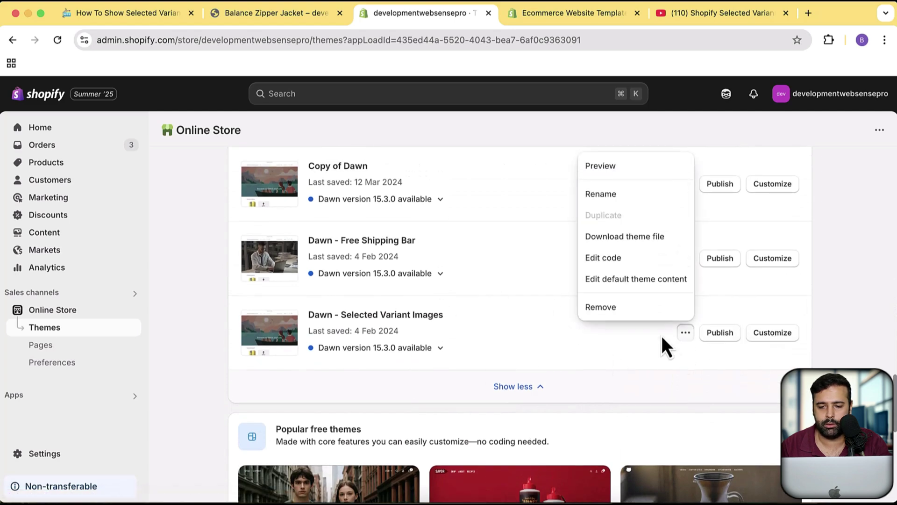
{"action": "left_click", "coordinate": [656, 313]}
{"action": "left_click", "coordinate": [604, 333]}
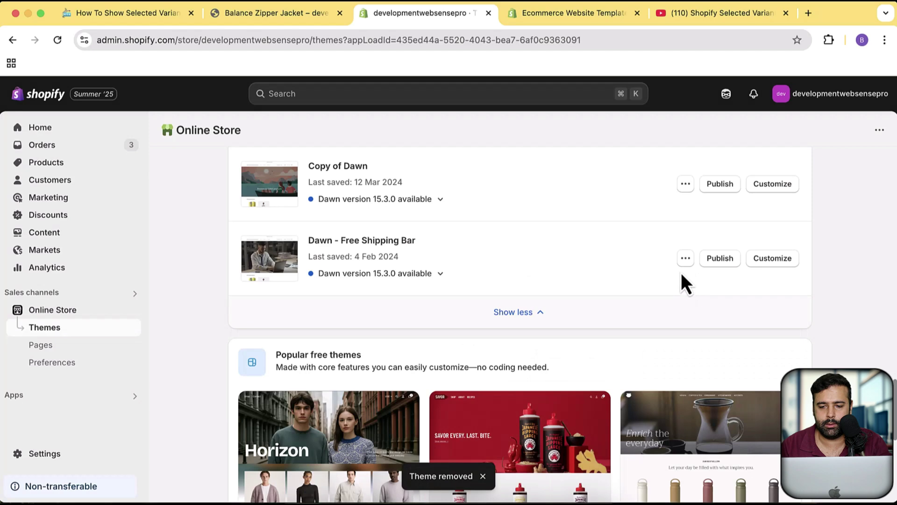
{"action": "left_click", "coordinate": [685, 261]}
{"action": "left_click", "coordinate": [648, 420]}
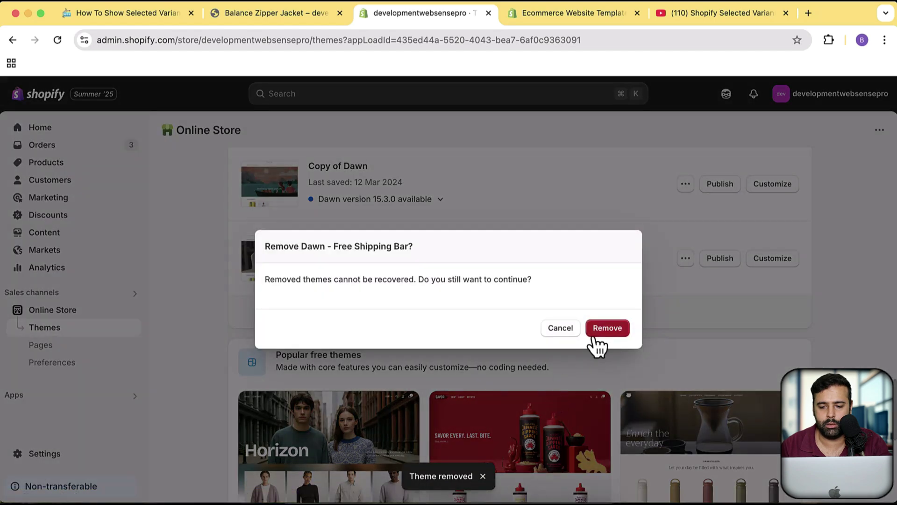
{"action": "left_click", "coordinate": [596, 332]}
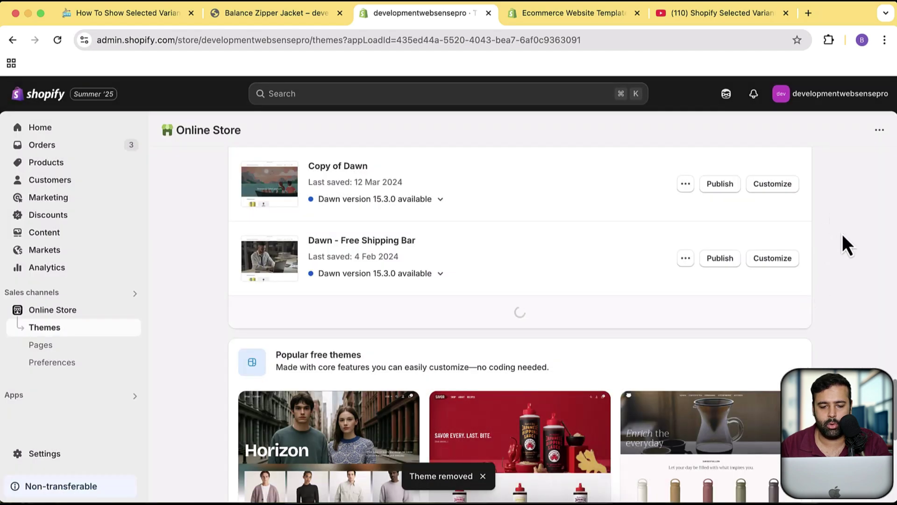
Add the free Horizon theme to the store and check its entry in the theme library.
{"action": "scroll", "coordinate": [850, 161], "scroll_direction": "down", "scroll_amount": 3}
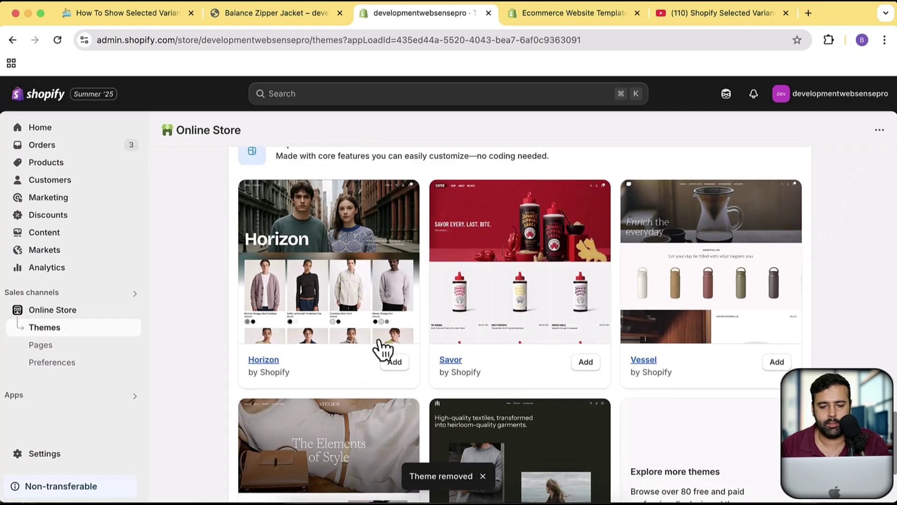
{"action": "scroll", "coordinate": [881, 244], "scroll_direction": "up", "scroll_amount": 15}
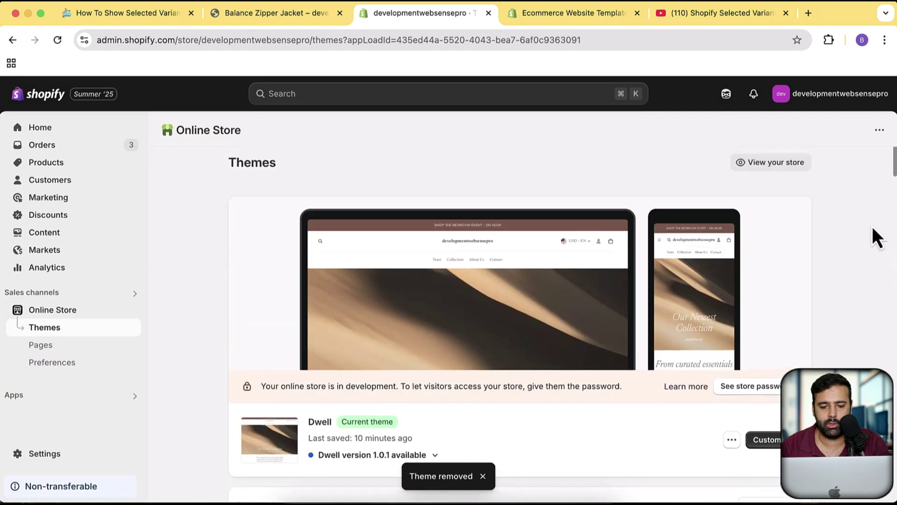
{"action": "scroll", "coordinate": [608, 299], "scroll_direction": "down", "scroll_amount": 3}
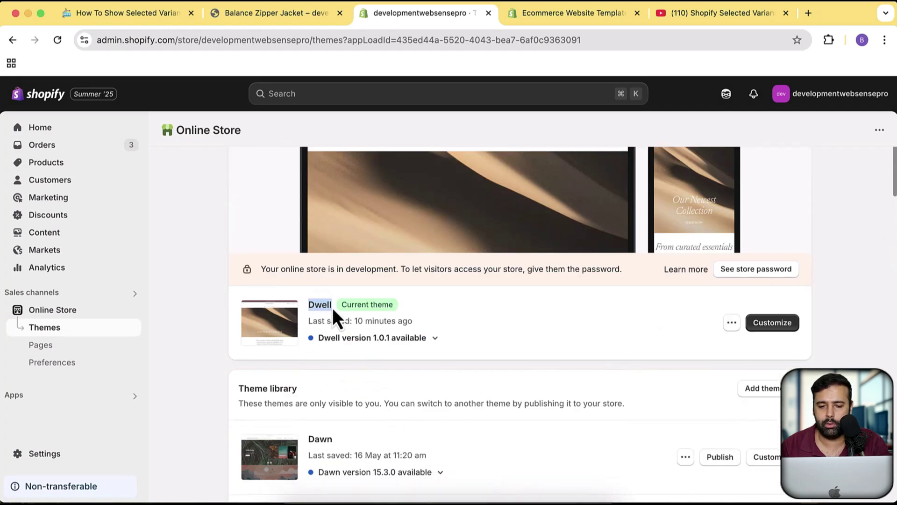
{"action": "scroll", "coordinate": [876, 256], "scroll_direction": "down", "scroll_amount": 15}
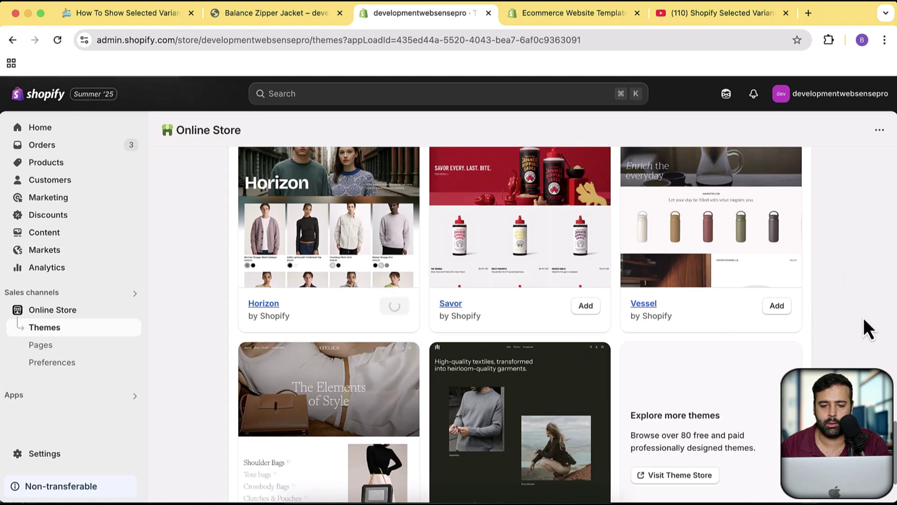
{"action": "scroll", "coordinate": [863, 315], "scroll_direction": "up", "scroll_amount": 10}
{"action": "scroll", "coordinate": [862, 316], "scroll_direction": "down", "scroll_amount": 5}
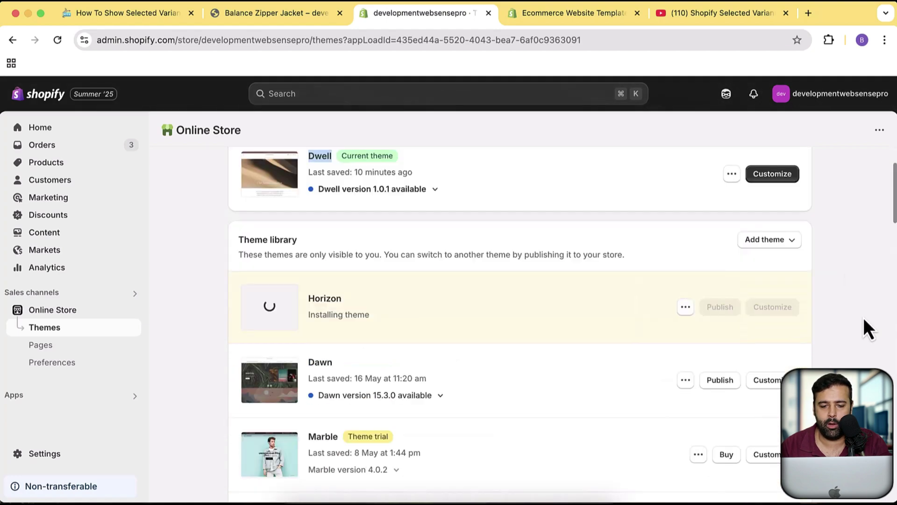
{"action": "scroll", "coordinate": [862, 318], "scroll_direction": "up", "scroll_amount": 1}
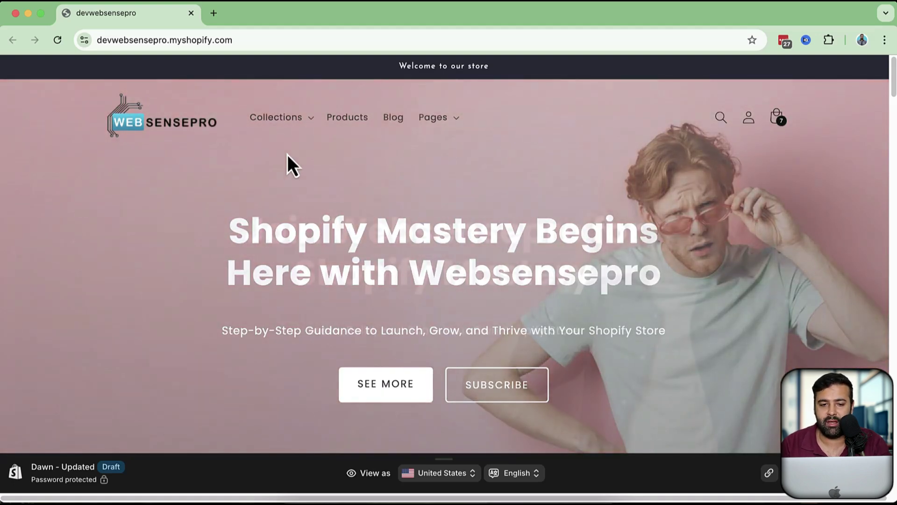
Look through the Dawn - Updated draft storefront's home page, from the banner down to the customer reviews and footer.
{"action": "mouse_move", "coordinate": [291, 123]}
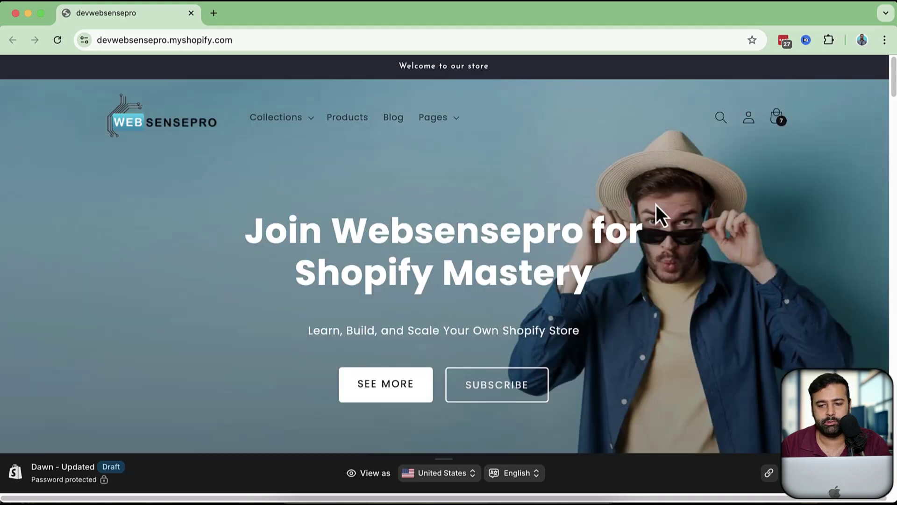
{"action": "scroll", "coordinate": [656, 205], "scroll_direction": "down", "scroll_amount": 15}
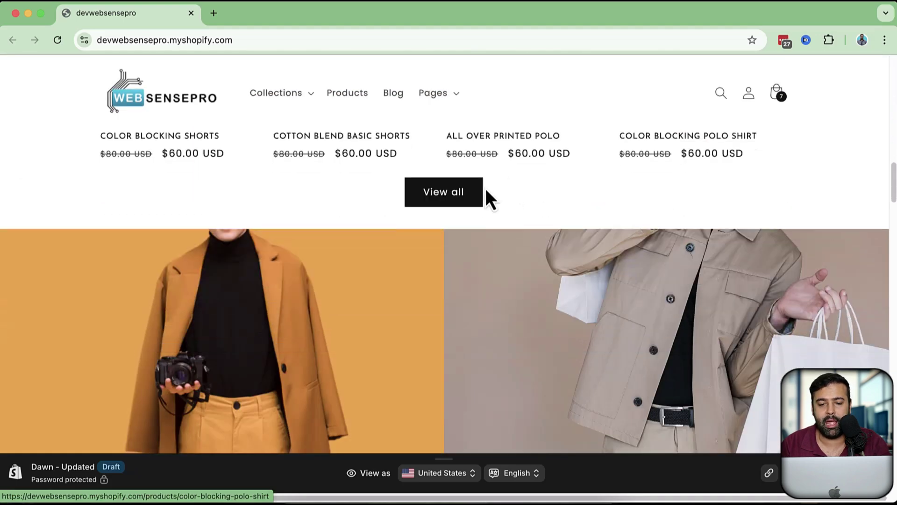
{"action": "scroll", "coordinate": [486, 197], "scroll_direction": "down", "scroll_amount": 20}
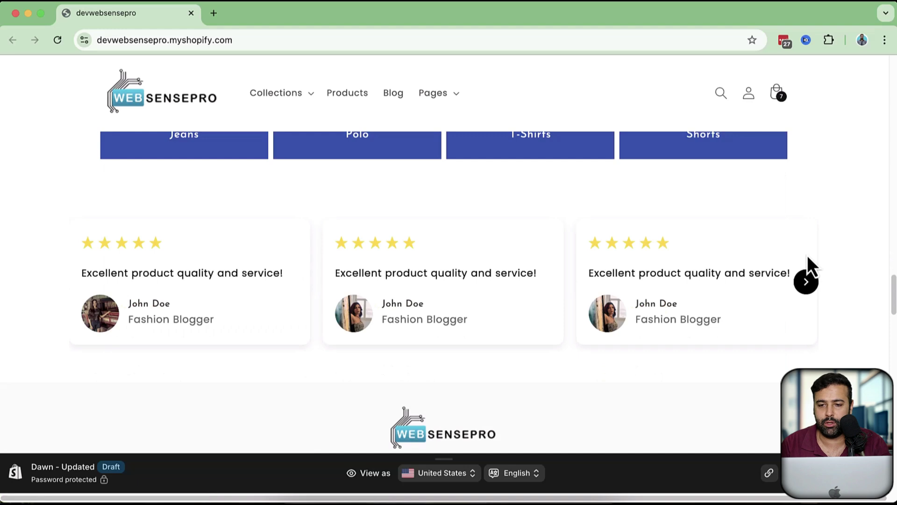
{"action": "scroll", "coordinate": [805, 261], "scroll_direction": "down", "scroll_amount": 3}
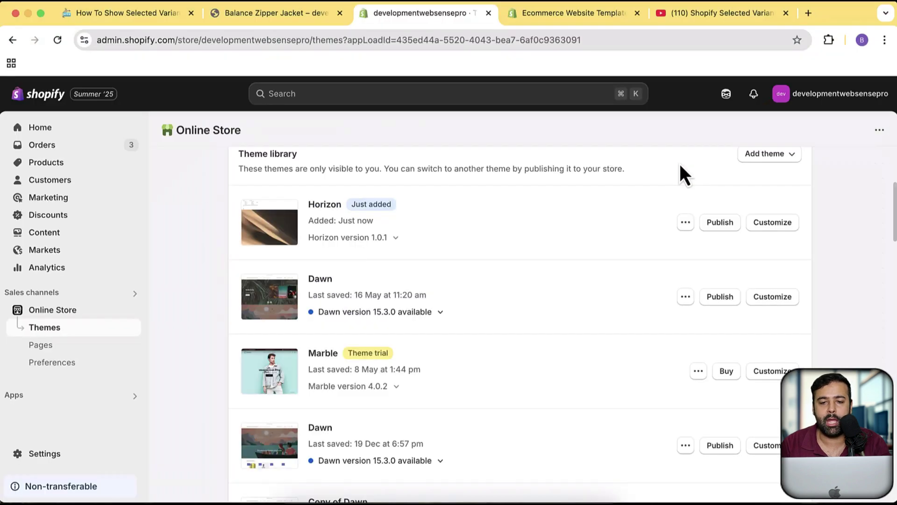
Search Google for "big bulk discount shopify" in a new browser tab.
{"action": "left_click", "coordinate": [808, 19]}
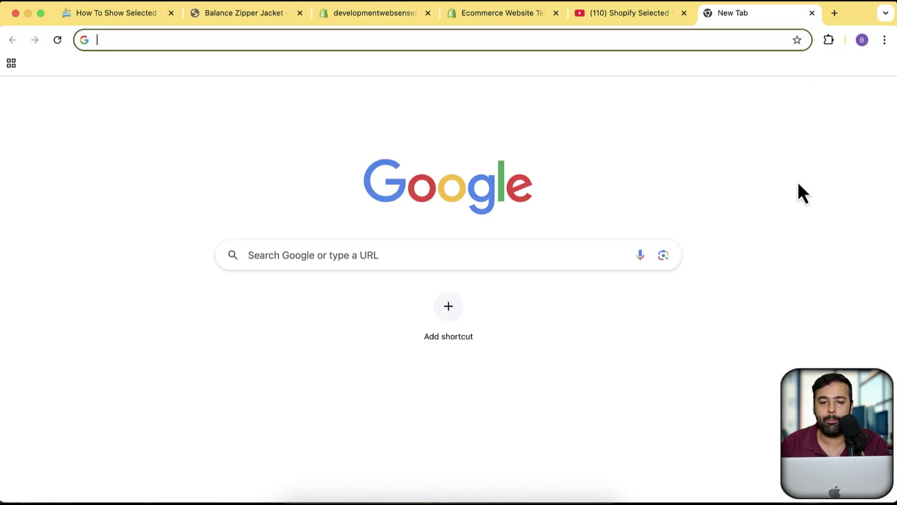
{"action": "type", "text": "big bi"}
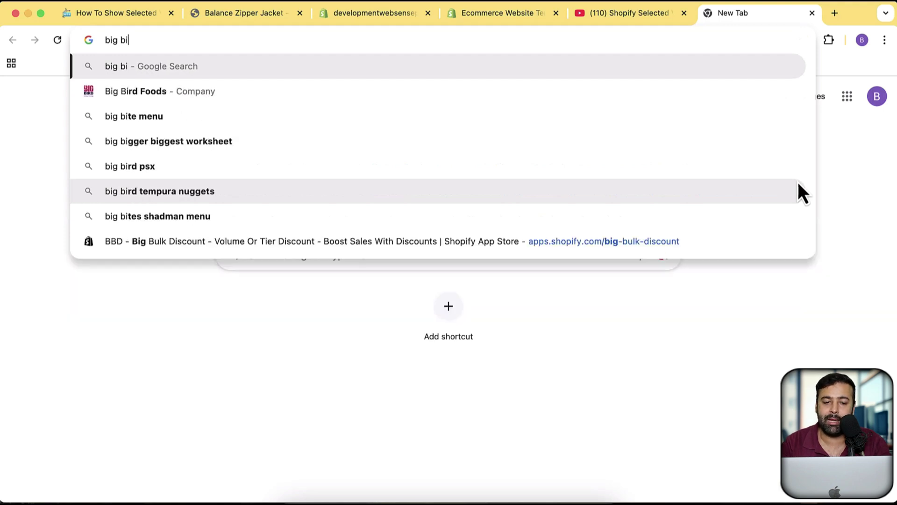
{"action": "key", "text": "BackSpace"}
{"action": "type", "text": "ulk "}
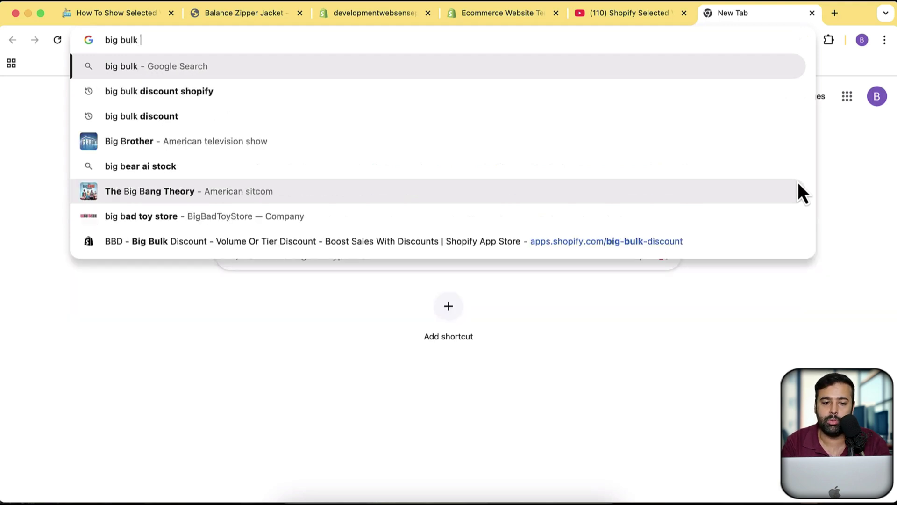
{"action": "type", "text": "discount"}
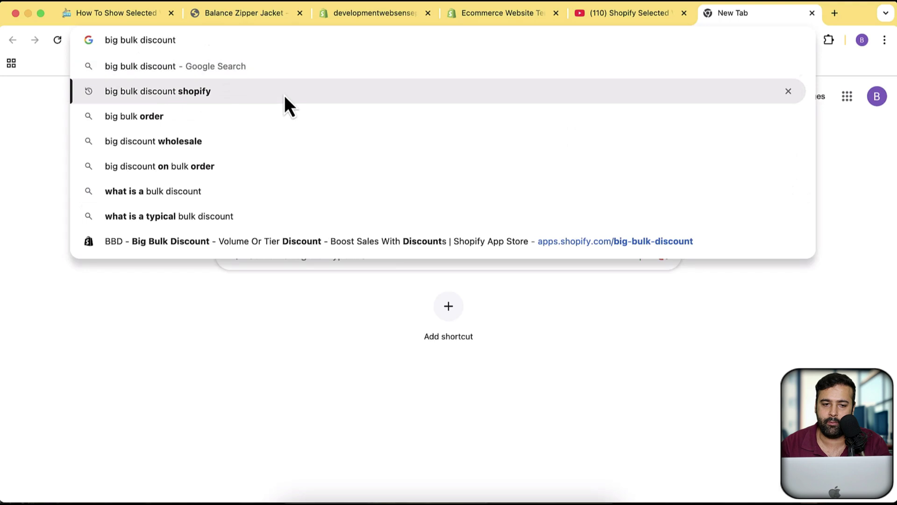
{"action": "left_click", "coordinate": [284, 92]}
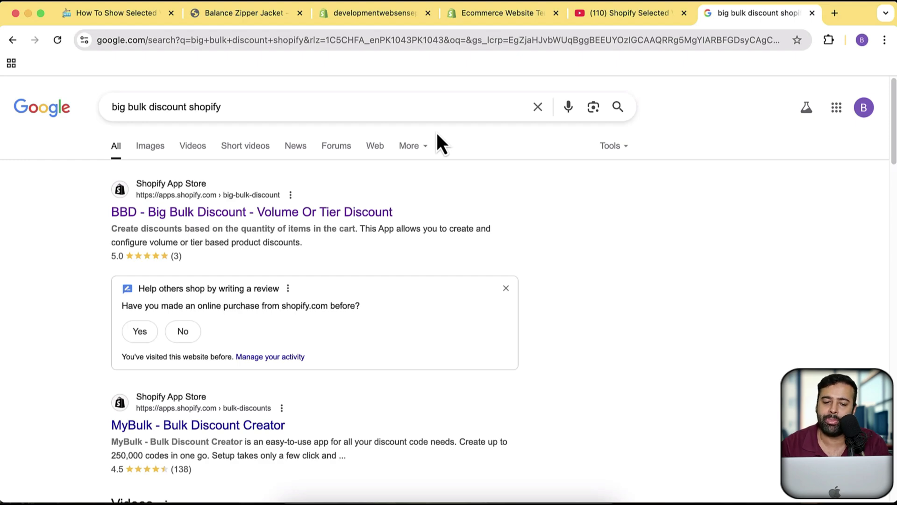
View the BBD - Big Bulk Discount listing in the Shopify App Store and close it to return to the store admin.
{"action": "left_click", "coordinate": [339, 214]}
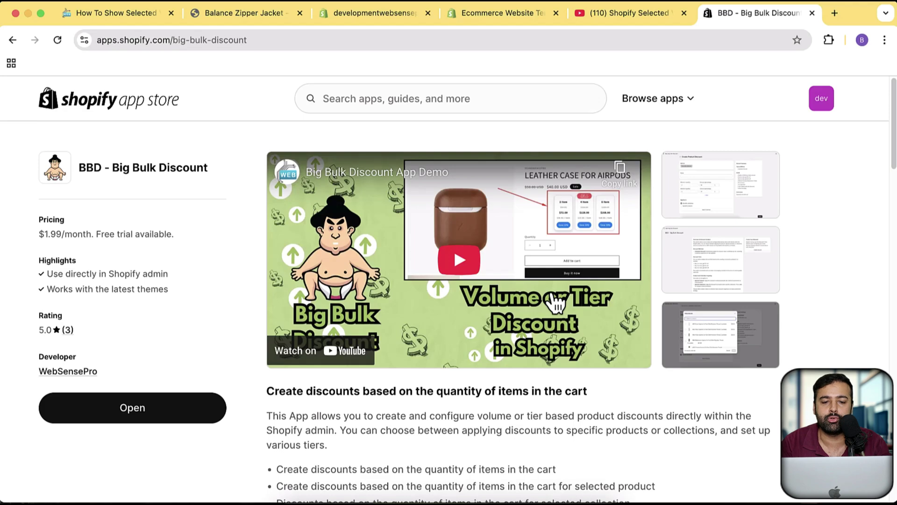
{"action": "scroll", "coordinate": [373, 290], "scroll_direction": "down", "scroll_amount": 3}
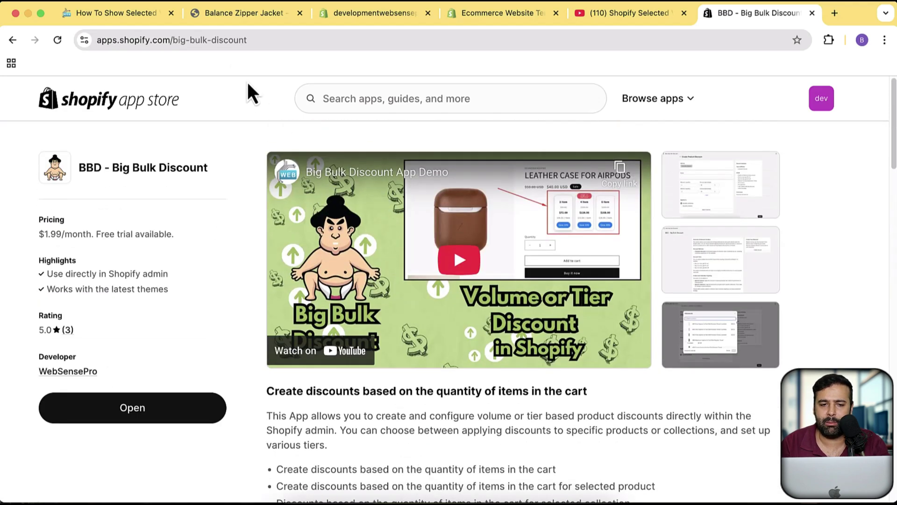
{"action": "scroll", "coordinate": [811, 211], "scroll_direction": "down", "scroll_amount": 8}
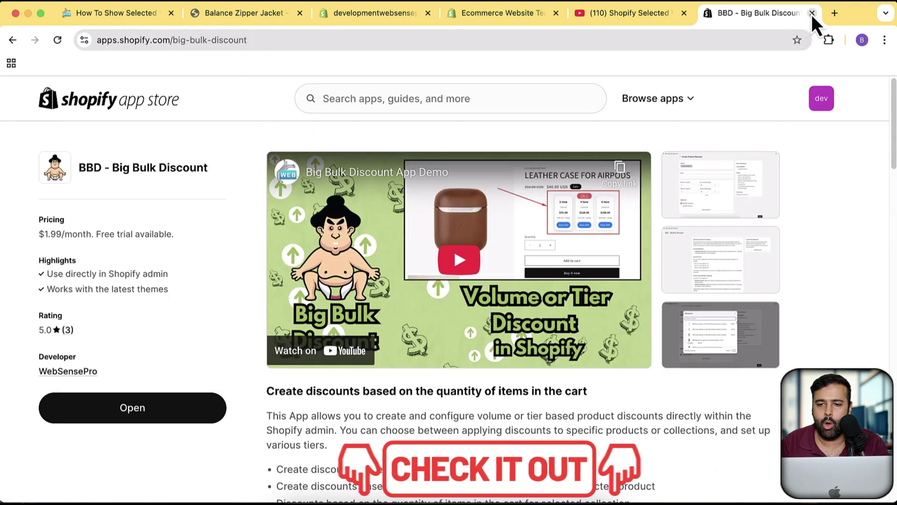
{"action": "left_click", "coordinate": [812, 12]}
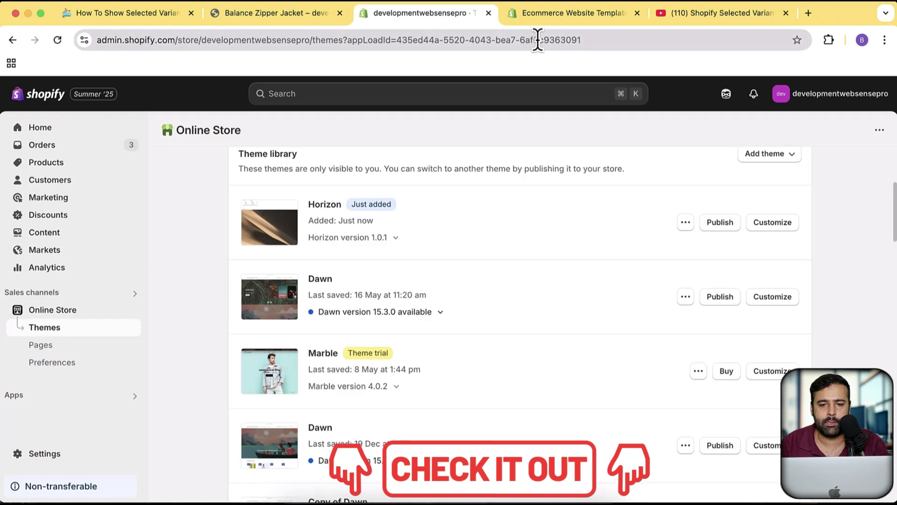
Publish the newly added Horizon theme in place of the current Dwell theme.
{"action": "scroll", "coordinate": [812, 232], "scroll_direction": "up", "scroll_amount": 5}
{"action": "left_click_drag", "start_coordinate": [307, 365], "coordinate": [323, 327]}
{"action": "left_click", "coordinate": [458, 347]}
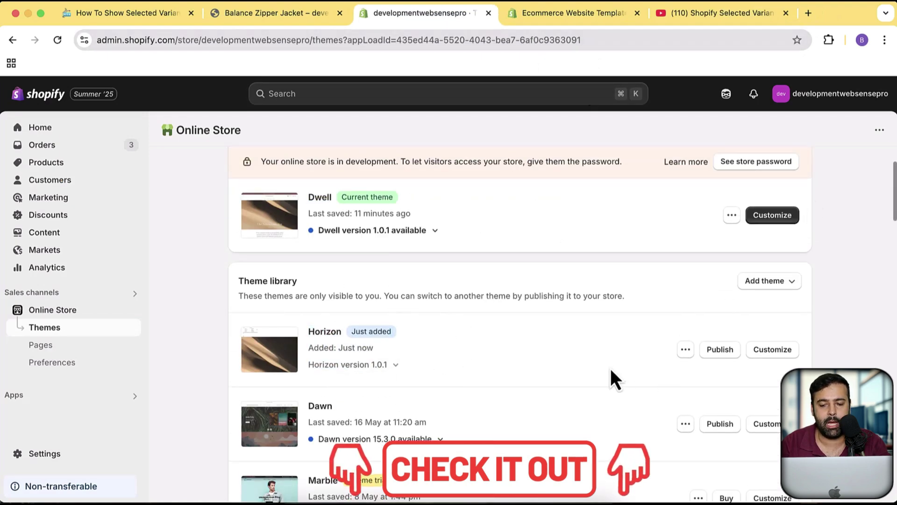
{"action": "left_click", "coordinate": [732, 355]}
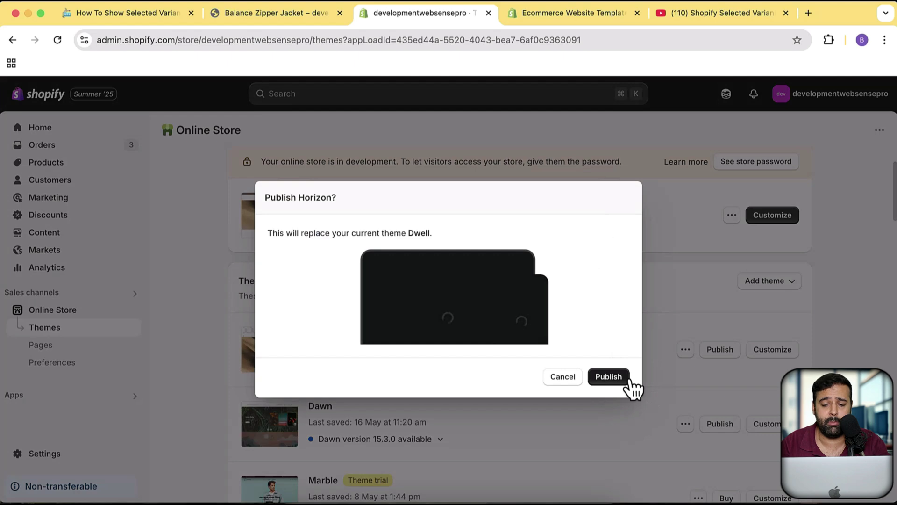
{"action": "left_click", "coordinate": [631, 380]}
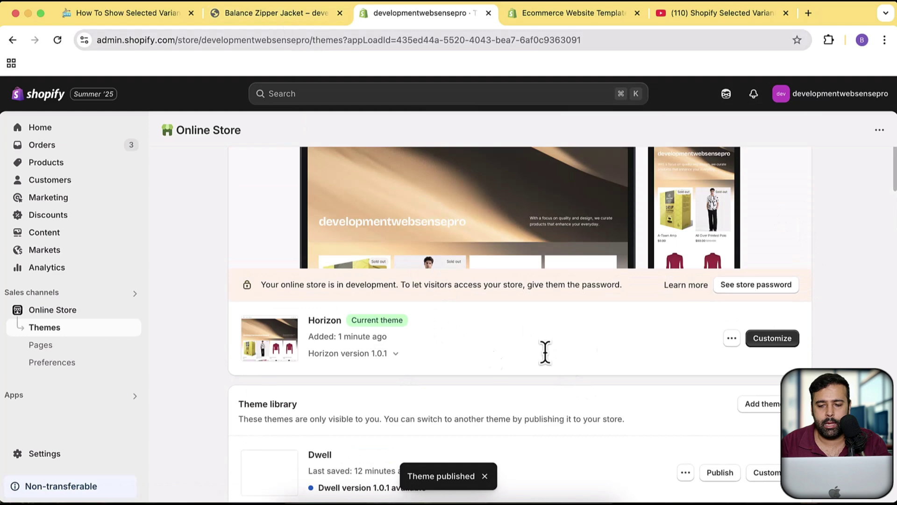
Go to the Balance Zipper Jacket storefront page, reload it and check its image gallery and variant options.
{"action": "left_click", "coordinate": [258, 16]}
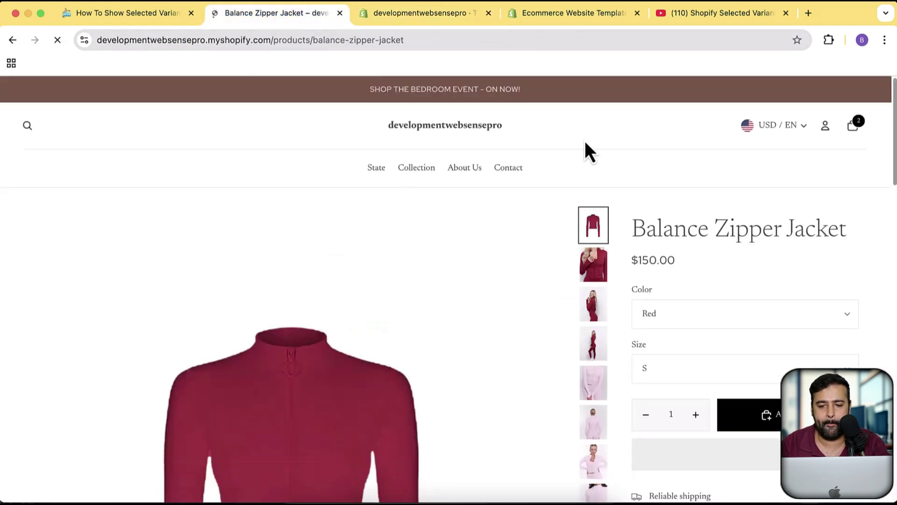
{"action": "scroll", "coordinate": [697, 193], "scroll_direction": "down", "scroll_amount": 3}
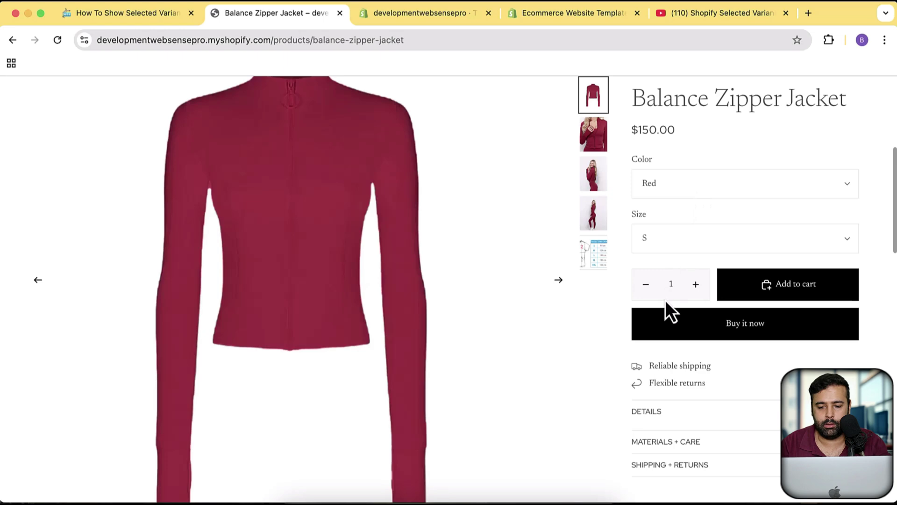
{"action": "scroll", "coordinate": [647, 369], "scroll_direction": "up", "scroll_amount": 3}
Return to the store's themes and open a storefront preview of Horizon, placing it beside the first browser tab.
{"action": "left_click", "coordinate": [453, 22]}
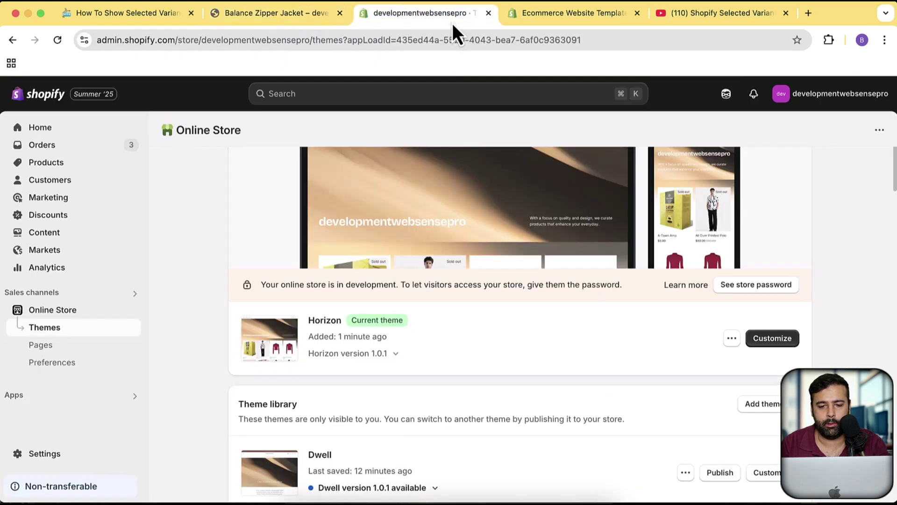
{"action": "left_click", "coordinate": [732, 338]}
{"action": "left_click", "coordinate": [671, 371]}
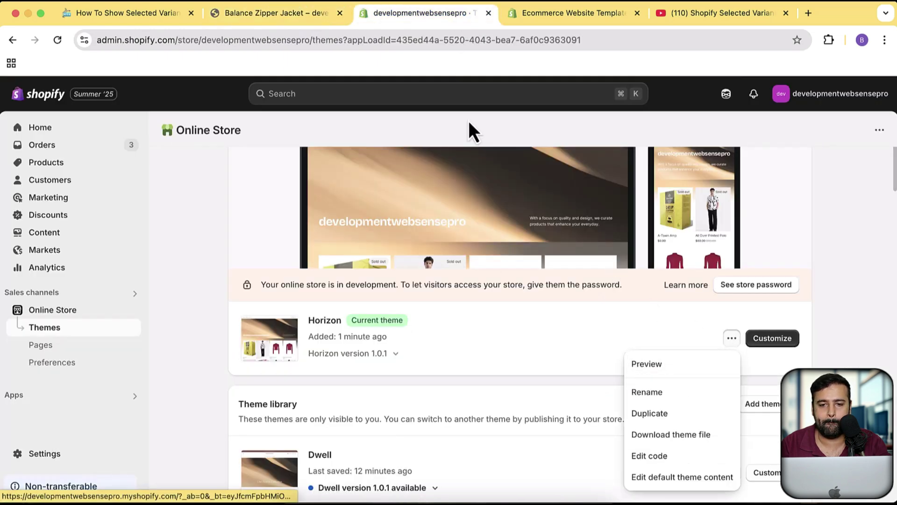
{"action": "left_click_drag", "start_coordinate": [511, 14], "coordinate": [290, 24]}
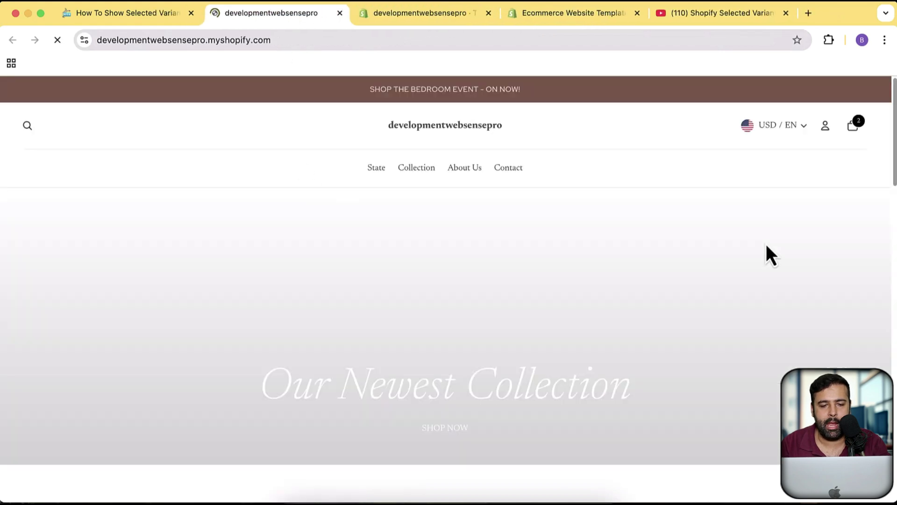
Browse the product row on the storefront's home page and open the Balance Zipper Jacket product page.
{"action": "scroll", "coordinate": [891, 180], "scroll_direction": "down", "scroll_amount": 10}
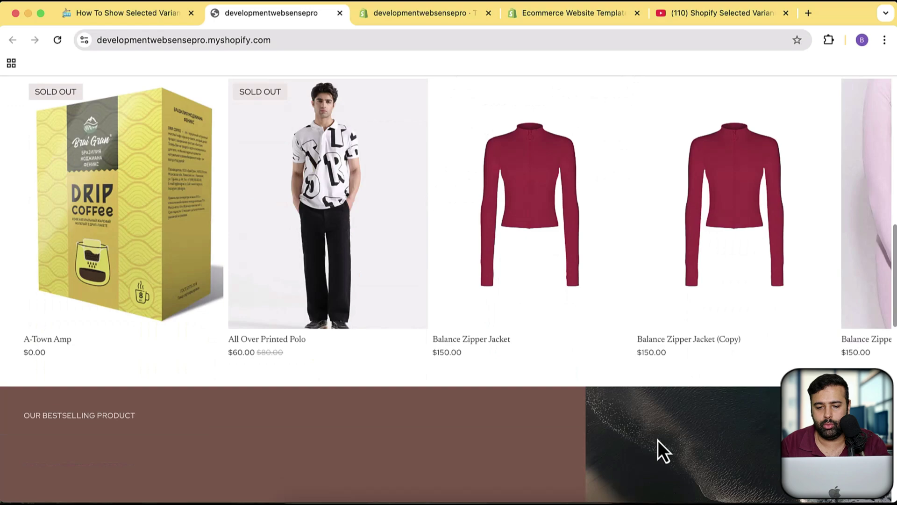
{"action": "scroll", "coordinate": [836, 290], "scroll_direction": "right", "scroll_amount": 2}
{"action": "scroll", "coordinate": [795, 287], "scroll_direction": "right", "scroll_amount": 5}
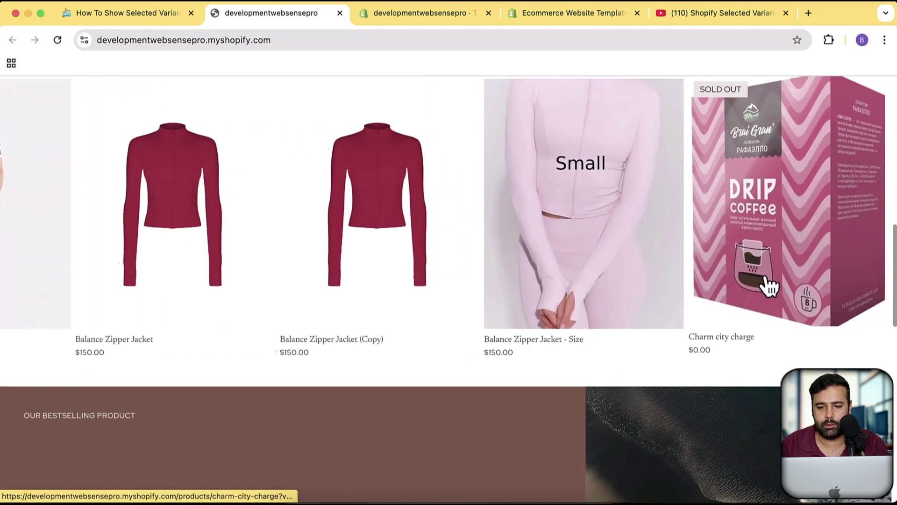
{"action": "scroll", "coordinate": [469, 254], "scroll_direction": "left", "scroll_amount": 6}
{"action": "left_click", "coordinate": [520, 240]}
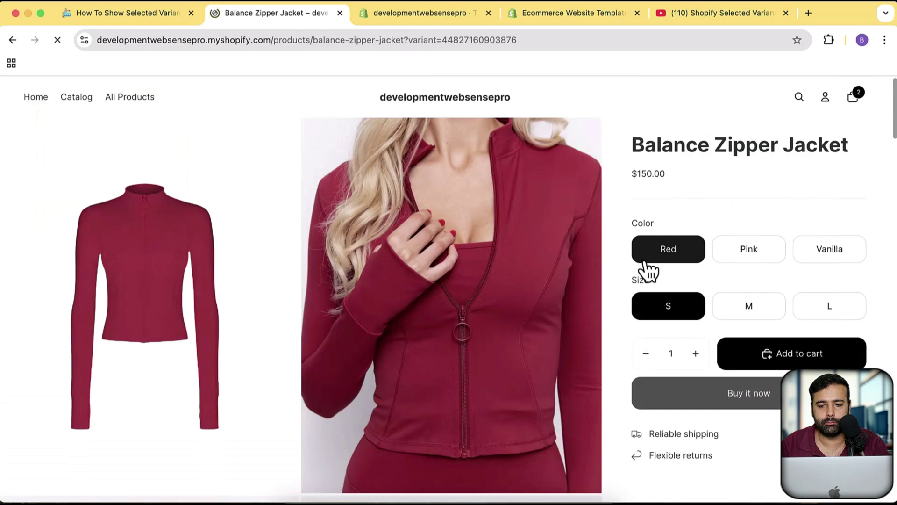
Look through the Balance Zipper Jacket's image gallery, select the Pink color and compare the images shown.
{"action": "scroll", "coordinate": [642, 168], "scroll_direction": "down", "scroll_amount": 4}
{"action": "scroll", "coordinate": [641, 169], "scroll_direction": "down", "scroll_amount": 10}
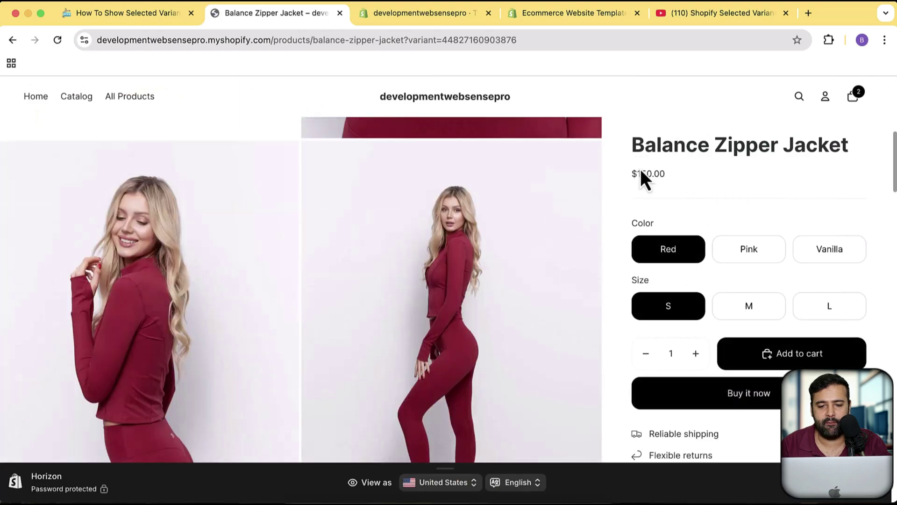
{"action": "scroll", "coordinate": [630, 168], "scroll_direction": "down", "scroll_amount": 10}
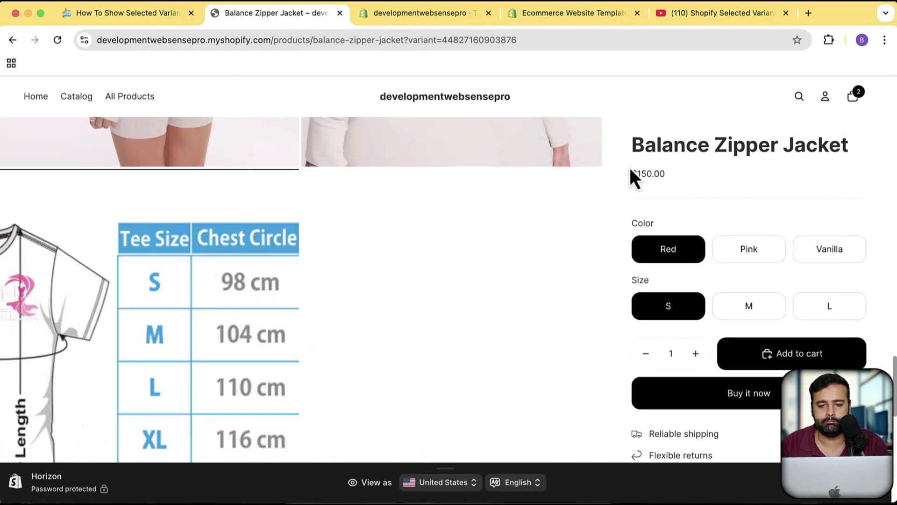
{"action": "scroll", "coordinate": [630, 177], "scroll_direction": "up", "scroll_amount": 10}
{"action": "scroll", "coordinate": [630, 186], "scroll_direction": "up", "scroll_amount": 15}
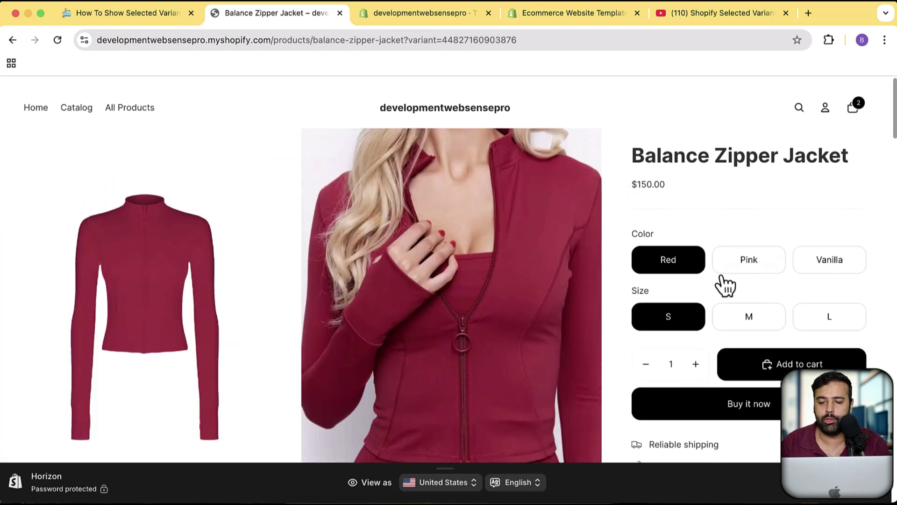
{"action": "left_click", "coordinate": [772, 270]}
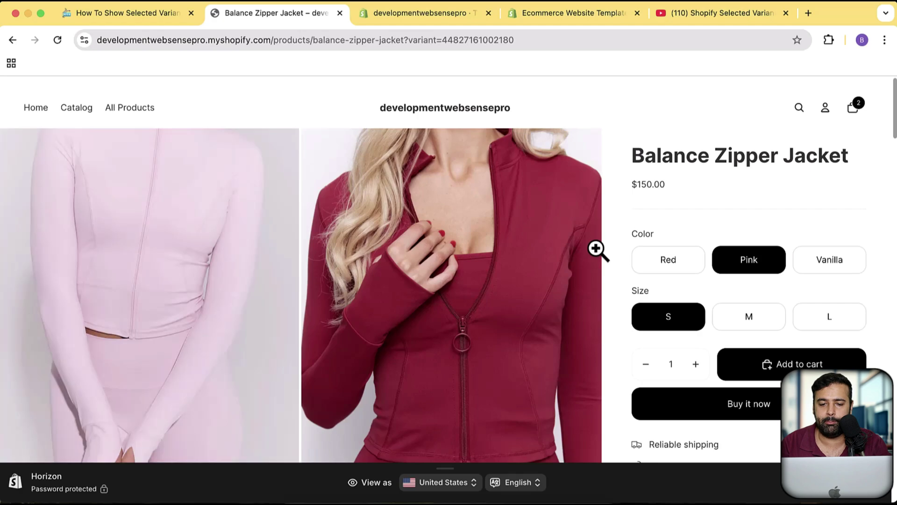
{"action": "scroll", "coordinate": [94, 206], "scroll_direction": "down", "scroll_amount": 5}
{"action": "scroll", "coordinate": [128, 200], "scroll_direction": "up", "scroll_amount": 5}
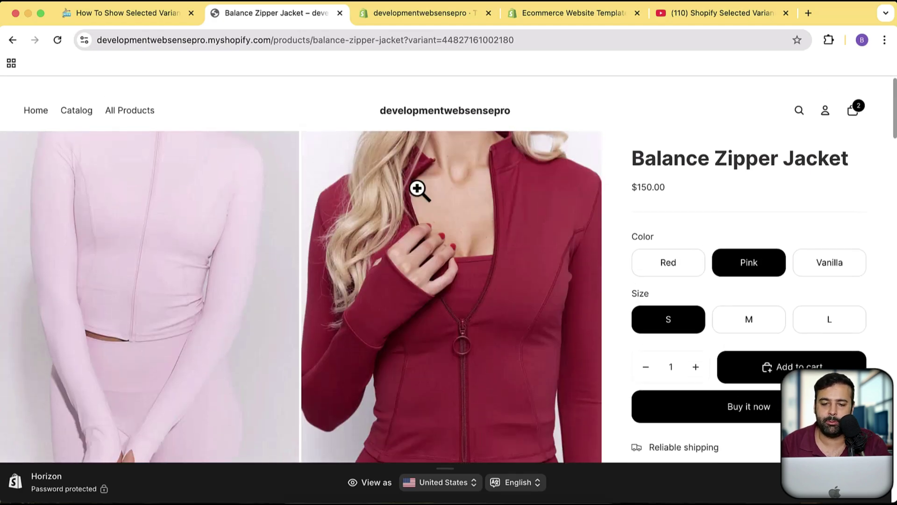
{"action": "scroll", "coordinate": [402, 192], "scroll_direction": "down", "scroll_amount": 5}
{"action": "scroll", "coordinate": [403, 216], "scroll_direction": "up", "scroll_amount": 5}
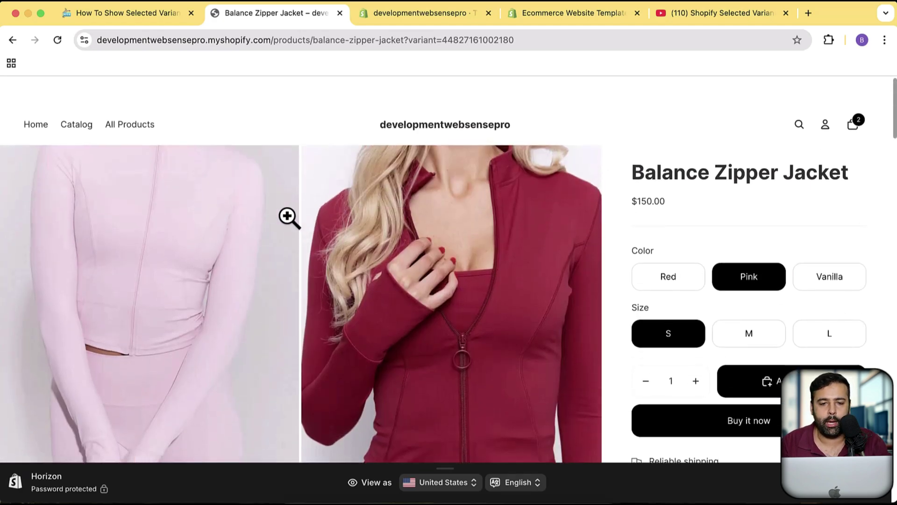
Return to the store's themes and open the Horizon theme's code for editing.
{"action": "left_click", "coordinate": [445, 18]}
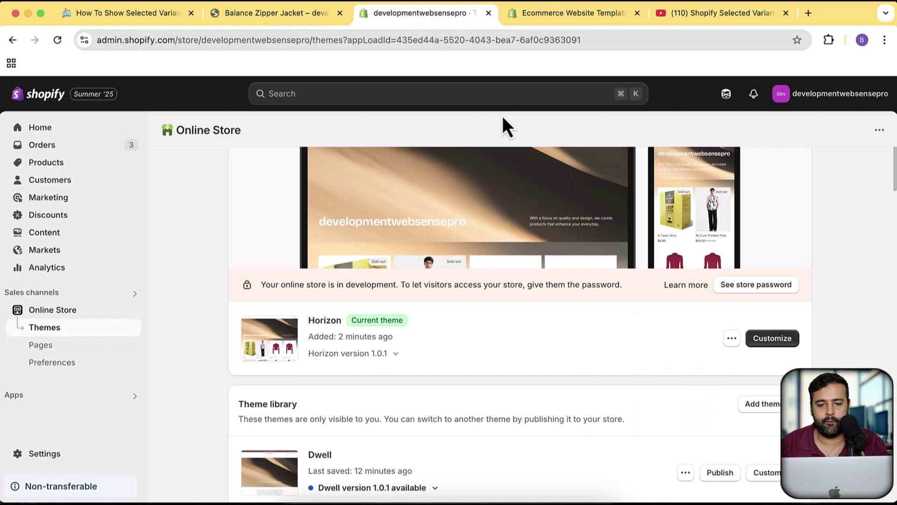
{"action": "scroll", "coordinate": [851, 271], "scroll_direction": "down", "scroll_amount": 3}
{"action": "left_click", "coordinate": [727, 237]}
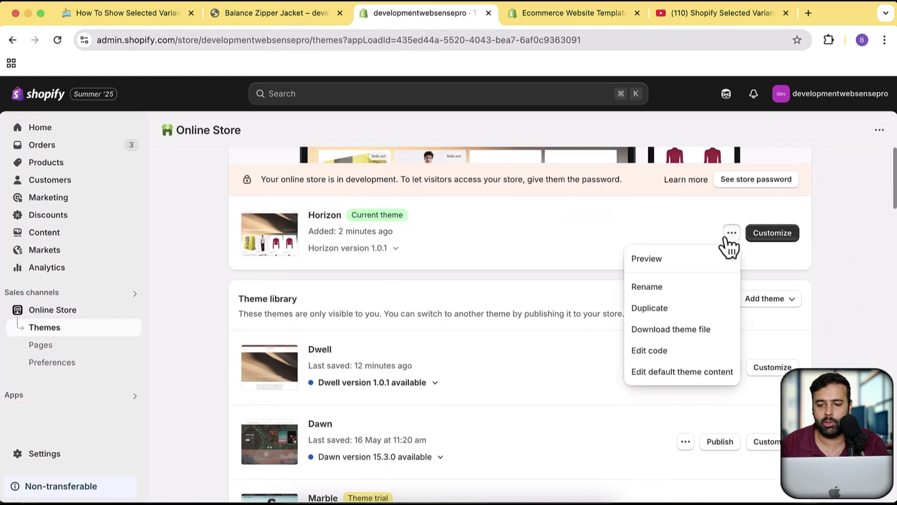
{"action": "left_click", "coordinate": [688, 351]}
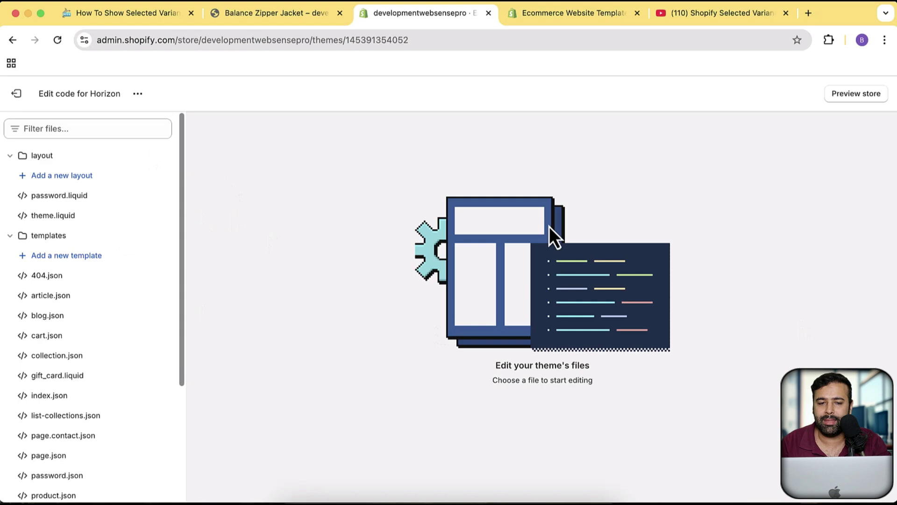
Check the blog article's address, the target file product-information.liquid and the code it provides.
{"action": "left_click", "coordinate": [166, 16]}
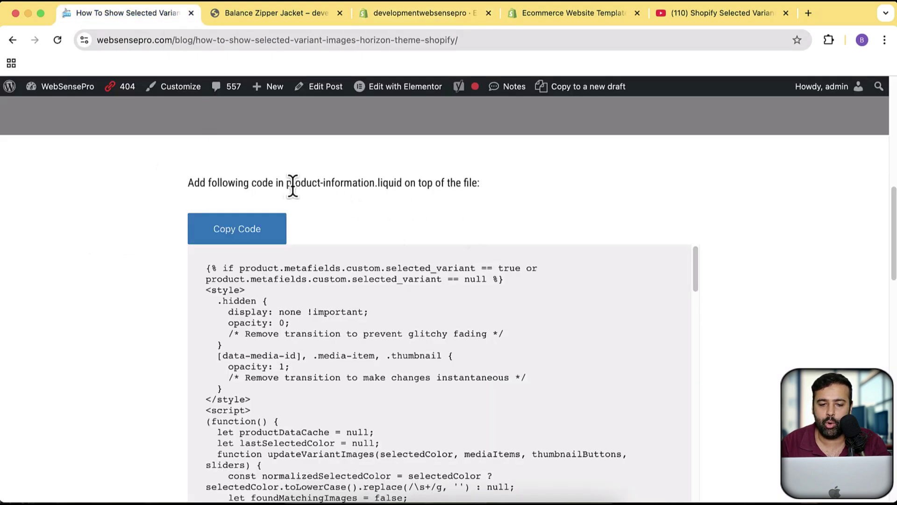
{"action": "left_click_drag", "start_coordinate": [286, 183], "coordinate": [403, 183]}
{"action": "left_click", "coordinate": [186, 42]}
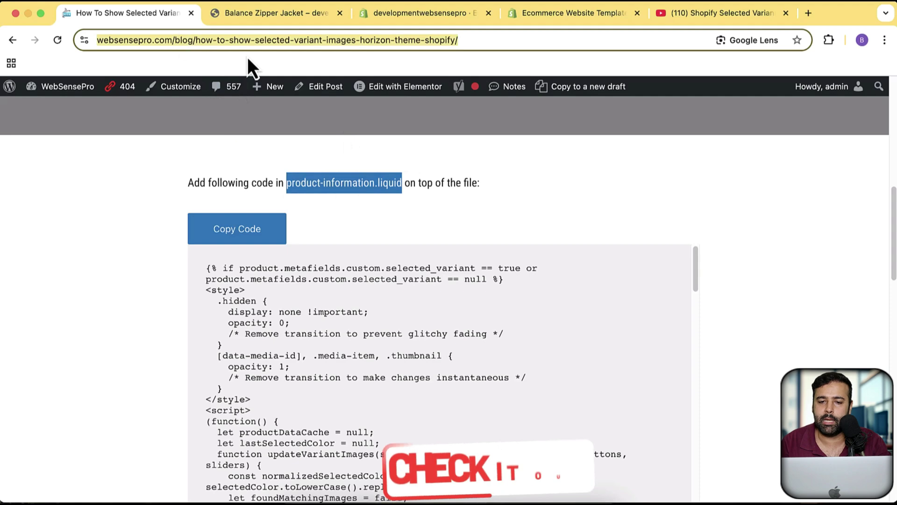
{"action": "left_click_drag", "start_coordinate": [486, 40], "coordinate": [66, 56]}
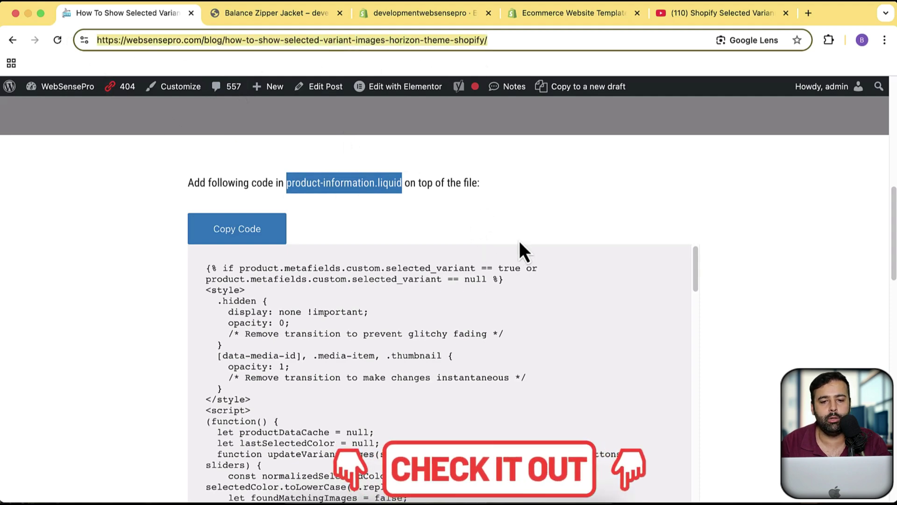
{"action": "left_click", "coordinate": [562, 210]}
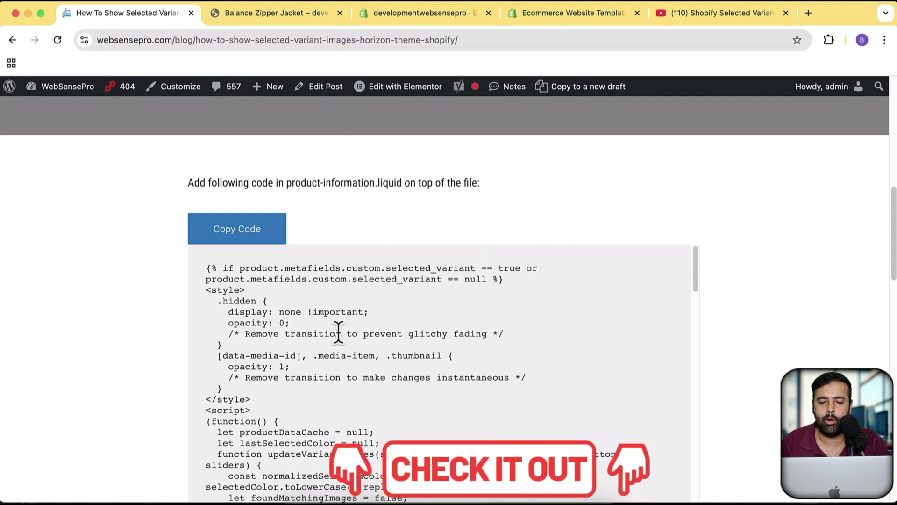
{"action": "left_click_drag", "start_coordinate": [509, 378], "coordinate": [377, 217]}
{"action": "left_click", "coordinate": [377, 217]}
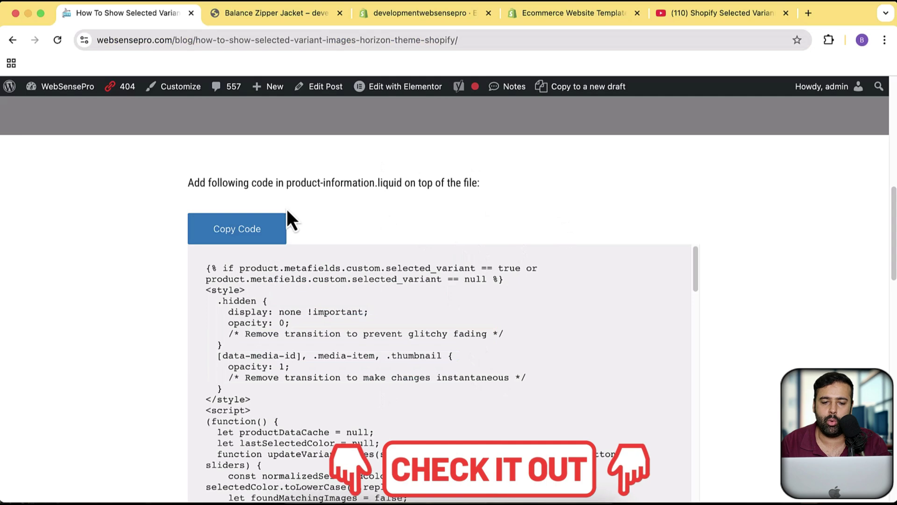
Copy the name product-information from the article, filter the Horizon theme files by it and open product-information.liquid.
{"action": "left_click_drag", "start_coordinate": [286, 183], "coordinate": [375, 183]}
{"action": "key", "text": "super+c"}
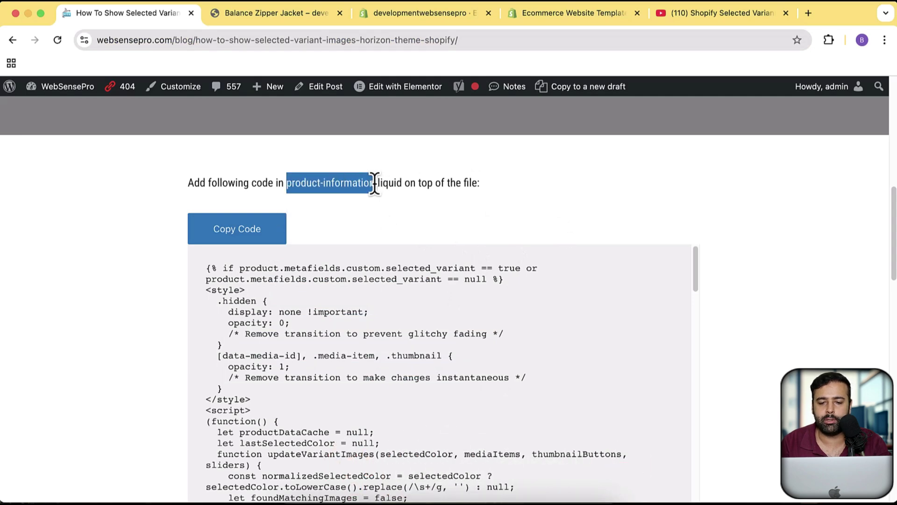
{"action": "left_click", "coordinate": [446, 17]}
{"action": "left_click", "coordinate": [141, 125]}
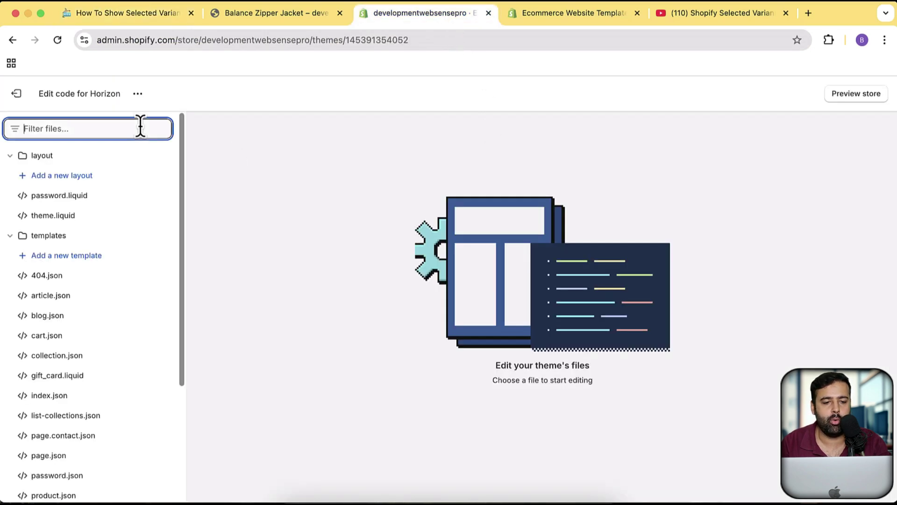
{"action": "key", "text": "super+v"}
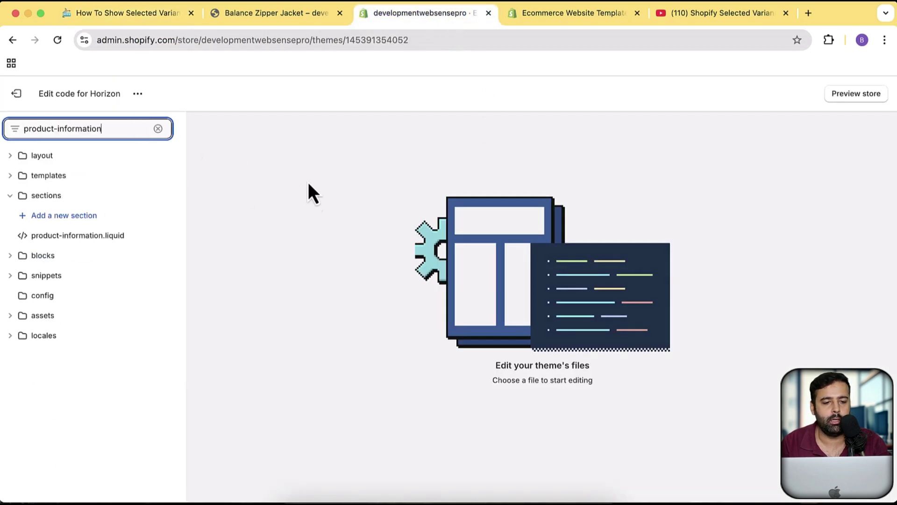
{"action": "left_click", "coordinate": [109, 242]}
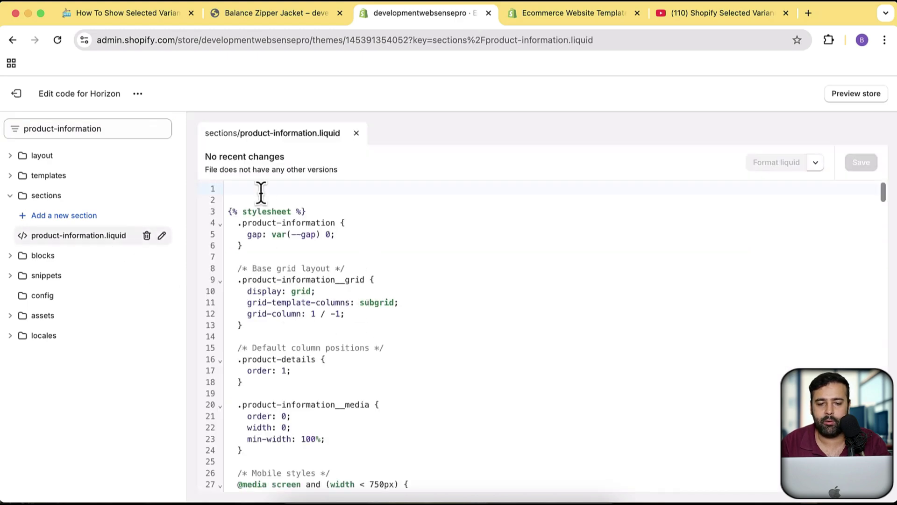
Go back to the blog article and review the code meant for the top of product-information.liquid.
{"action": "left_click", "coordinate": [127, 18]}
{"action": "left_click", "coordinate": [640, 323]}
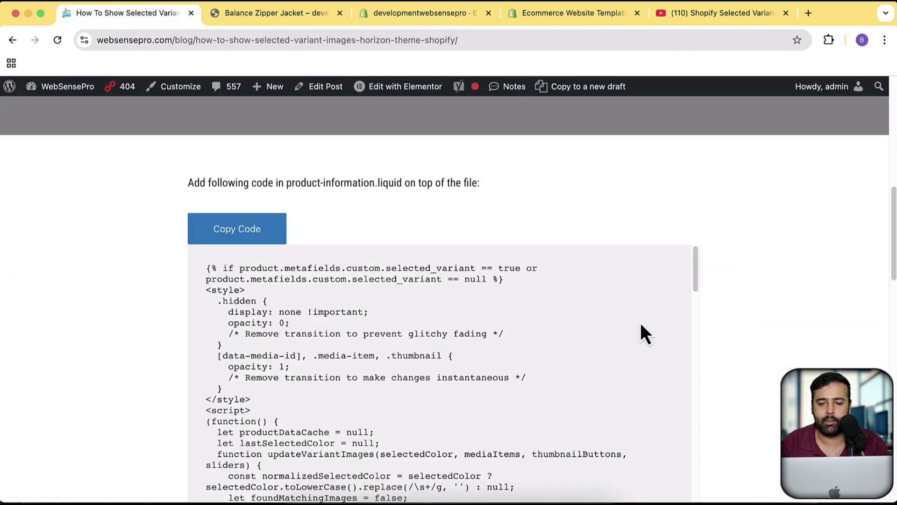
{"action": "scroll", "coordinate": [617, 328], "scroll_direction": "down", "scroll_amount": 5}
{"action": "scroll", "coordinate": [591, 327], "scroll_direction": "up", "scroll_amount": 5}
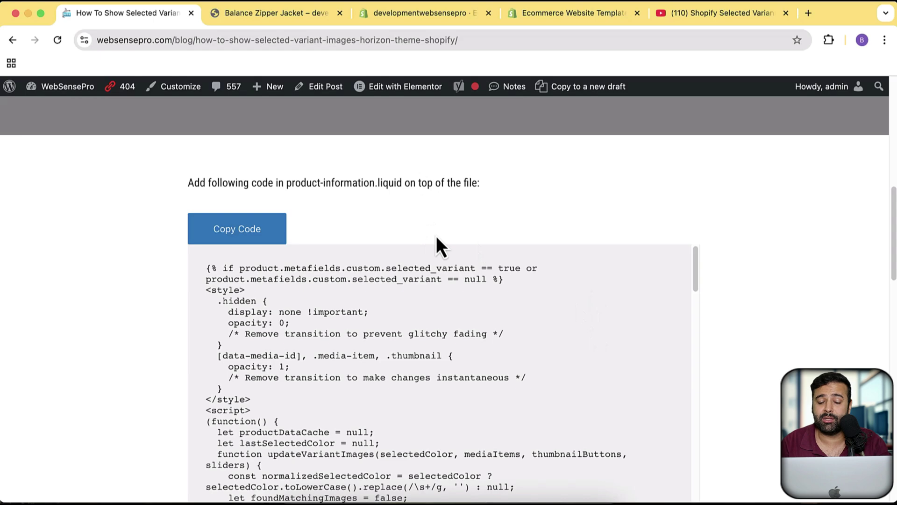
Open the Balance Zipper Jacket's product data by adding .js to its URL without the variant, in a new tab beside the product page.
{"action": "left_click", "coordinate": [250, 14]}
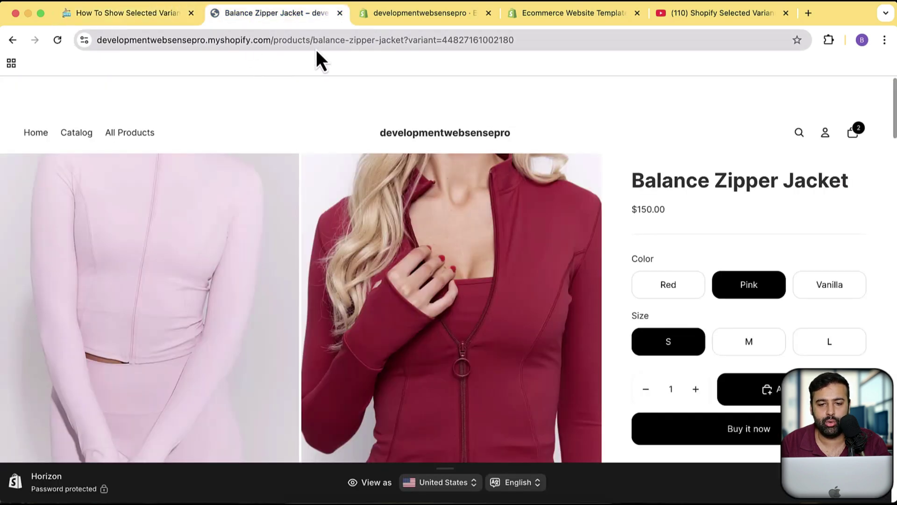
{"action": "left_click", "coordinate": [365, 40]}
{"action": "left_click_drag", "start_coordinate": [436, 46], "coordinate": [106, 32]}
{"action": "key", "text": "super+c"}
{"action": "left_click", "coordinate": [808, 18]}
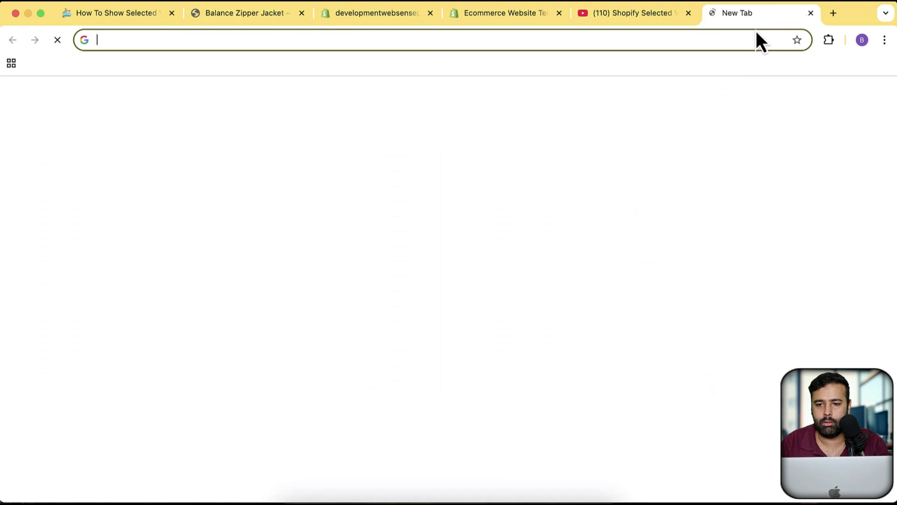
{"action": "left_click_drag", "start_coordinate": [756, 16], "coordinate": [374, 14]}
{"action": "key", "text": "super+v"}
{"action": "key", "text": "BackSpace"}
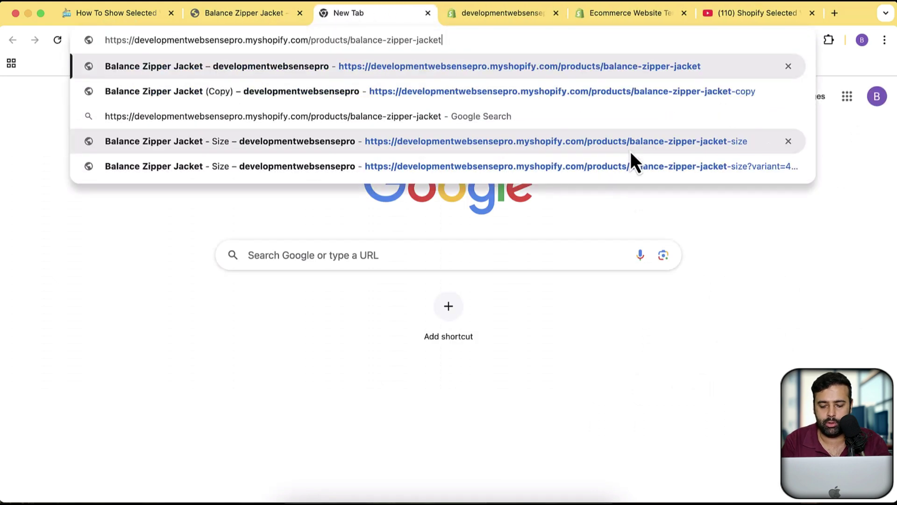
{"action": "type", "text": ".js"}
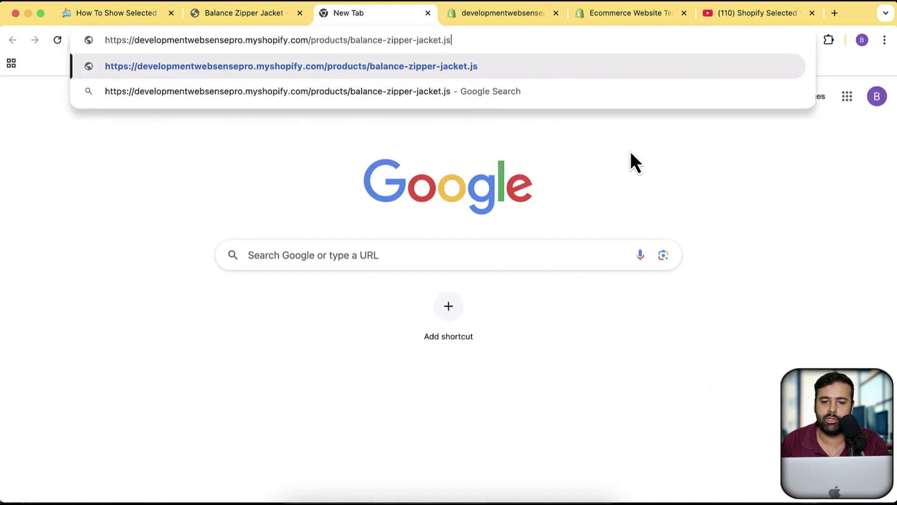
{"action": "key", "text": "Return"}
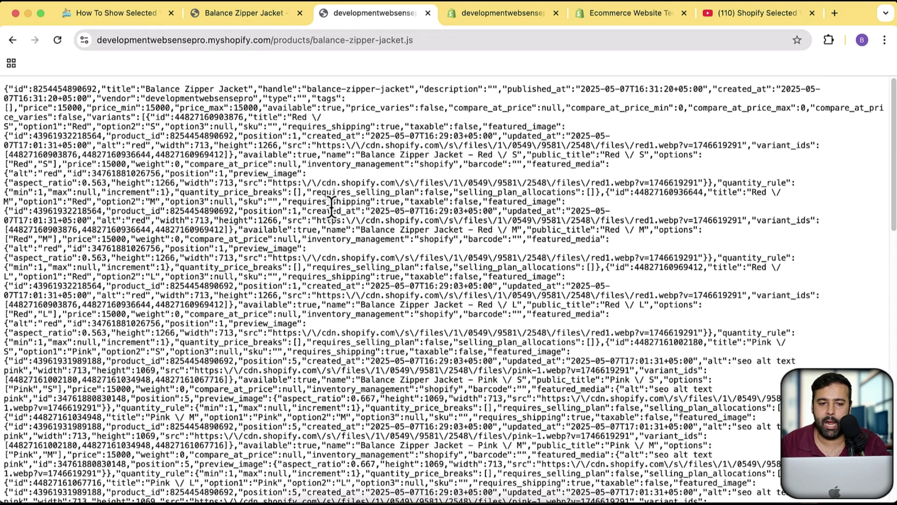
Search the product data for "color" and inspect the options entry that contains it.
{"action": "scroll", "coordinate": [313, 201], "scroll_direction": "down", "scroll_amount": 5}
{"action": "scroll", "coordinate": [317, 192], "scroll_direction": "down", "scroll_amount": 15}
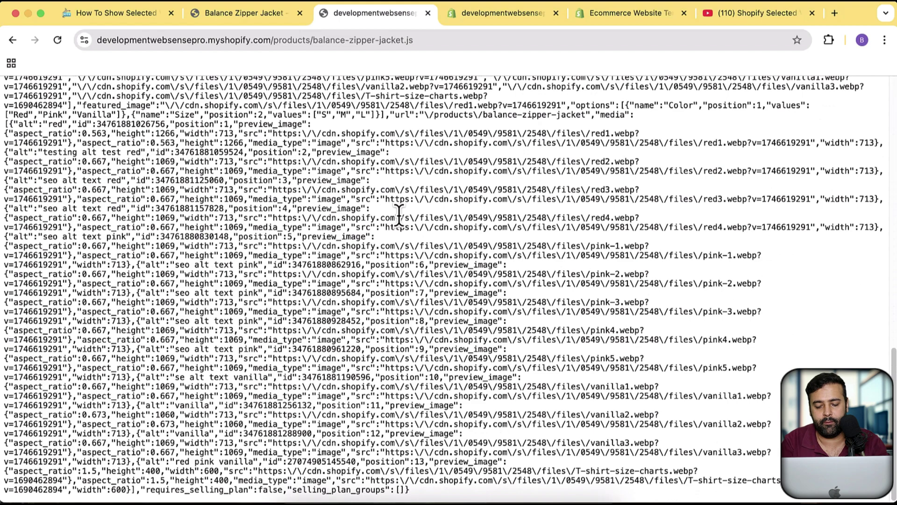
{"action": "key", "text": "super+f"}
{"action": "type", "text": "color"}
{"action": "scroll", "coordinate": [462, 224], "scroll_direction": "up", "scroll_amount": 4}
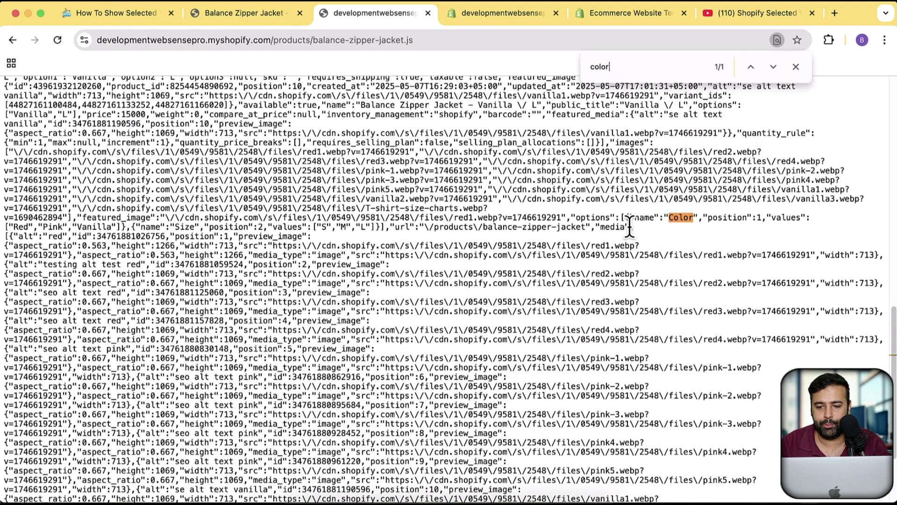
{"action": "left_click_drag", "start_coordinate": [576, 217], "coordinate": [606, 216]}
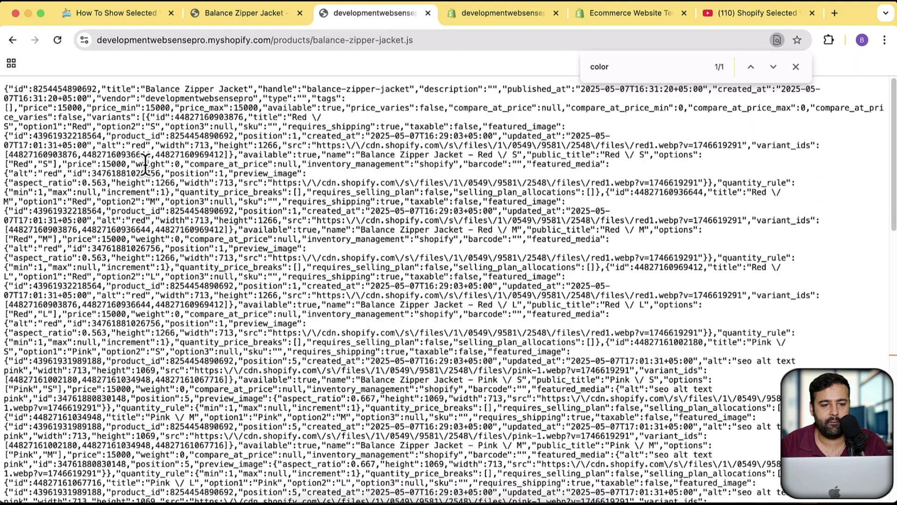
Examine the Color option's position and its values in the product data, and close the page search.
{"action": "scroll", "coordinate": [654, 262], "scroll_direction": "up", "scroll_amount": 10}
{"action": "scroll", "coordinate": [714, 312], "scroll_direction": "down", "scroll_amount": 15}
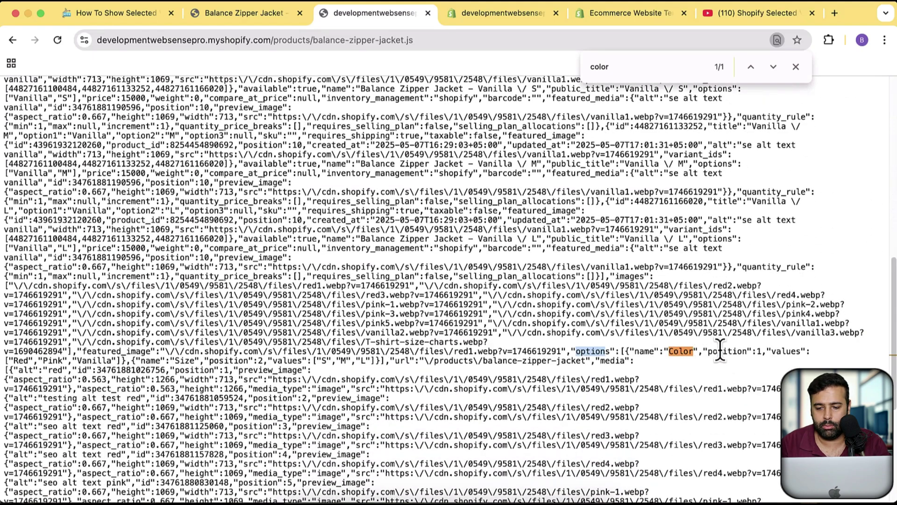
{"action": "double_click", "coordinate": [720, 350]}
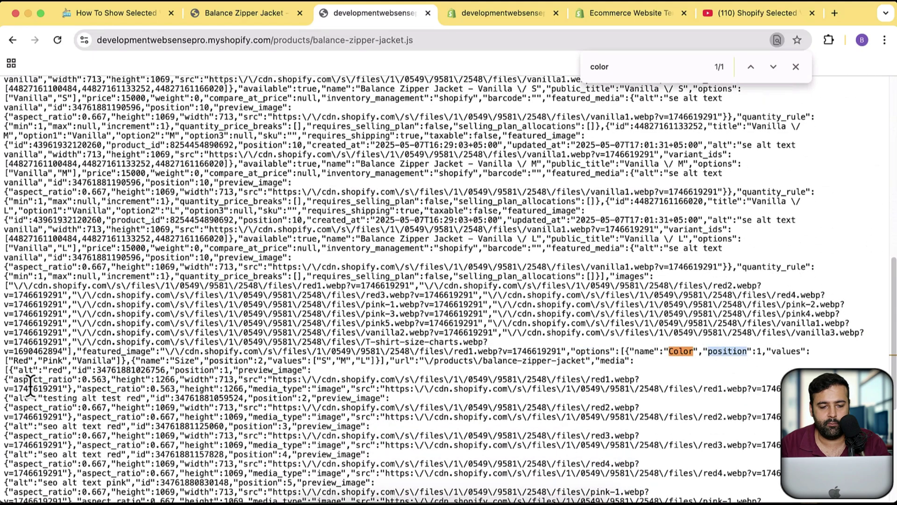
{"action": "left_click", "coordinate": [23, 364]}
{"action": "double_click", "coordinate": [53, 360]}
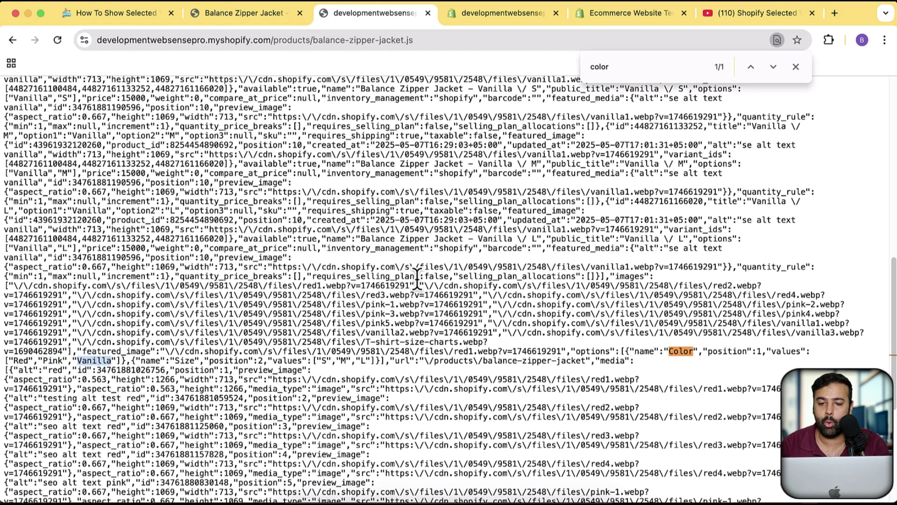
{"action": "scroll", "coordinate": [416, 279], "scroll_direction": "up", "scroll_amount": 8}
{"action": "scroll", "coordinate": [416, 279], "scroll_direction": "up", "scroll_amount": 2}
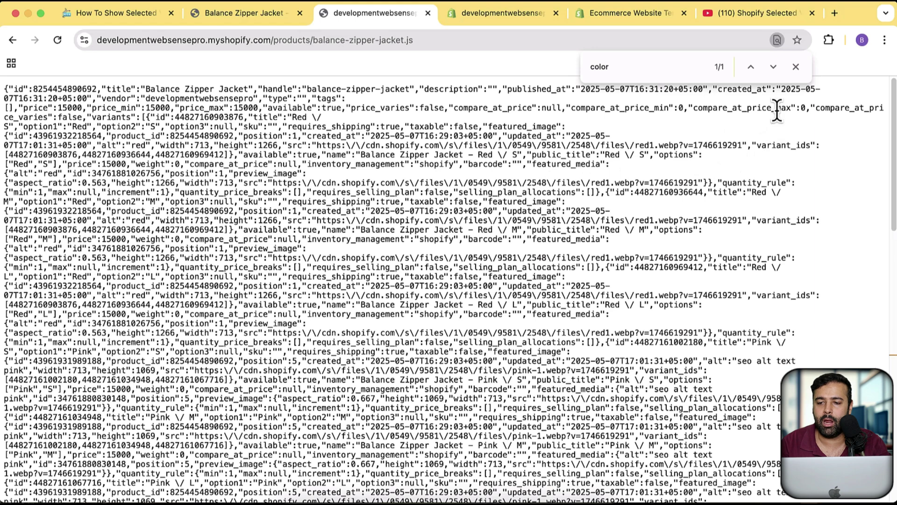
{"action": "left_click", "coordinate": [795, 66]}
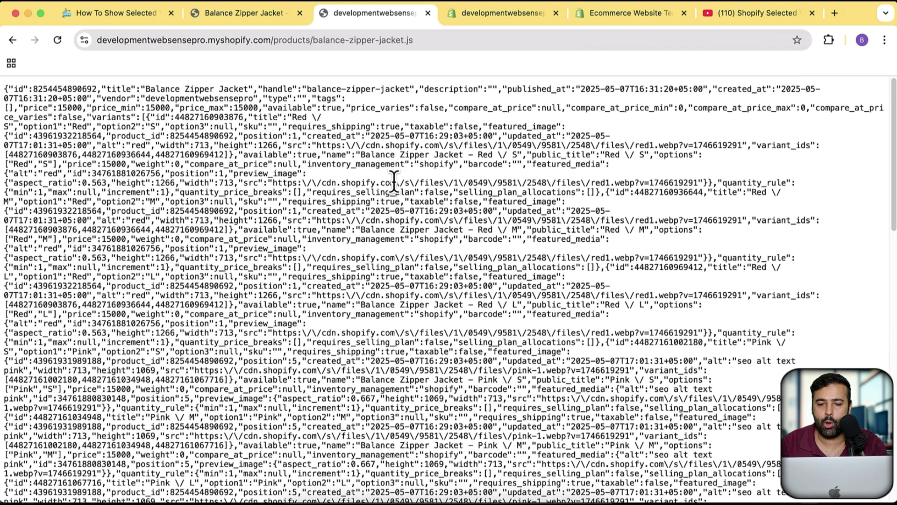
Return to the blog article and skim through its code block for product-information.liquid.
{"action": "left_click", "coordinate": [115, 18]}
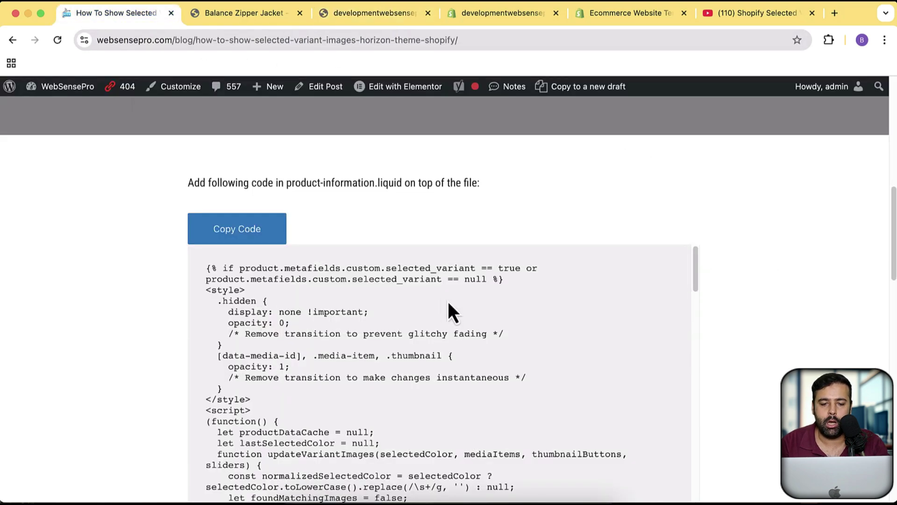
{"action": "scroll", "coordinate": [514, 313], "scroll_direction": "down", "scroll_amount": 10}
{"action": "scroll", "coordinate": [573, 327], "scroll_direction": "up", "scroll_amount": 10}
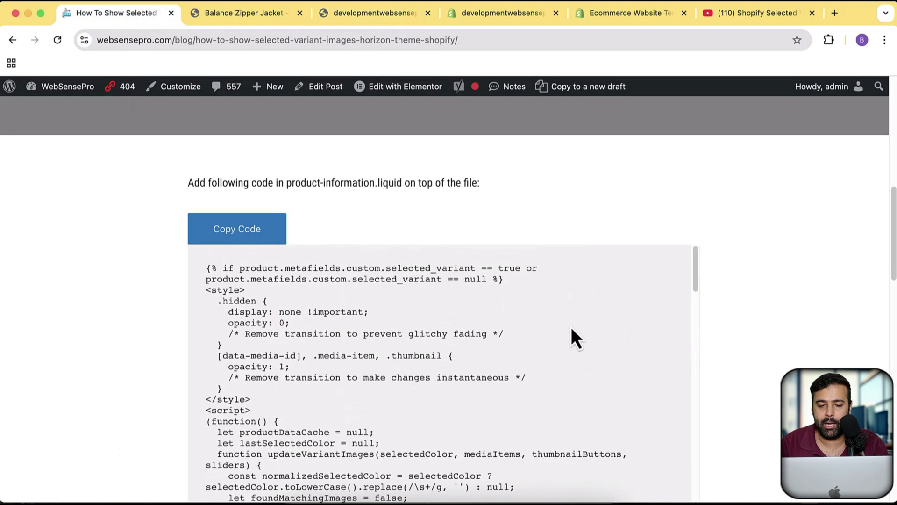
Copy the article's full code block for product-information.liquid and close the browser tab holding the product data.
{"action": "left_click", "coordinate": [248, 244]}
{"action": "left_click", "coordinate": [371, 21]}
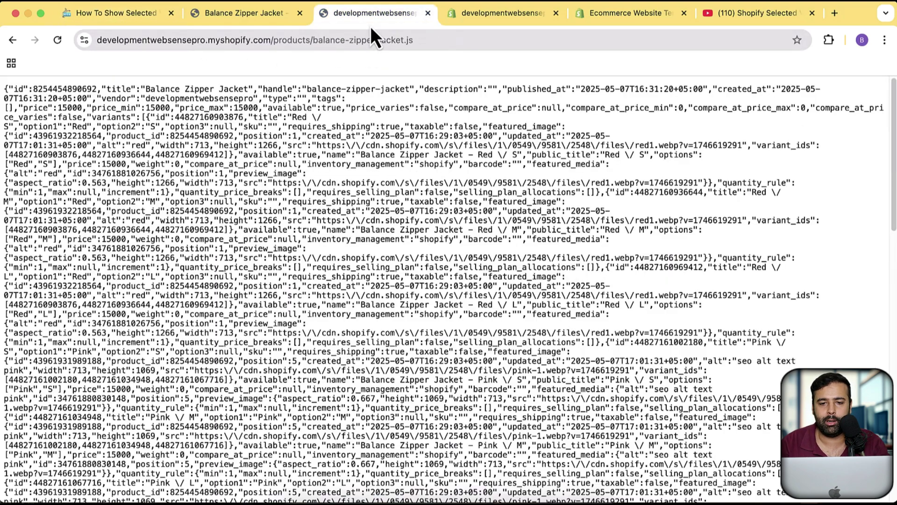
{"action": "left_click", "coordinate": [426, 15]}
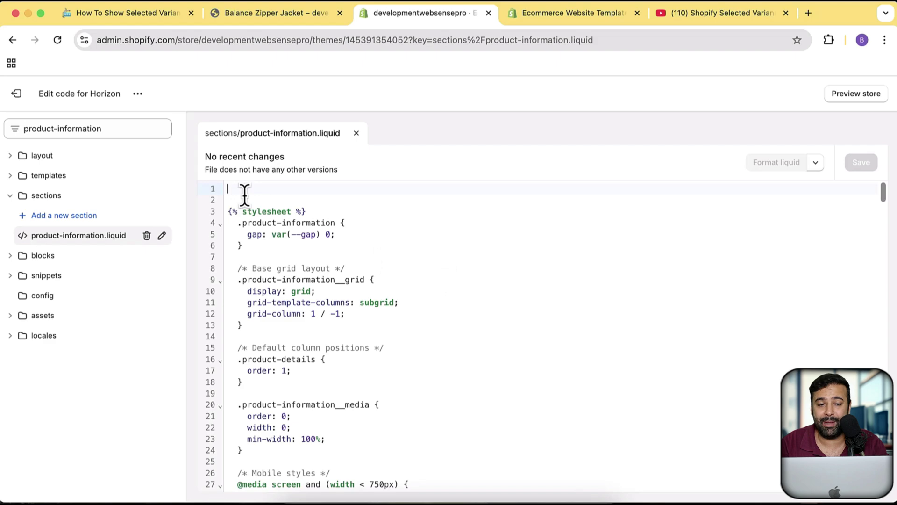
Paste the copied code at the top of product-information.liquid in the Horizon theme and save the file.
{"action": "key", "text": "super+v"}
{"action": "left_click", "coordinate": [131, 13]}
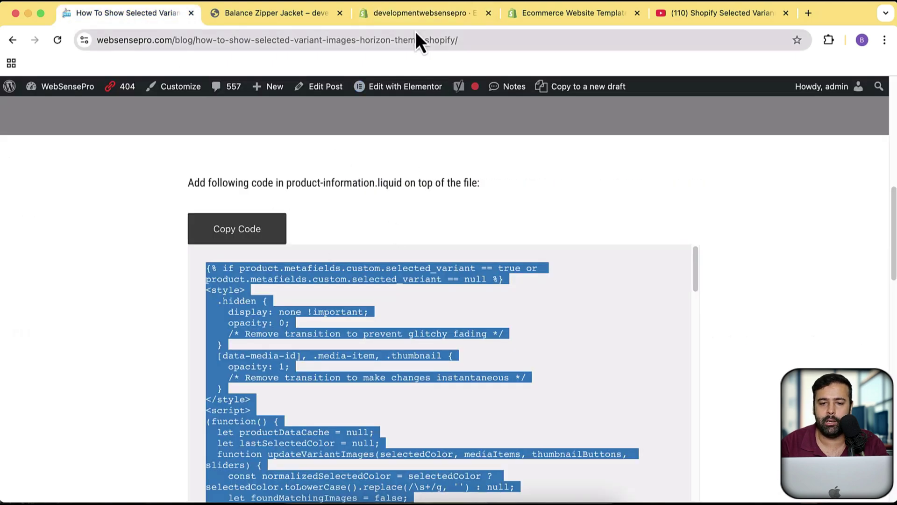
{"action": "left_click", "coordinate": [416, 13]}
{"action": "left_click", "coordinate": [861, 162]}
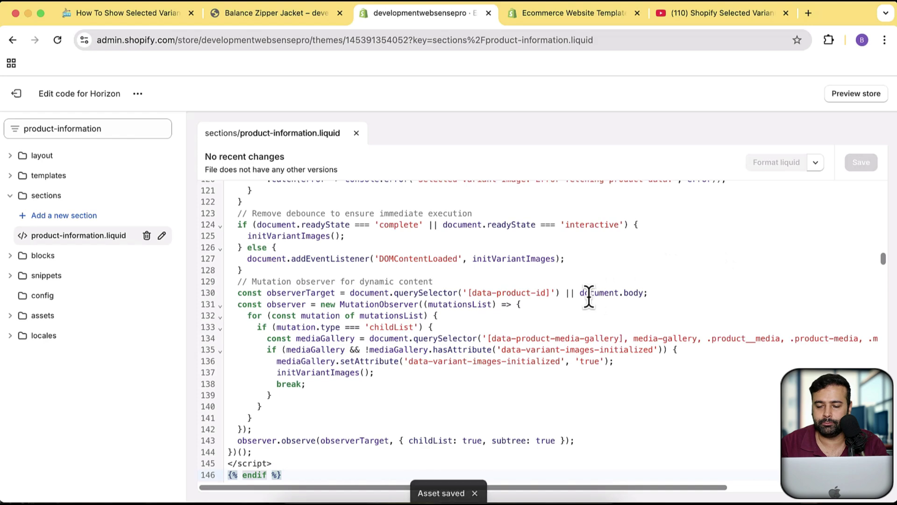
Return to the Balance Zipper Jacket product page and hide the theme preview bar.
{"action": "left_click", "coordinate": [265, 22]}
{"action": "scroll", "coordinate": [618, 196], "scroll_direction": "down", "scroll_amount": 1}
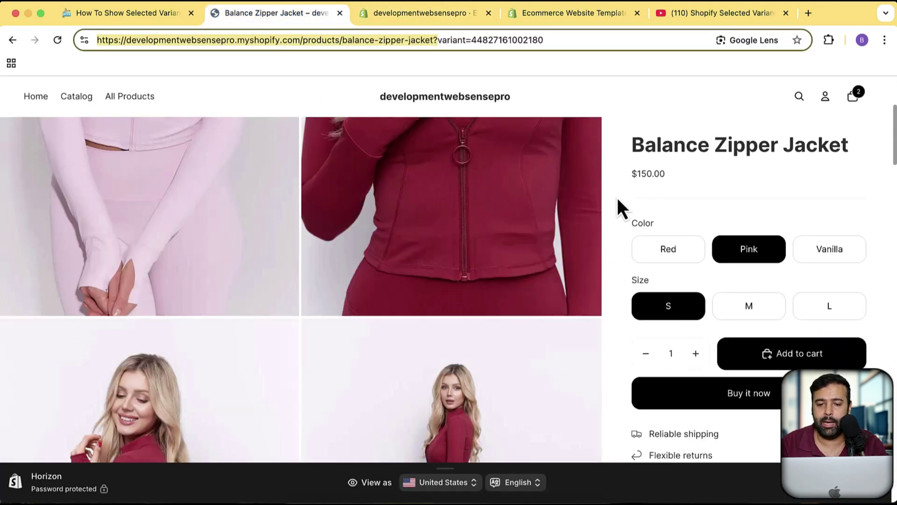
{"action": "left_click", "coordinate": [786, 495]}
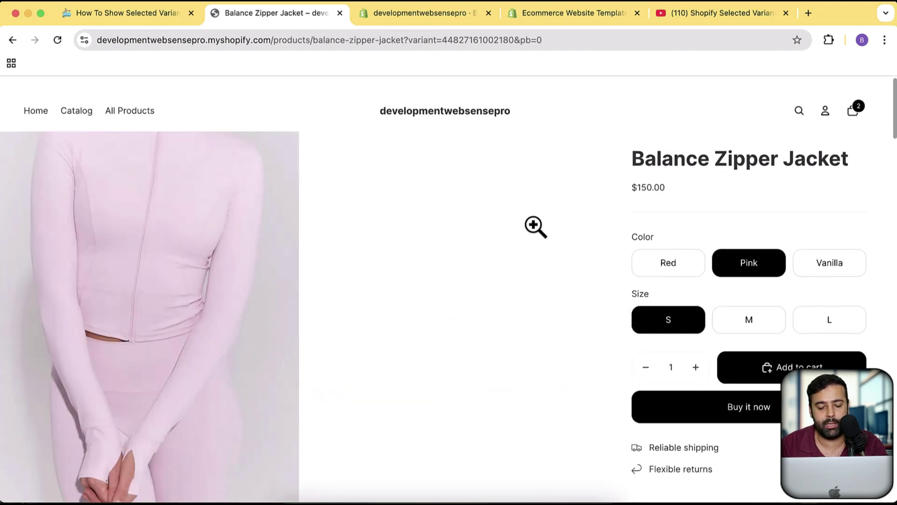
Switch the jacket's color to Red, Vanilla and back to Red, checking the gallery images for each selected variant.
{"action": "left_click", "coordinate": [658, 271]}
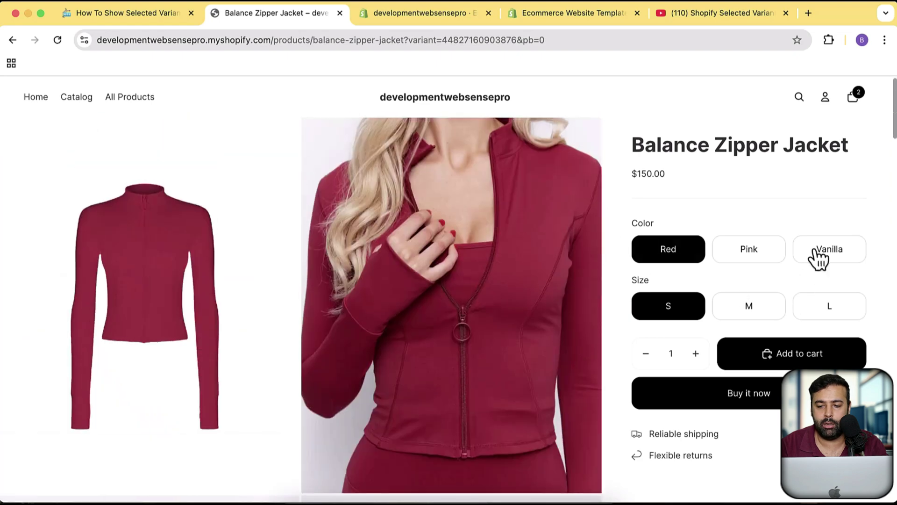
{"action": "left_click", "coordinate": [819, 259]}
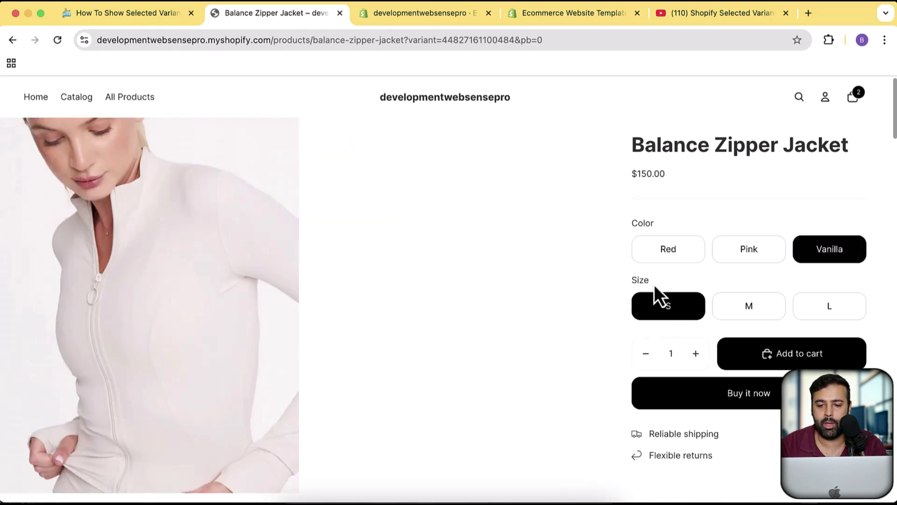
{"action": "left_click", "coordinate": [664, 256]}
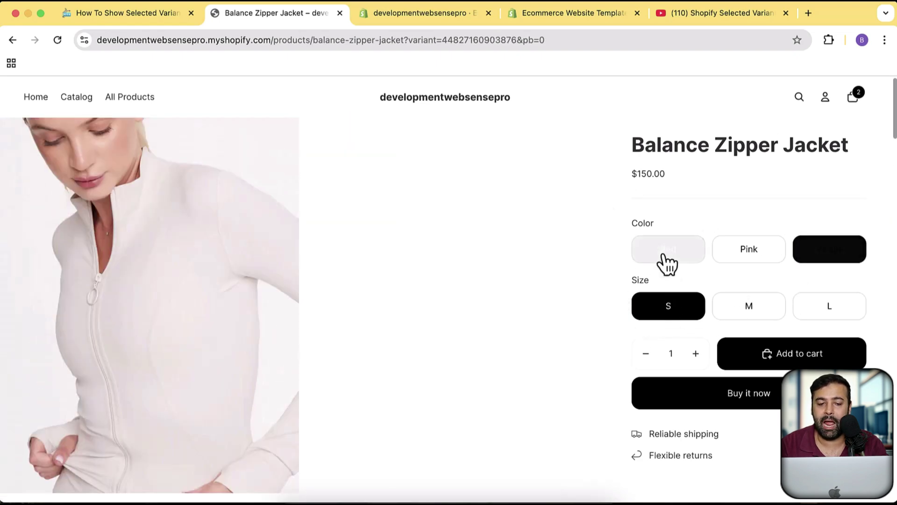
{"action": "scroll", "coordinate": [608, 243], "scroll_direction": "down", "scroll_amount": 5}
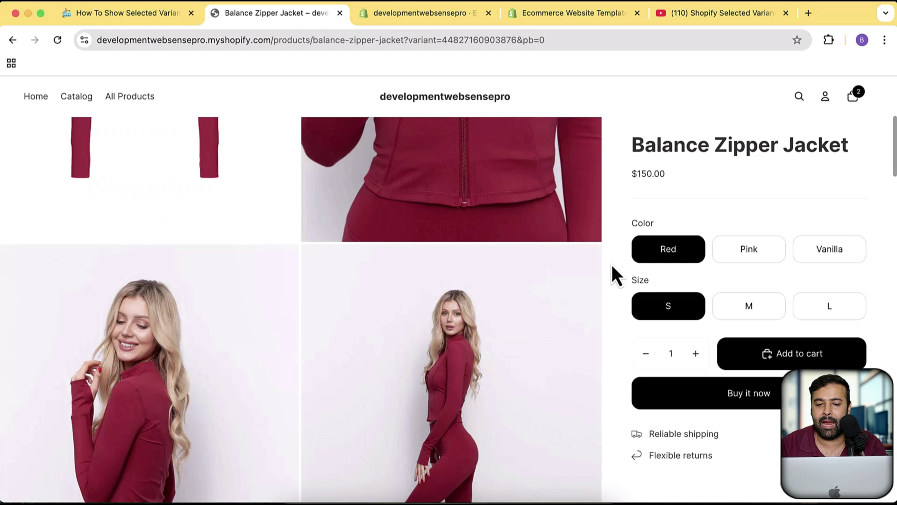
{"action": "scroll", "coordinate": [610, 263], "scroll_direction": "down", "scroll_amount": 8}
{"action": "scroll", "coordinate": [609, 271], "scroll_direction": "up", "scroll_amount": 15}
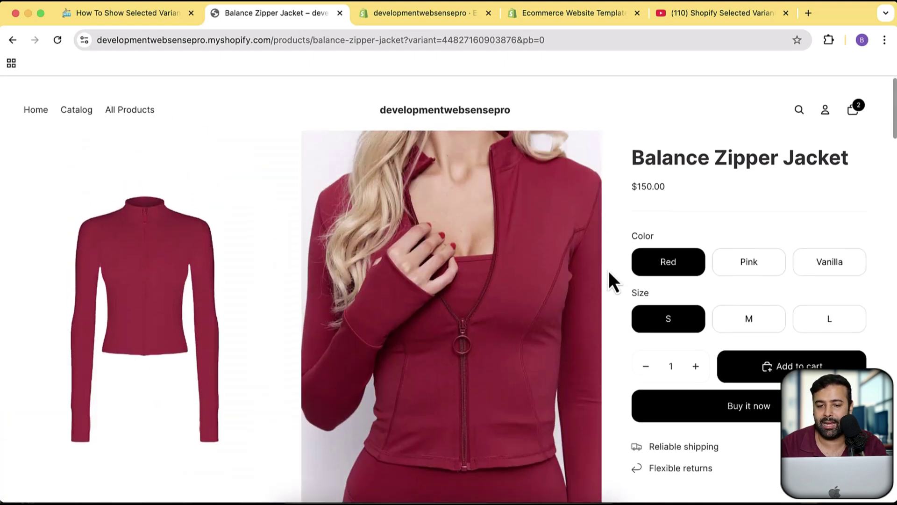
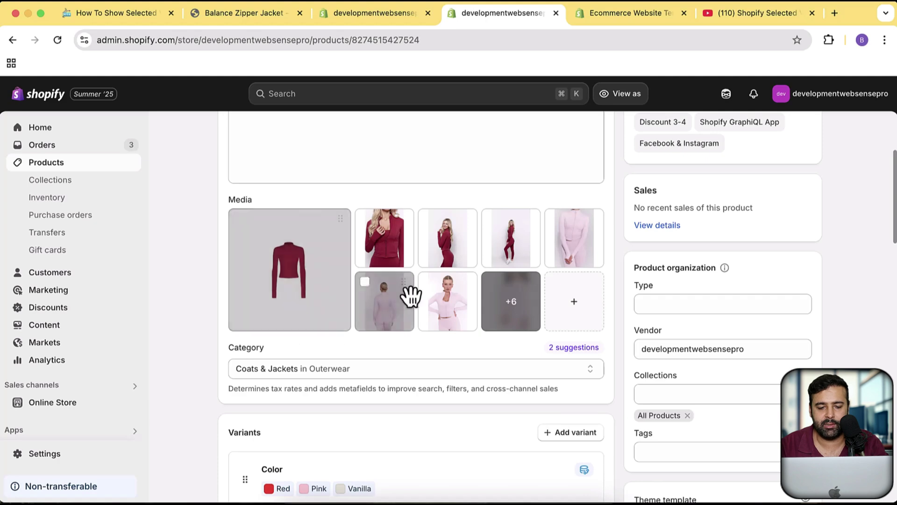
Open the product's first media image, red1, in the Shopify admin and replace its alt text with "Women top cotton fabric".
{"action": "scroll", "coordinate": [331, 430], "scroll_direction": "down", "scroll_amount": 3}
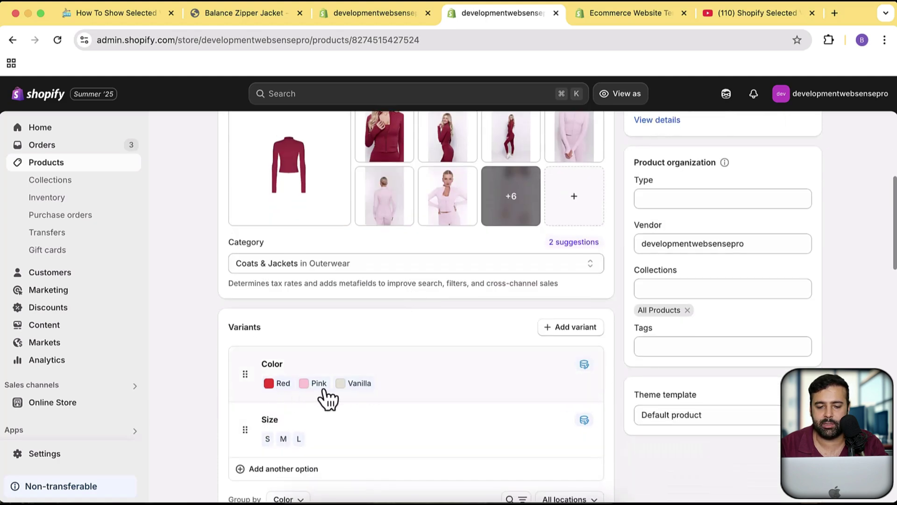
{"action": "scroll", "coordinate": [468, 327], "scroll_direction": "up", "scroll_amount": 1}
{"action": "left_click", "coordinate": [291, 206]}
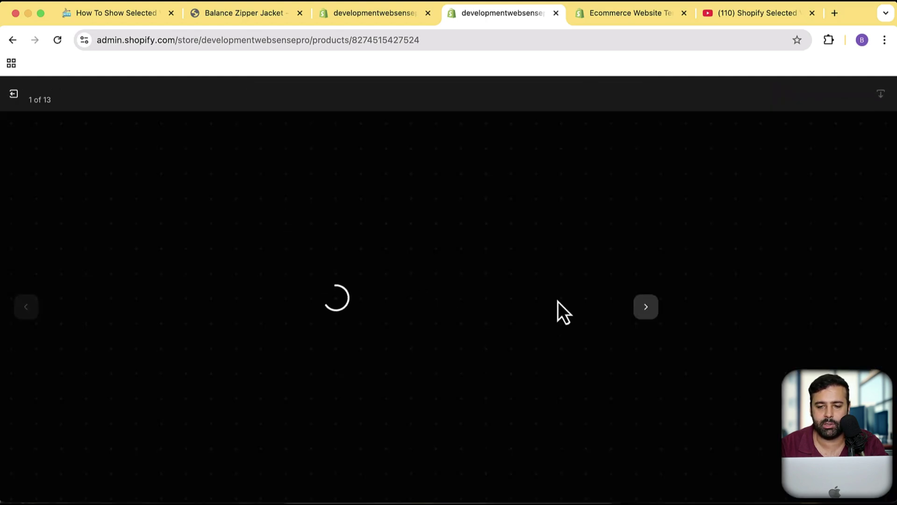
{"action": "double_click", "coordinate": [709, 237]}
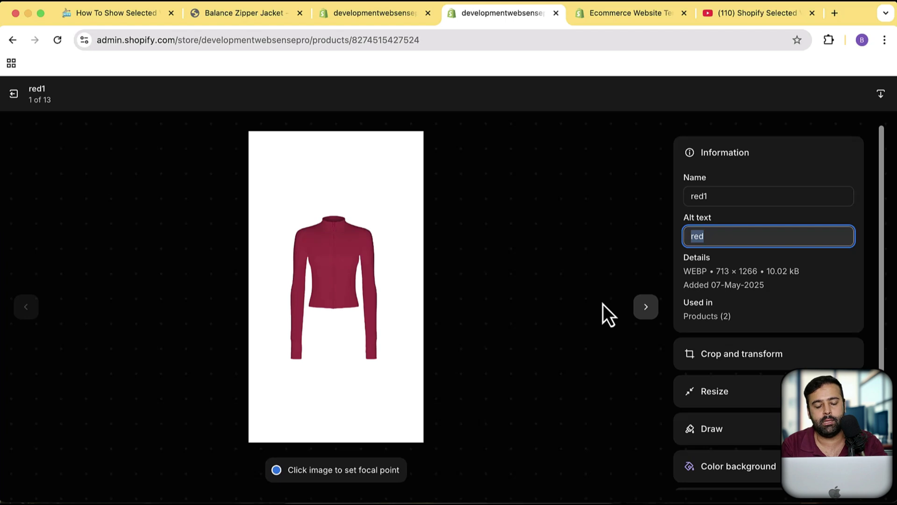
{"action": "type", "text": "Women top cotton fabric"}
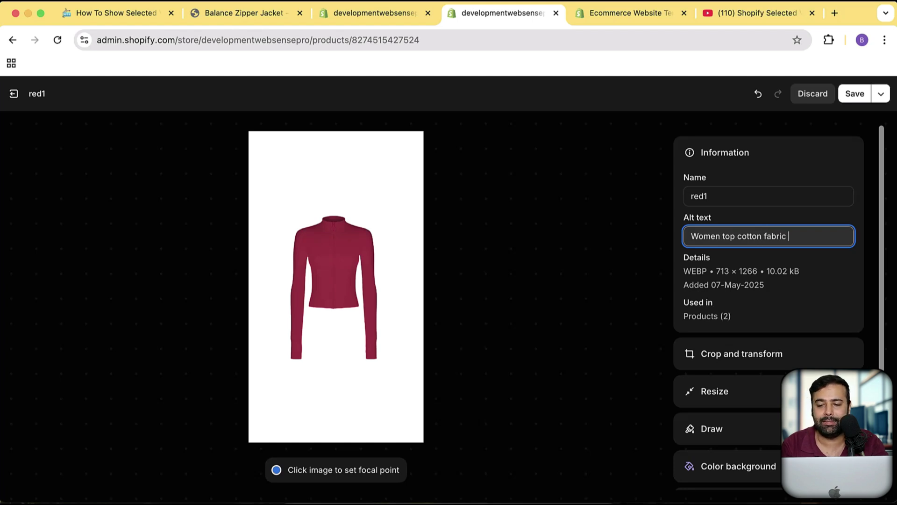
Append "red" to the end of the red1 image's alt text, save it, and return to the product editor.
{"action": "left_click_drag", "start_coordinate": [797, 236], "coordinate": [658, 242]}
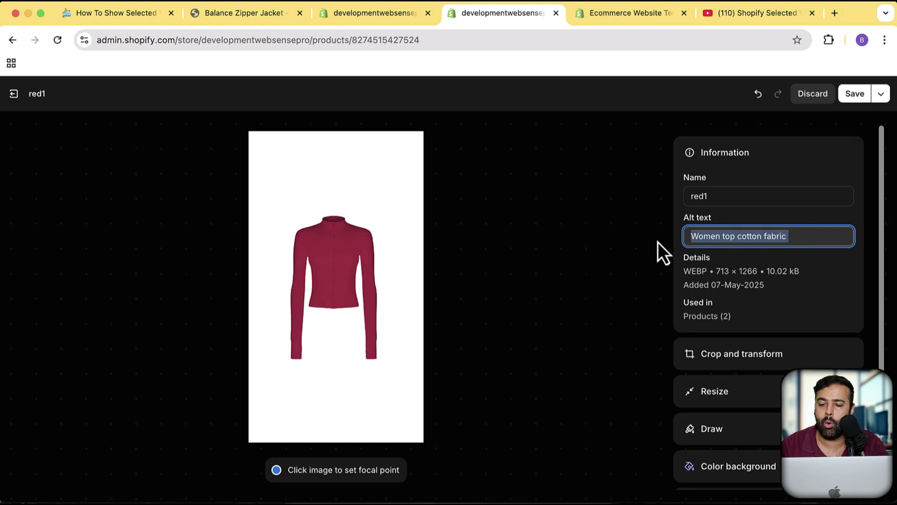
{"action": "left_click", "coordinate": [797, 237]}
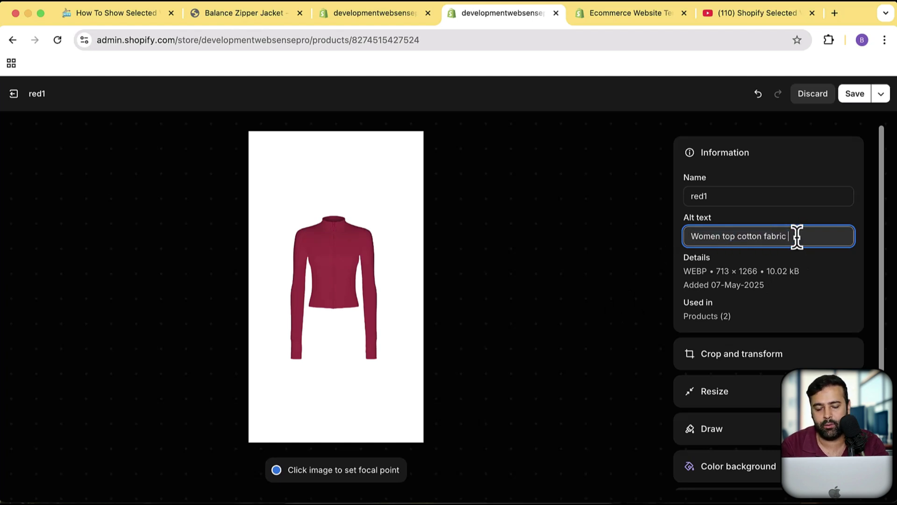
{"action": "type", "text": "red"}
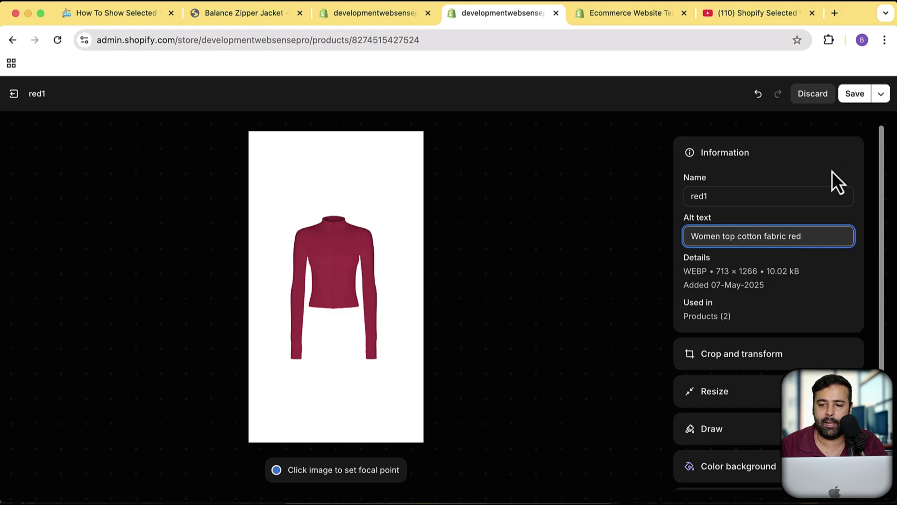
{"action": "left_click", "coordinate": [852, 93]}
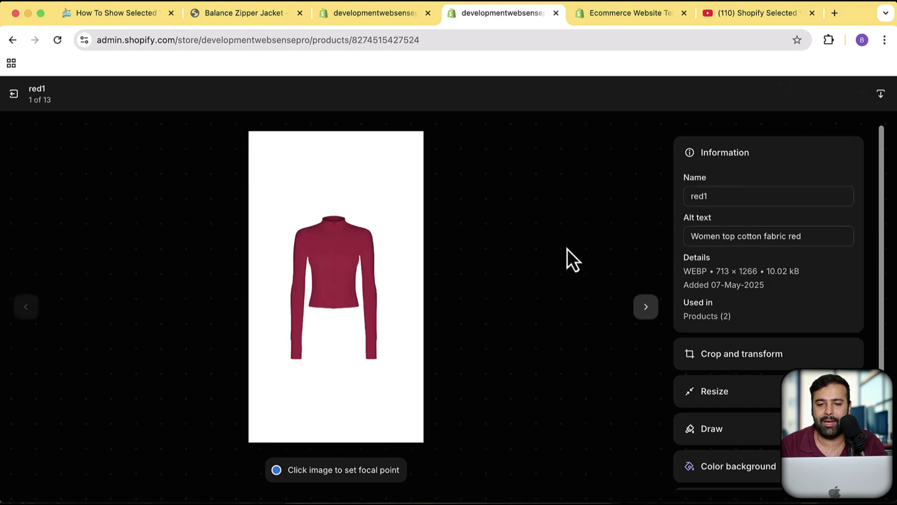
{"action": "left_click", "coordinate": [14, 93]}
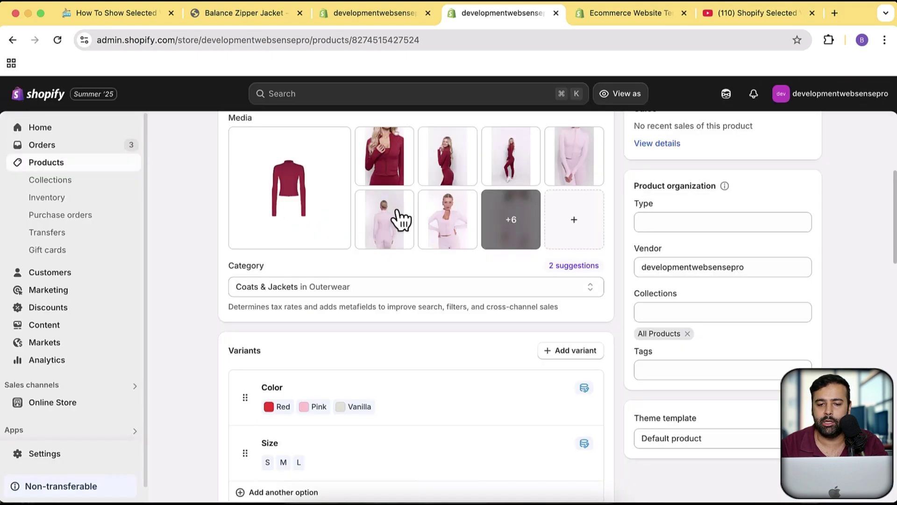
Examine the alt text of images red2 and red3, comparing the descriptive words with the color name at the end.
{"action": "scroll", "coordinate": [605, 302], "scroll_direction": "up", "scroll_amount": 3}
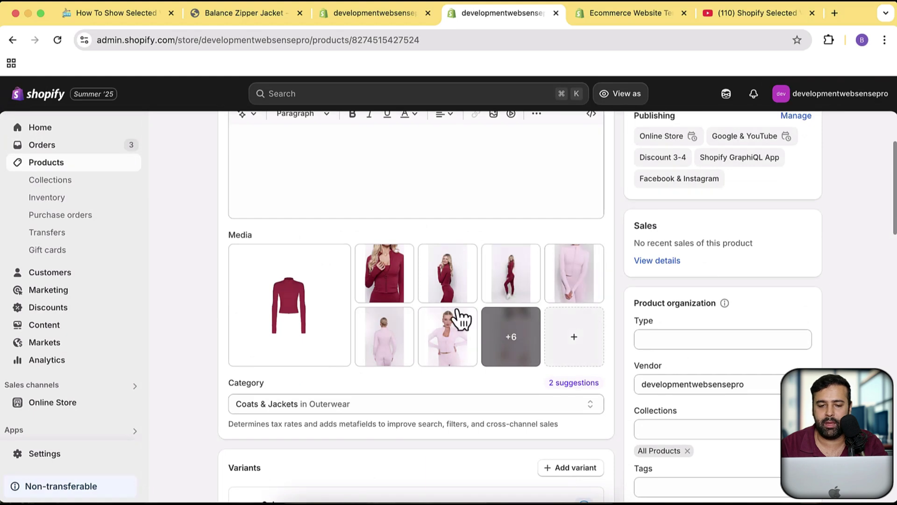
{"action": "left_click", "coordinate": [386, 280]}
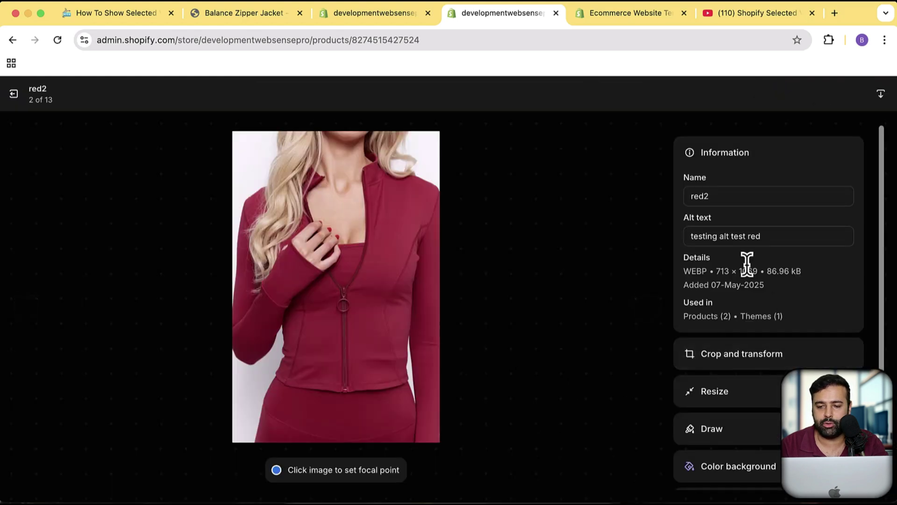
{"action": "left_click", "coordinate": [689, 237]}
{"action": "left_click_drag", "start_coordinate": [689, 237], "coordinate": [747, 237]}
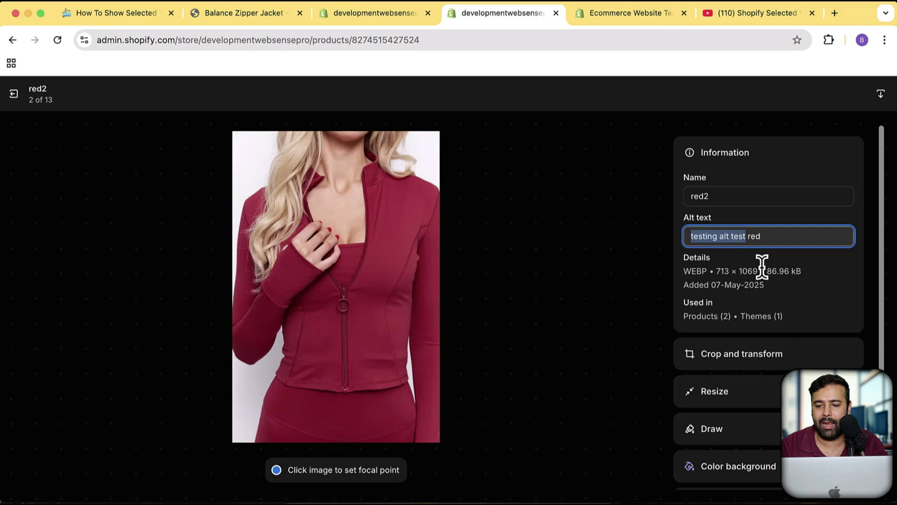
{"action": "double_click", "coordinate": [754, 236]}
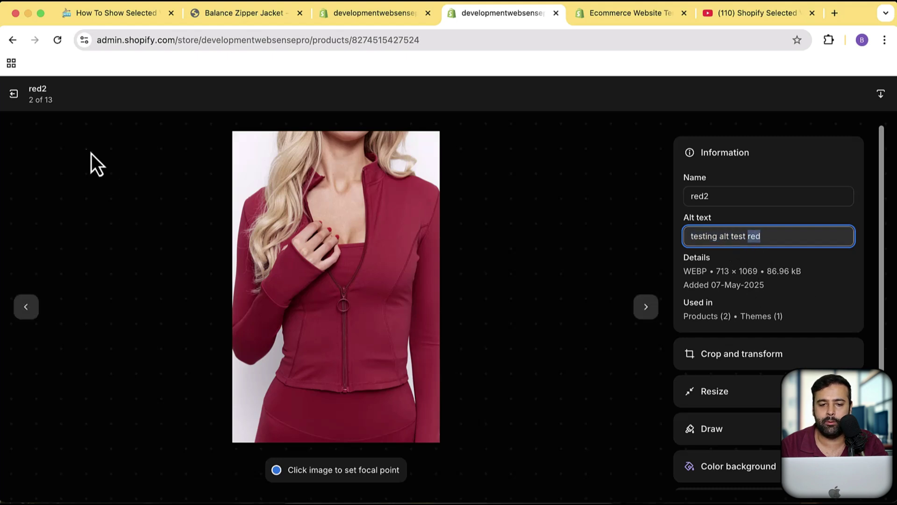
{"action": "left_click", "coordinate": [650, 312]}
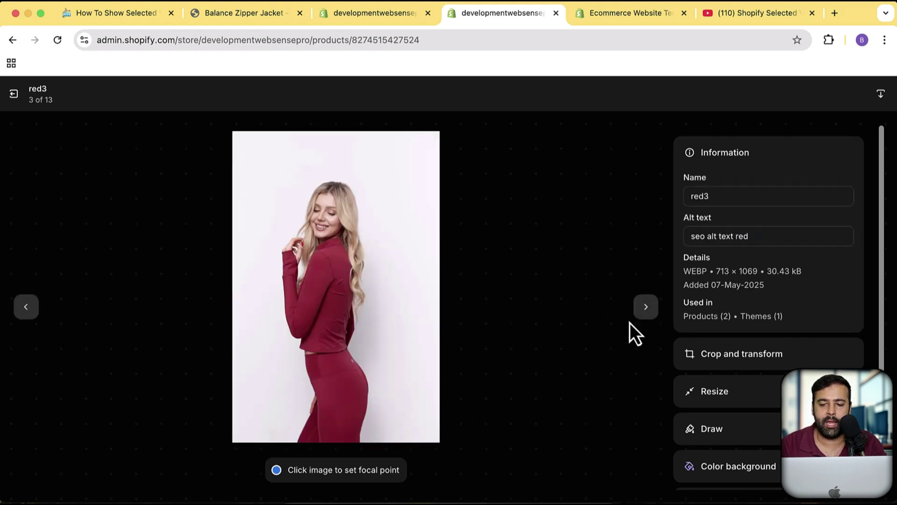
{"action": "left_click_drag", "start_coordinate": [692, 237], "coordinate": [734, 237]}
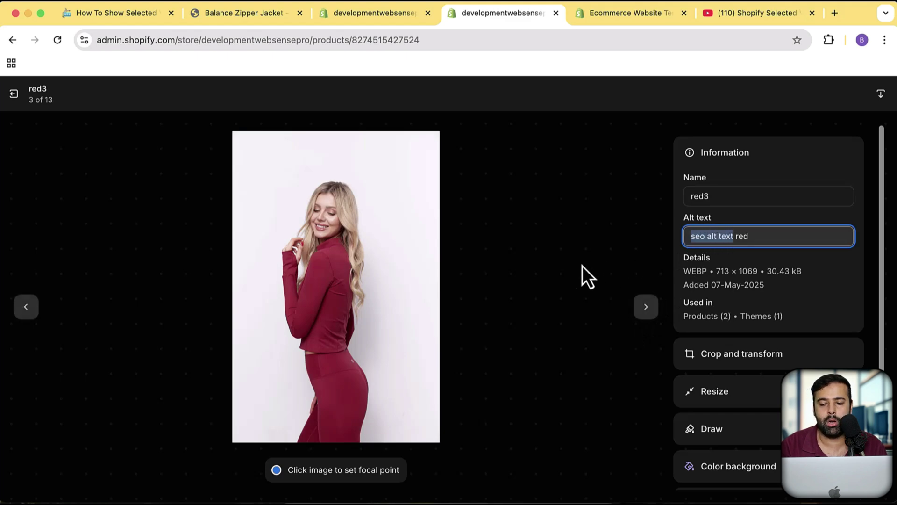
{"action": "double_click", "coordinate": [742, 236]}
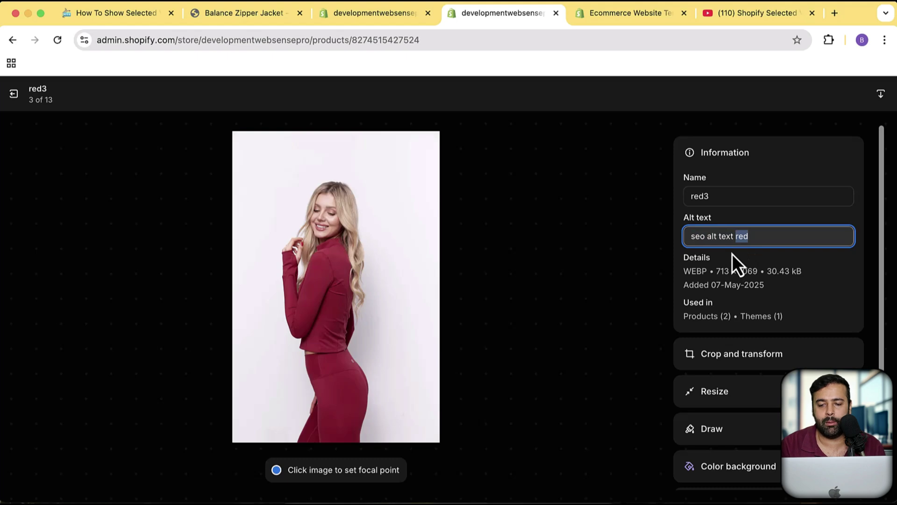
Go through images red4 to pink4 and check the color name at the end of each alt text.
{"action": "left_click", "coordinate": [651, 313]}
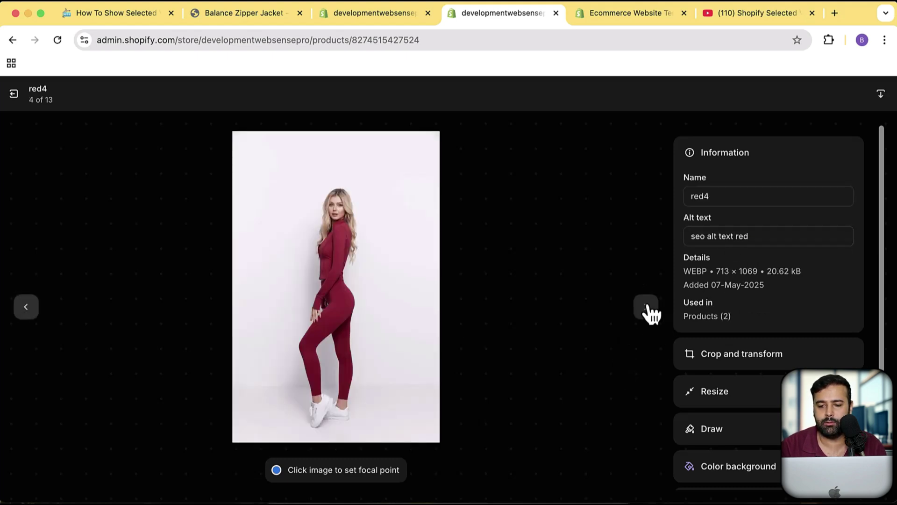
{"action": "left_click", "coordinate": [648, 310]}
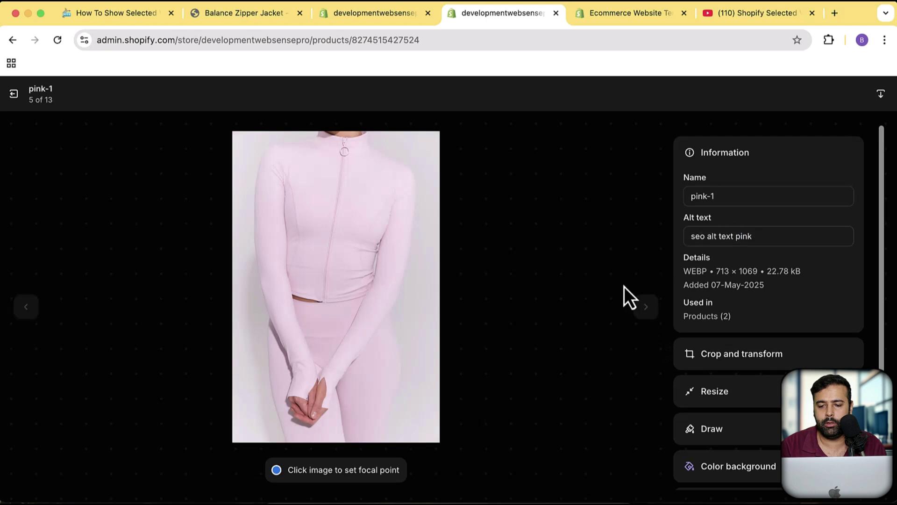
{"action": "left_click", "coordinate": [655, 308]}
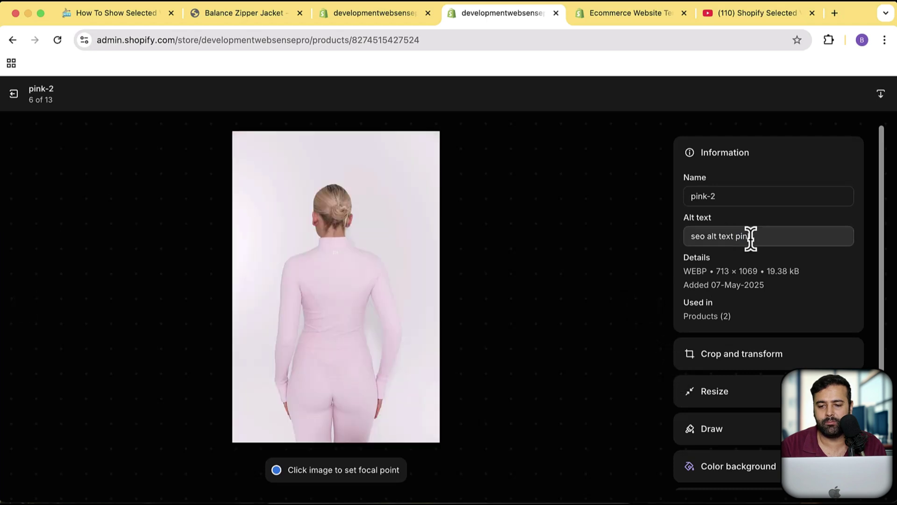
{"action": "left_click", "coordinate": [644, 310]}
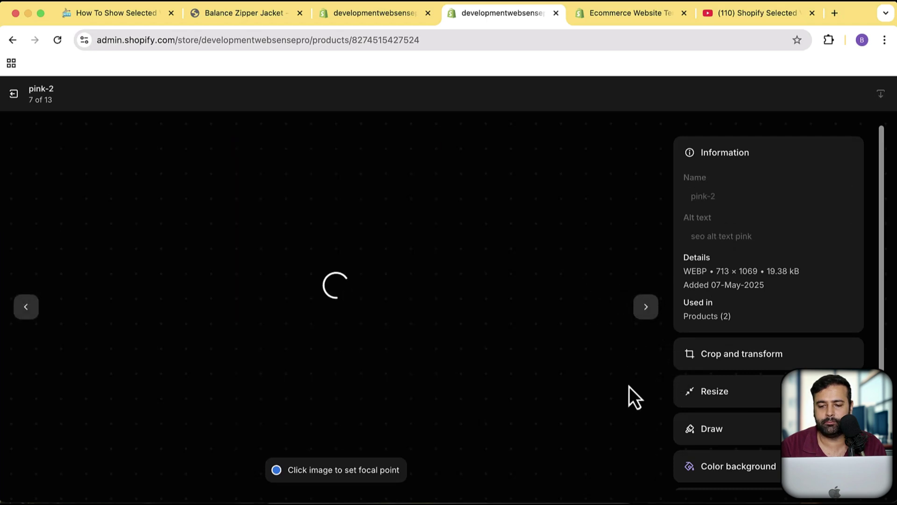
{"action": "left_click", "coordinate": [747, 236]}
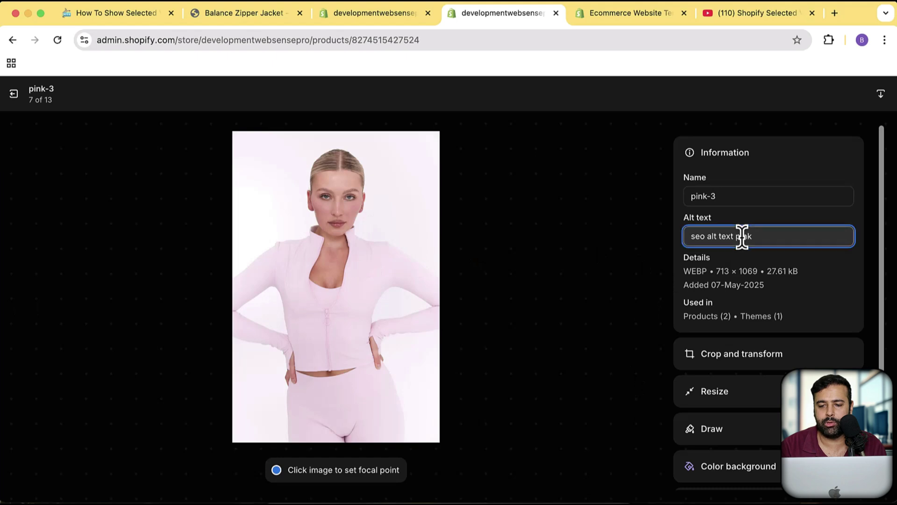
{"action": "left_click", "coordinate": [646, 308]}
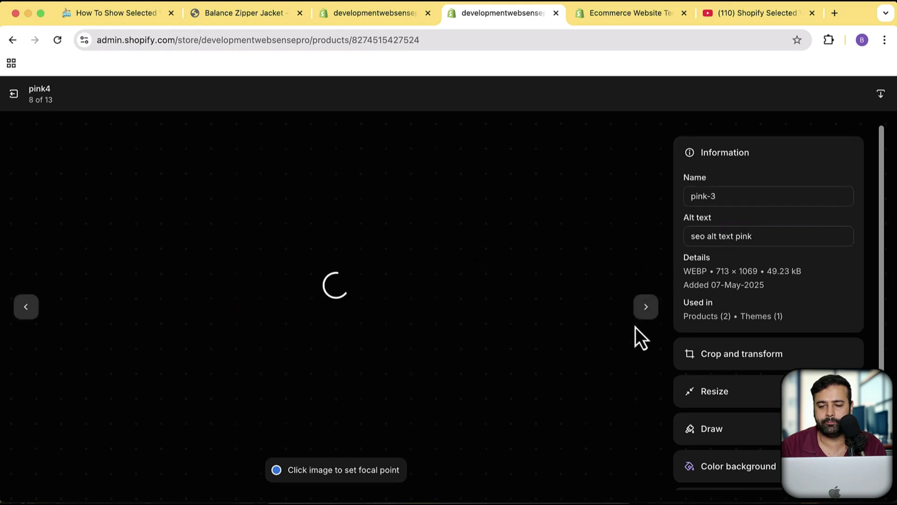
{"action": "double_click", "coordinate": [742, 237]}
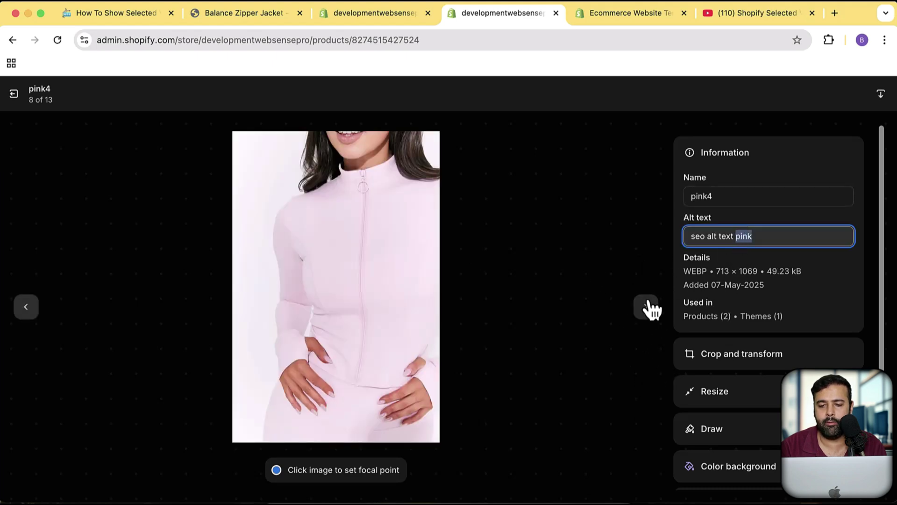
Go through the remaining product images from pink5 to the size chart and check the color names in their alt text.
{"action": "left_click", "coordinate": [646, 307]}
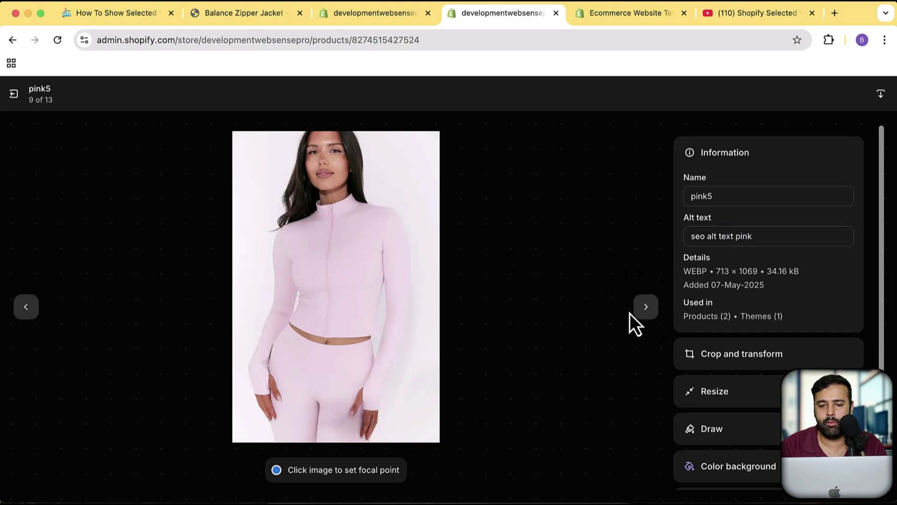
{"action": "left_click", "coordinate": [650, 308]}
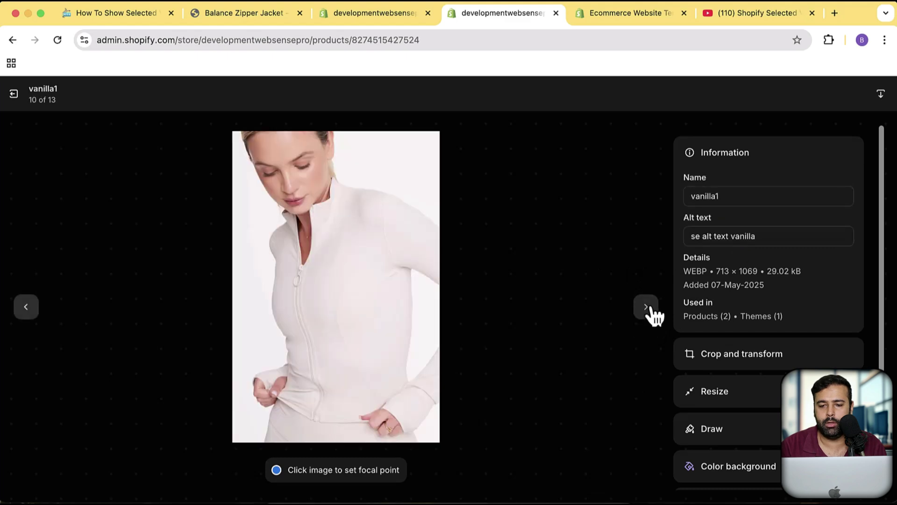
{"action": "left_click", "coordinate": [651, 308]}
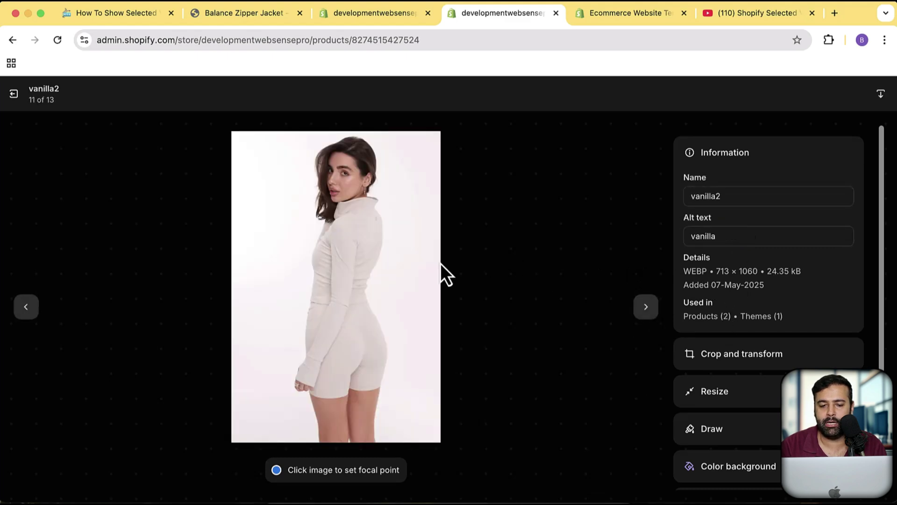
{"action": "double_click", "coordinate": [705, 235]}
{"action": "left_click", "coordinate": [649, 307]}
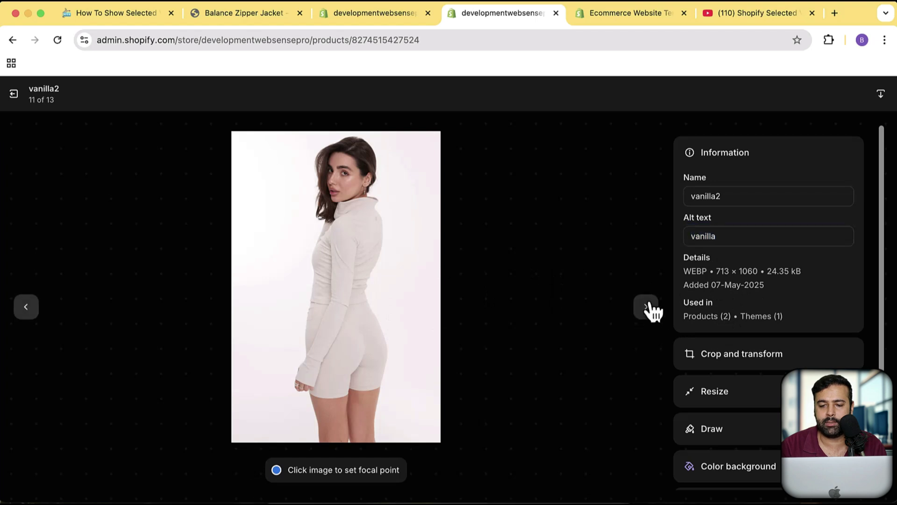
{"action": "left_click", "coordinate": [645, 307]}
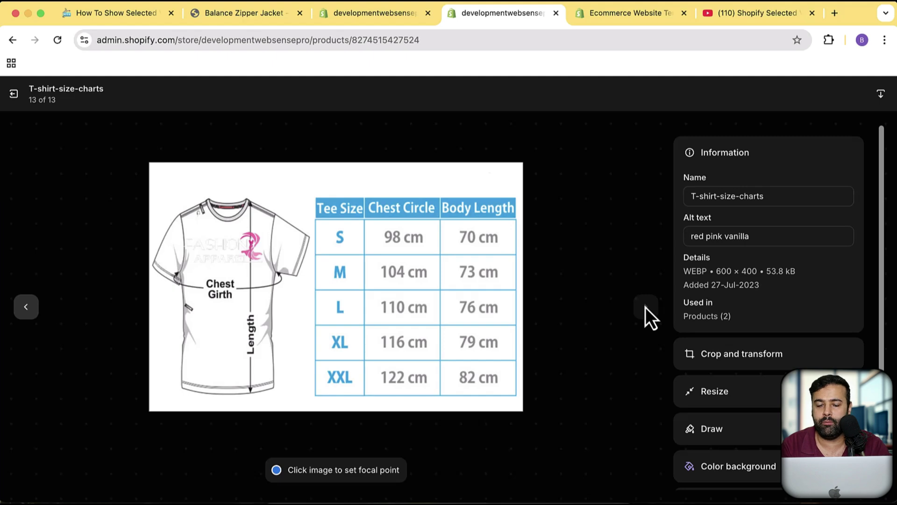
Insert "what ever you want to add" before "red pink vanilla" in the T-shirt-size-charts alt text, save it, and return to the product editor.
{"action": "left_click_drag", "start_coordinate": [753, 235], "coordinate": [656, 242]}
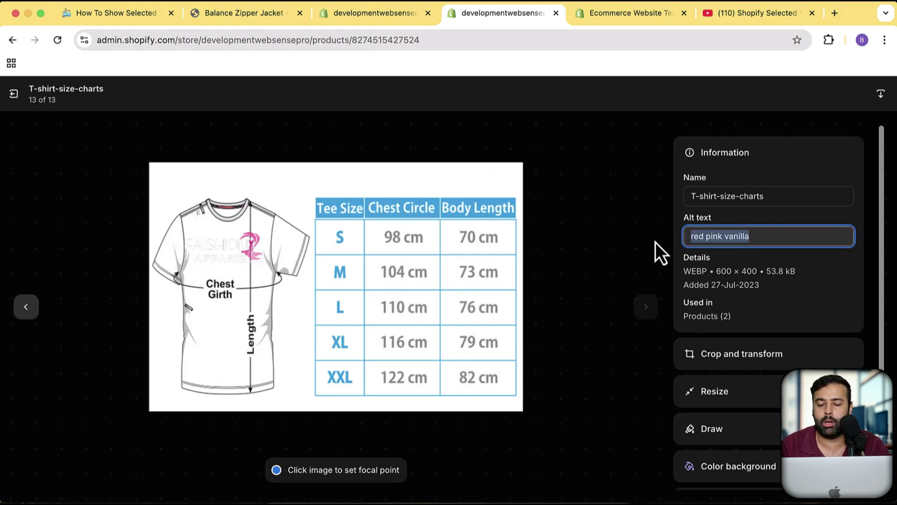
{"action": "double_click", "coordinate": [708, 236]}
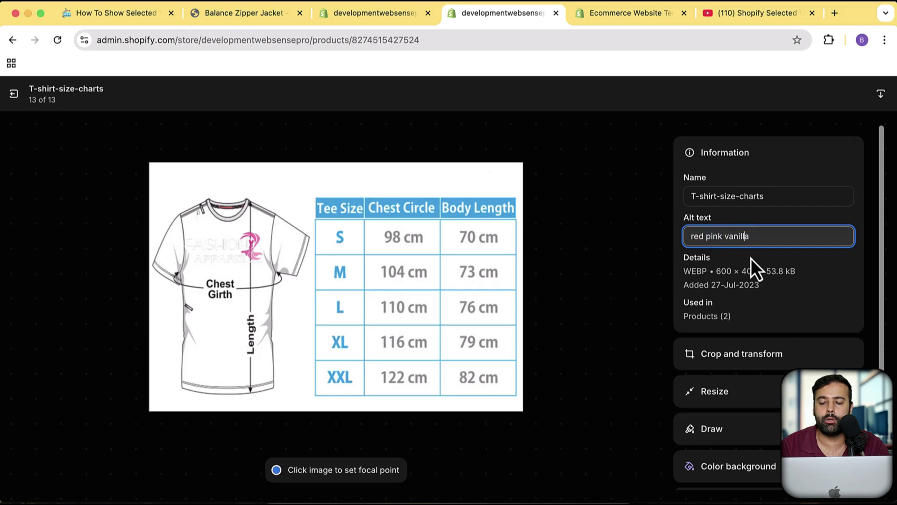
{"action": "left_click_drag", "start_coordinate": [759, 242], "coordinate": [687, 239]}
{"action": "left_click_drag", "start_coordinate": [773, 238], "coordinate": [684, 236]}
{"action": "left_click", "coordinate": [685, 236]}
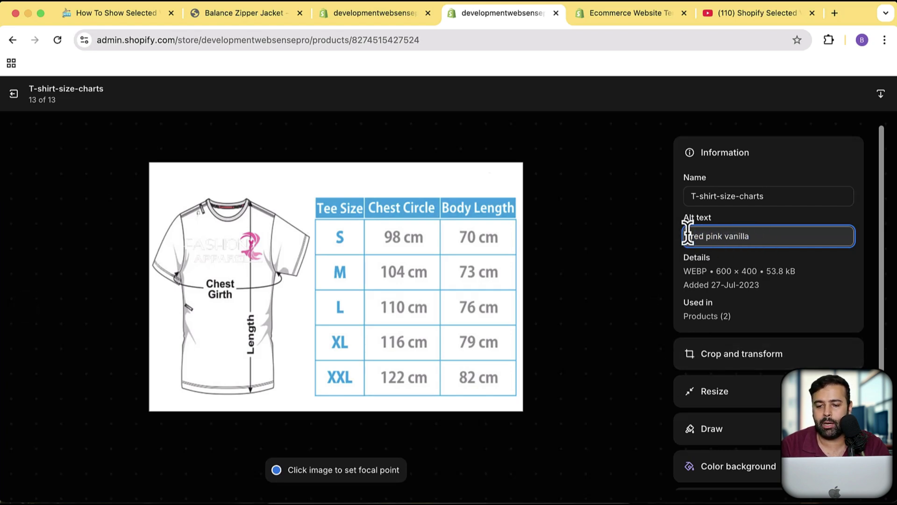
{"action": "type", "text": "what ever y"}
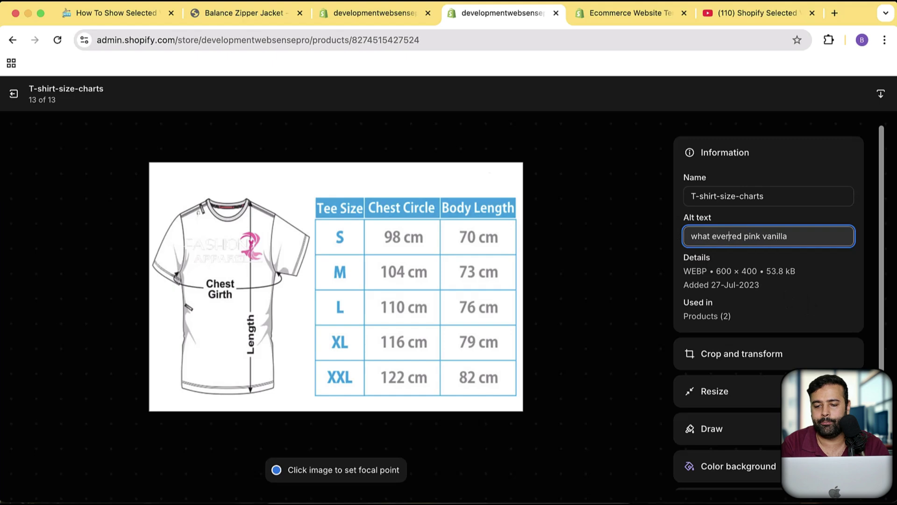
{"action": "type", "text": "ou want to add"}
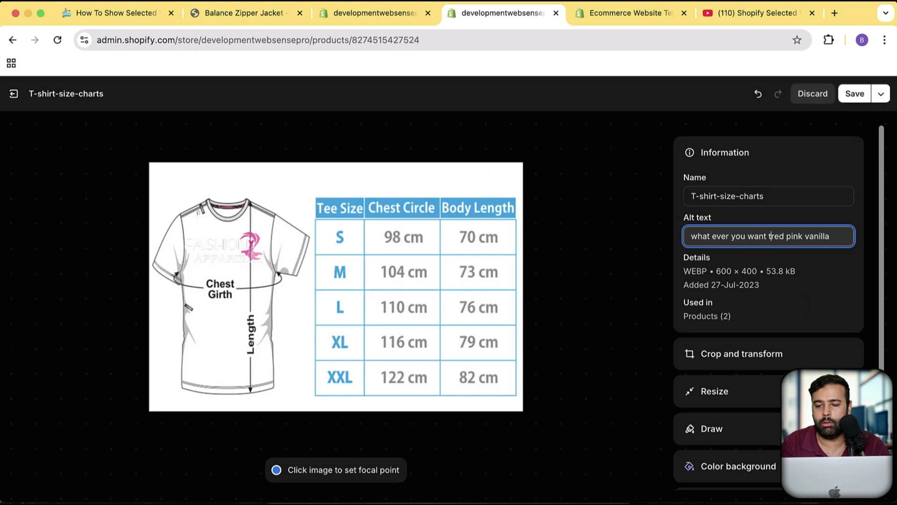
{"action": "left_click", "coordinate": [844, 99]}
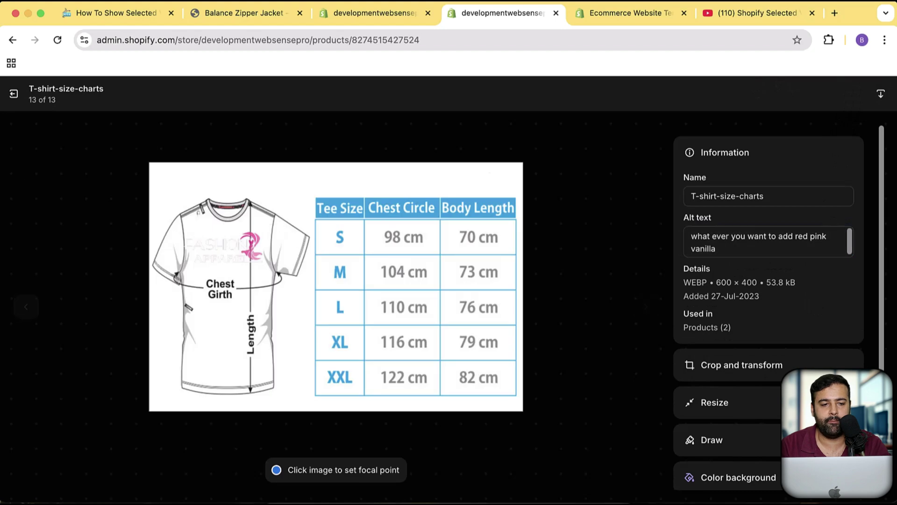
{"action": "left_click", "coordinate": [10, 95]}
Open a preview of the Balance Zipper Jacket (Copy) product and close the older product page and admin tabs.
{"action": "scroll", "coordinate": [611, 302], "scroll_direction": "up", "scroll_amount": 3}
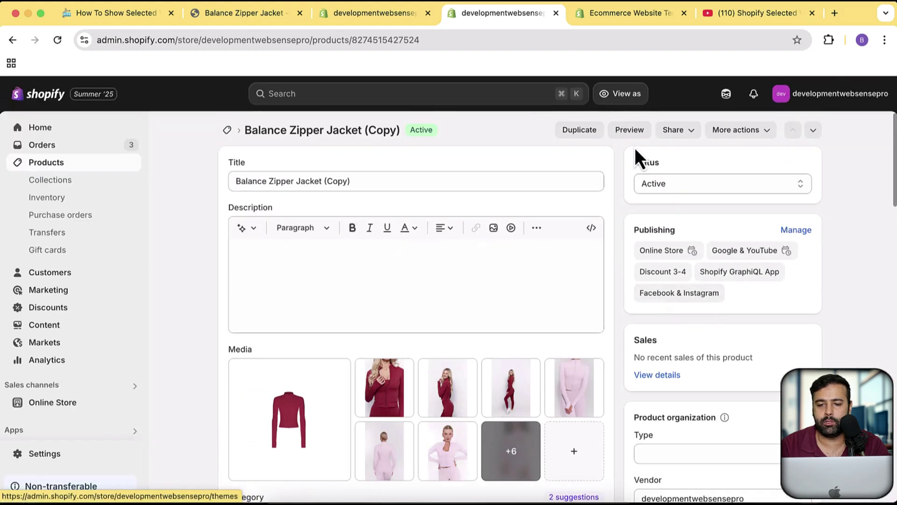
{"action": "left_click", "coordinate": [634, 131]}
{"action": "left_click_drag", "start_coordinate": [554, 13], "coordinate": [338, 23]}
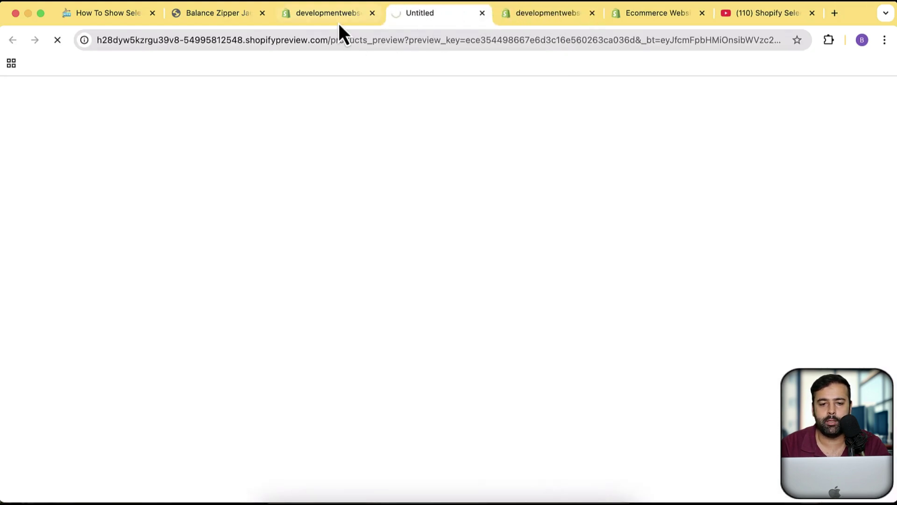
{"action": "left_click", "coordinate": [339, 23]}
{"action": "left_click_drag", "start_coordinate": [403, 14], "coordinate": [324, 52]}
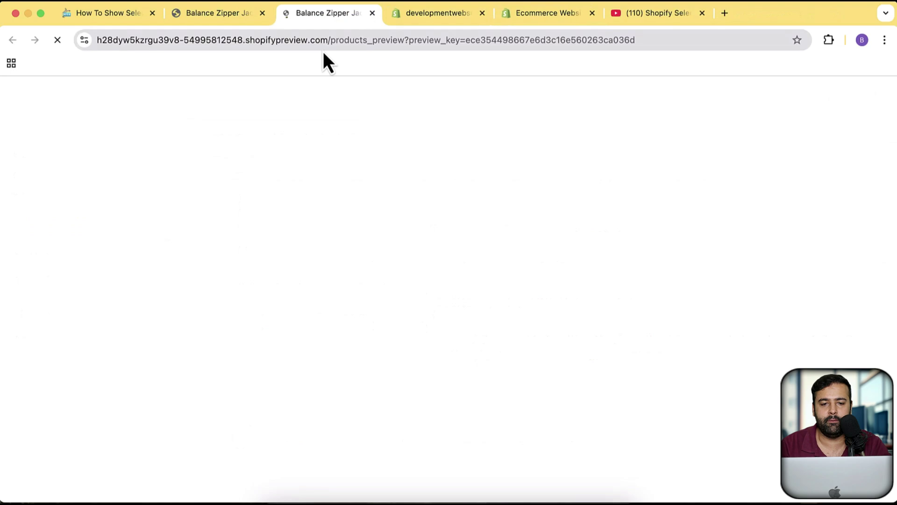
{"action": "left_click", "coordinate": [234, 20]}
{"action": "left_click", "coordinate": [262, 14]}
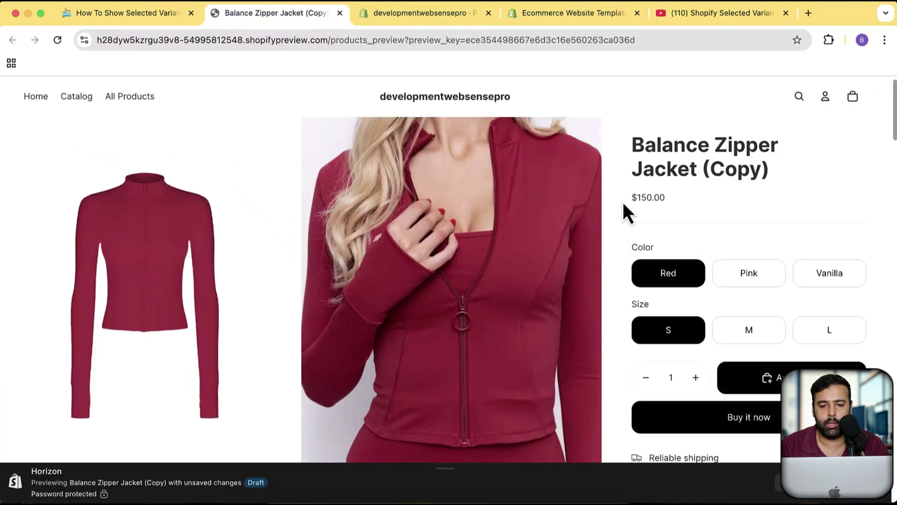
Examine the red variant's gallery down to the shared size chart, view the chart enlarged, and close the enlarged view.
{"action": "scroll", "coordinate": [626, 212], "scroll_direction": "down", "scroll_amount": 10}
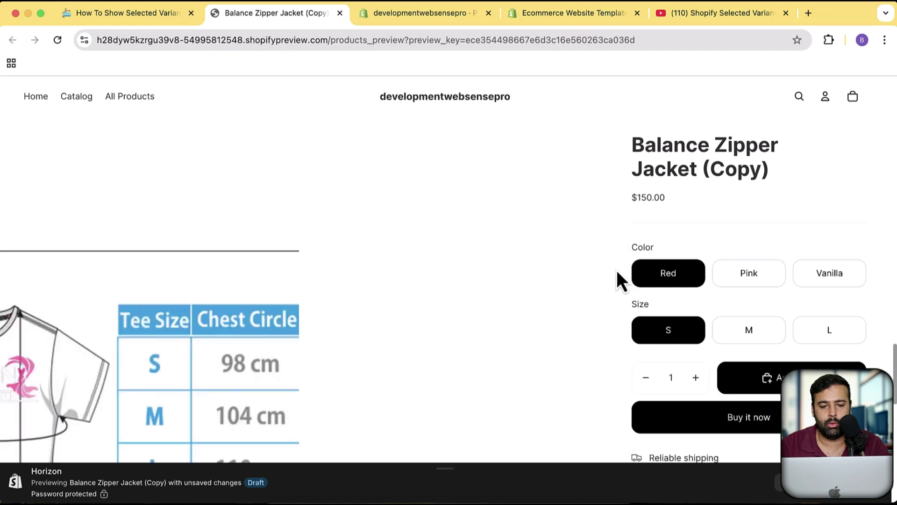
{"action": "scroll", "coordinate": [608, 275], "scroll_direction": "down", "scroll_amount": 3}
{"action": "scroll", "coordinate": [243, 276], "scroll_direction": "down", "scroll_amount": 4}
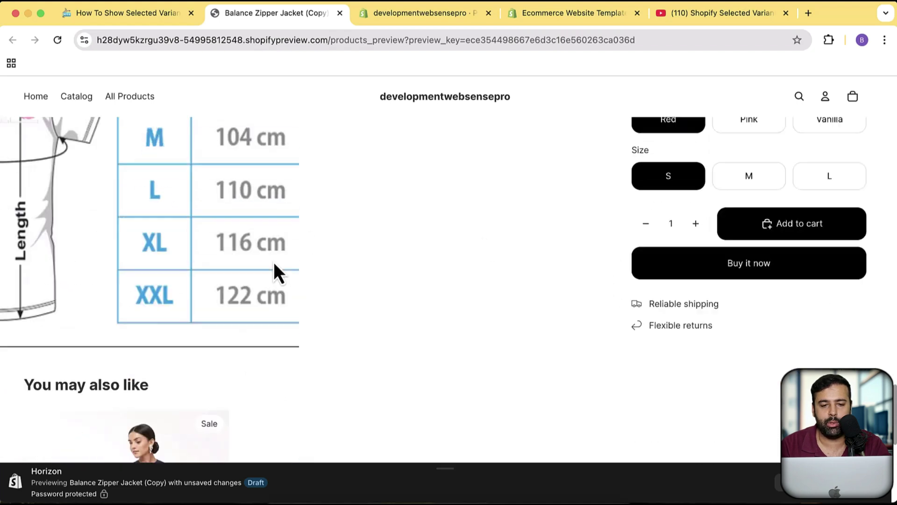
{"action": "scroll", "coordinate": [271, 225], "scroll_direction": "up", "scroll_amount": 5}
{"action": "scroll", "coordinate": [327, 234], "scroll_direction": "down", "scroll_amount": 5}
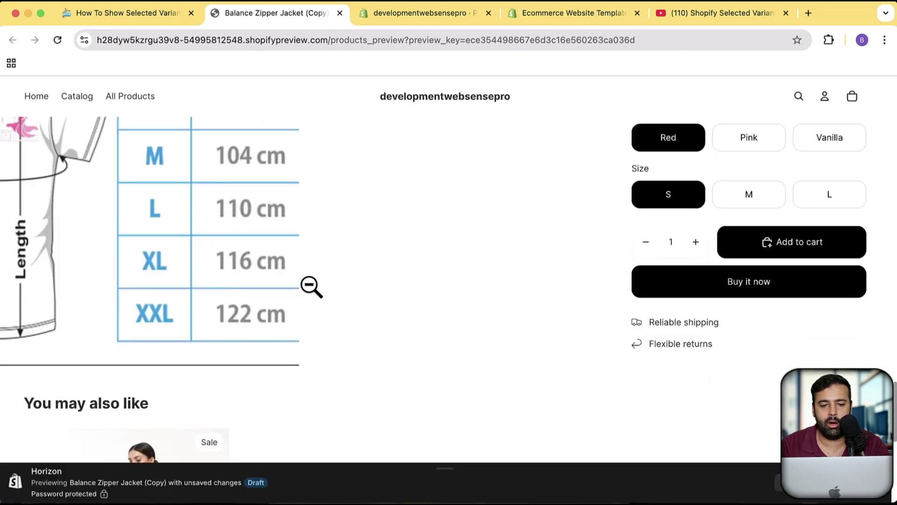
{"action": "left_click", "coordinate": [310, 286]}
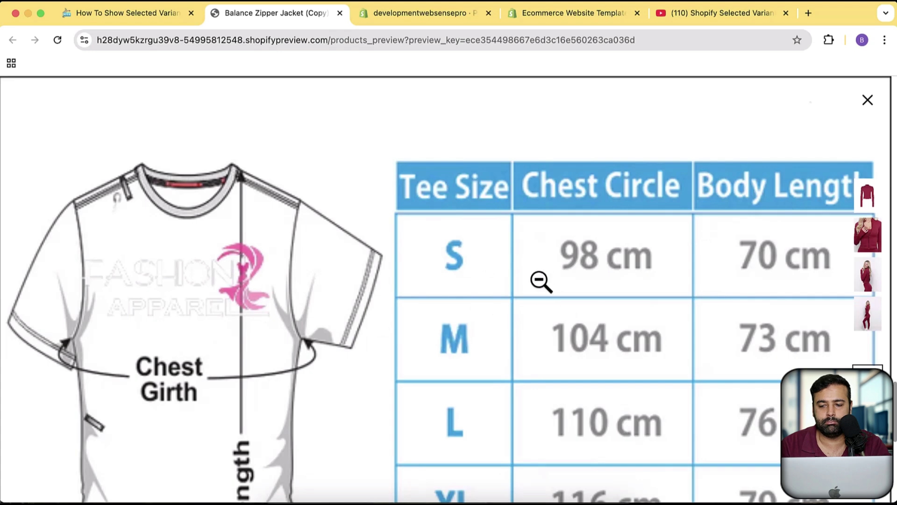
{"action": "left_click", "coordinate": [661, 187]}
{"action": "left_click", "coordinate": [868, 100]}
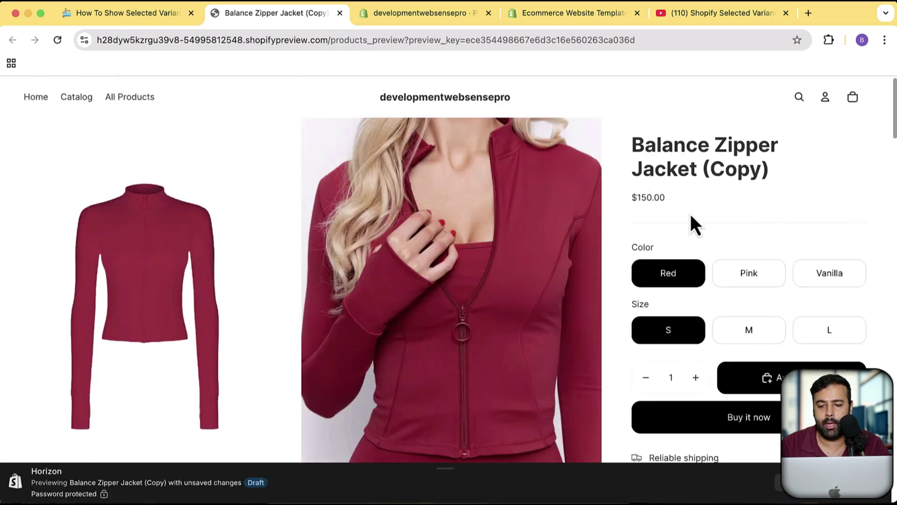
Switch the previewed product's color to Pink and to Vanilla, checking which gallery images appear for each.
{"action": "left_click", "coordinate": [757, 276]}
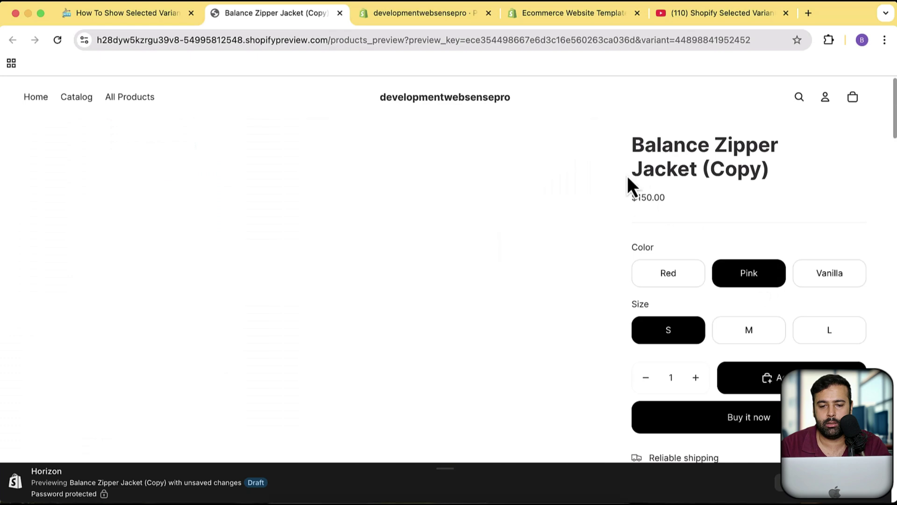
{"action": "scroll", "coordinate": [631, 196], "scroll_direction": "down", "scroll_amount": 3}
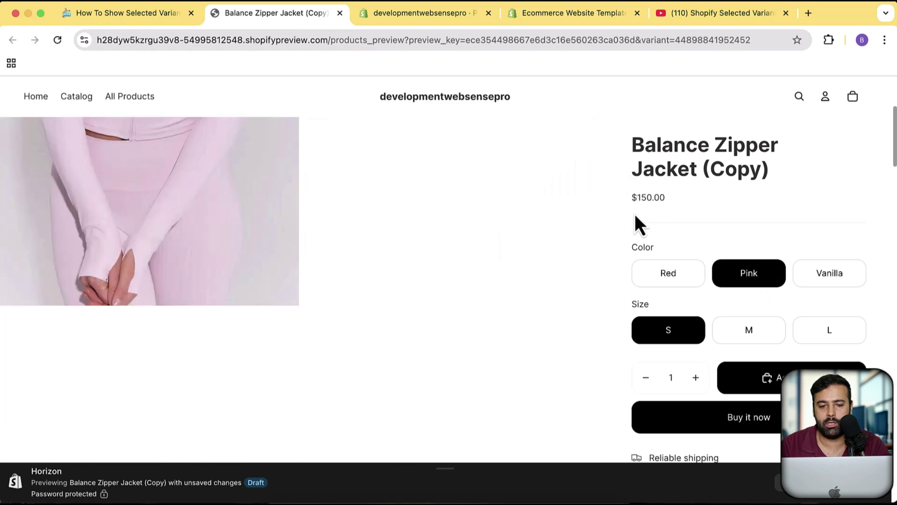
{"action": "scroll", "coordinate": [635, 214], "scroll_direction": "up", "scroll_amount": 3}
{"action": "left_click", "coordinate": [831, 283]}
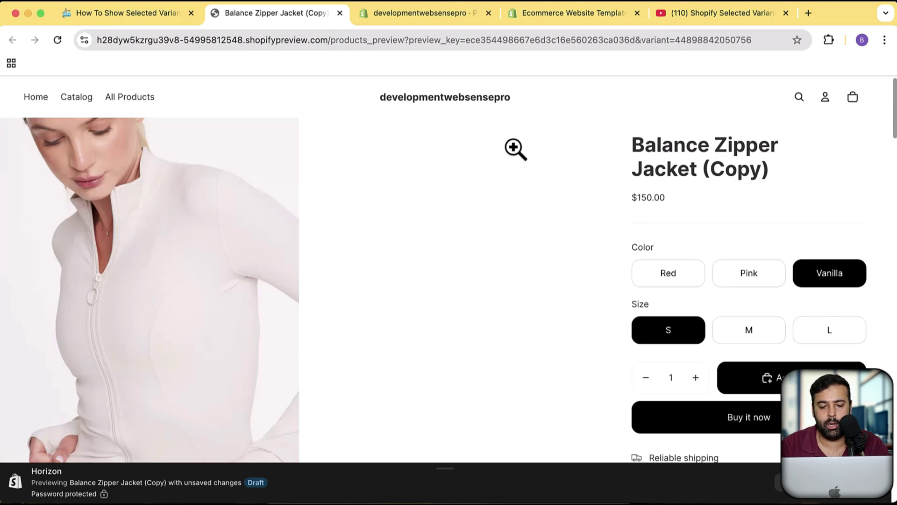
Return to the Shopify admin, open the Horizon theme editor on the default product template, and open its Product media settings.
{"action": "left_click", "coordinate": [455, 14]}
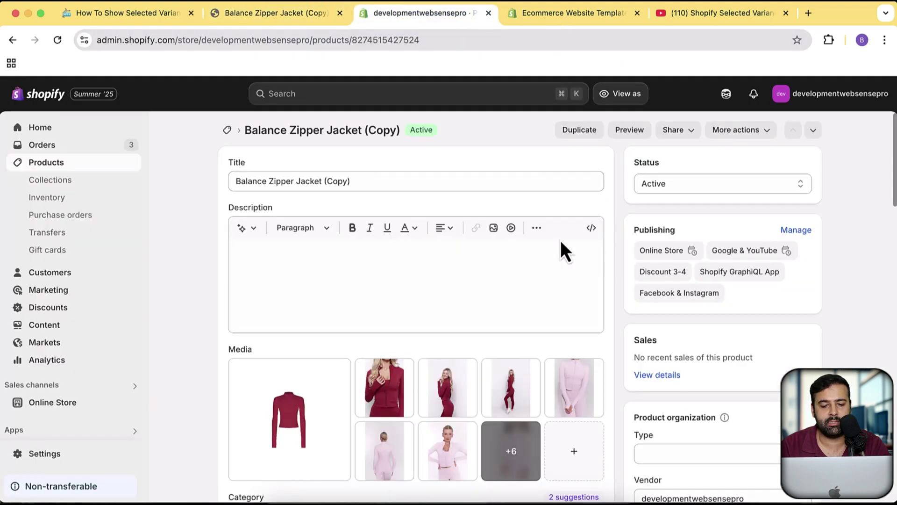
{"action": "scroll", "coordinate": [155, 397], "scroll_direction": "down", "scroll_amount": 2}
{"action": "left_click", "coordinate": [64, 404]}
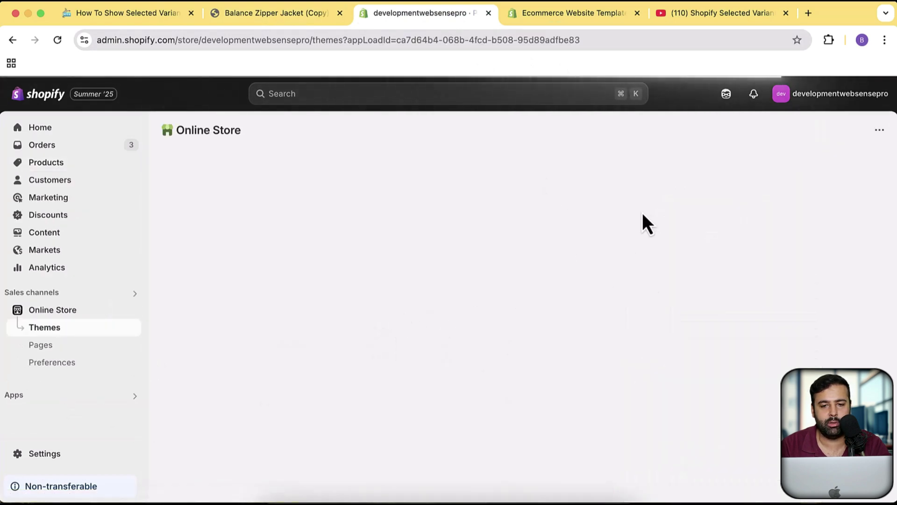
{"action": "scroll", "coordinate": [841, 276], "scroll_direction": "down", "scroll_amount": 4}
{"action": "left_click", "coordinate": [772, 340]}
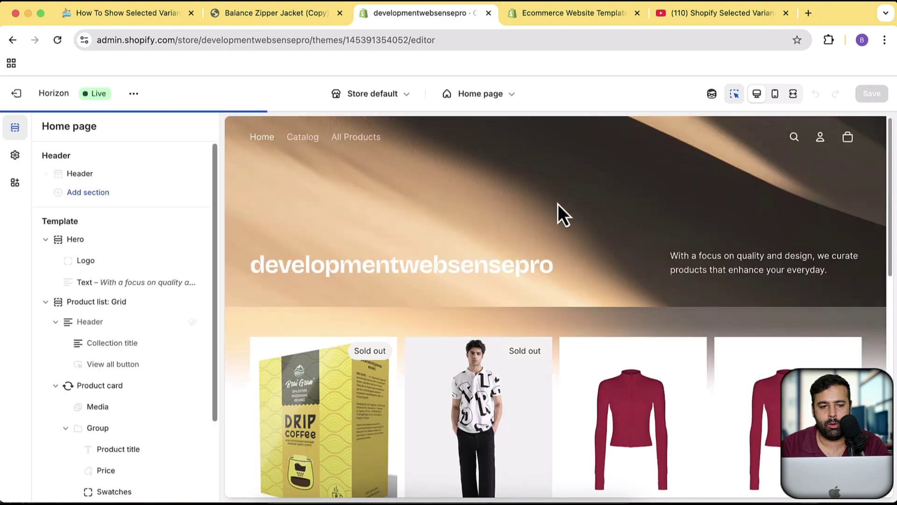
{"action": "left_click", "coordinate": [504, 97]}
{"action": "left_click", "coordinate": [480, 167]}
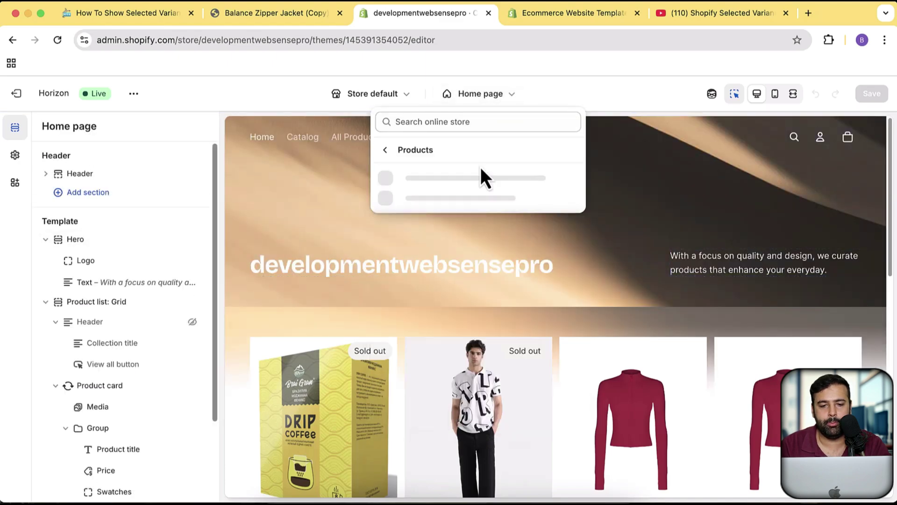
{"action": "left_click", "coordinate": [478, 194]}
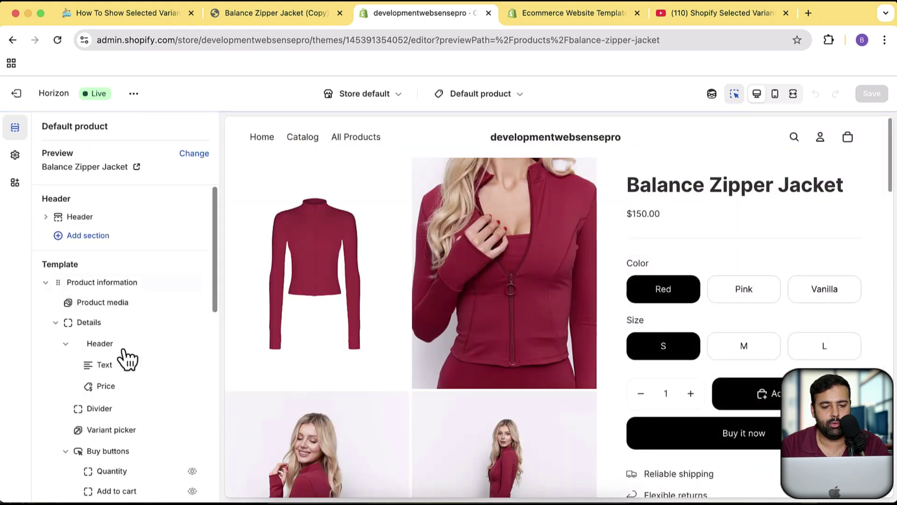
{"action": "left_click", "coordinate": [132, 309]}
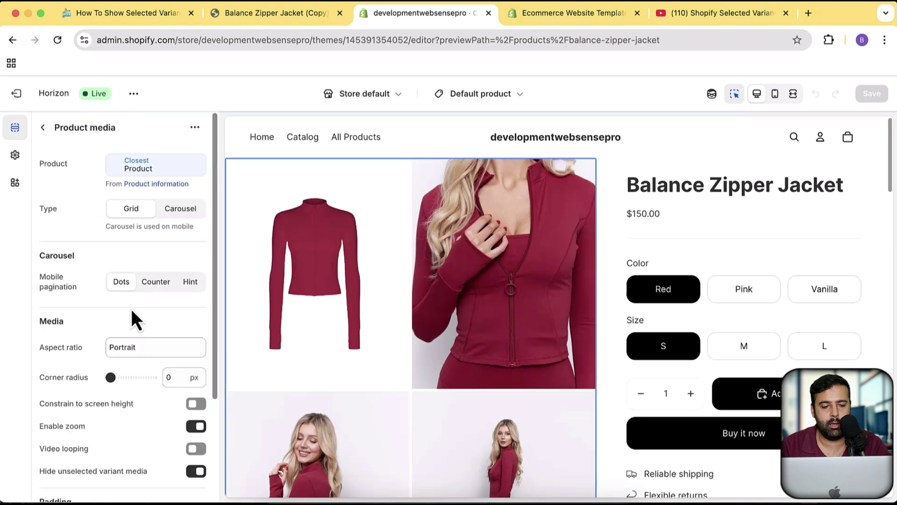
Try the Carousel type for the product media and look over its carousel and media settings.
{"action": "left_click", "coordinate": [181, 216]}
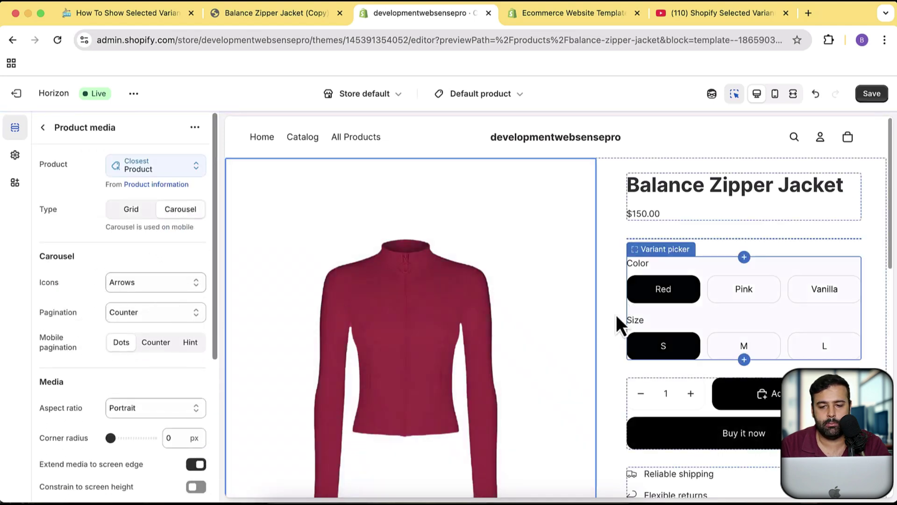
{"action": "scroll", "coordinate": [612, 322], "scroll_direction": "down", "scroll_amount": 2}
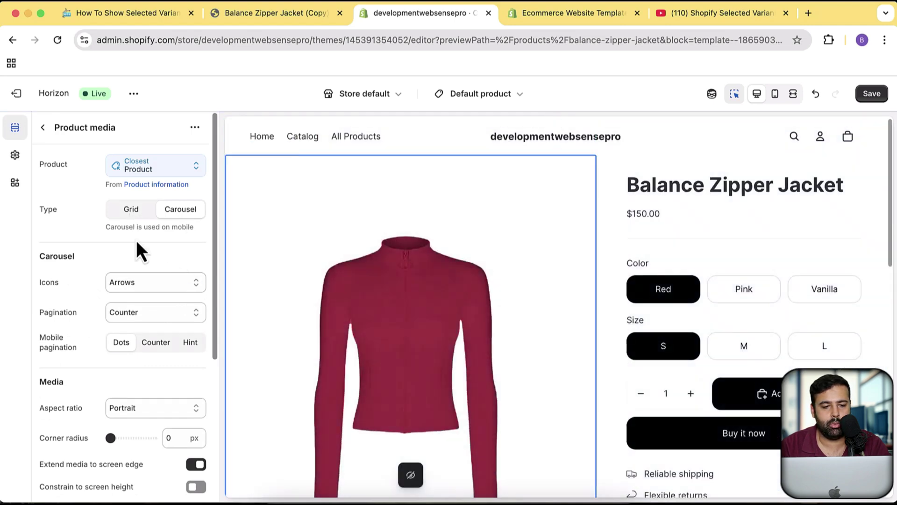
{"action": "scroll", "coordinate": [68, 283], "scroll_direction": "down", "scroll_amount": 5}
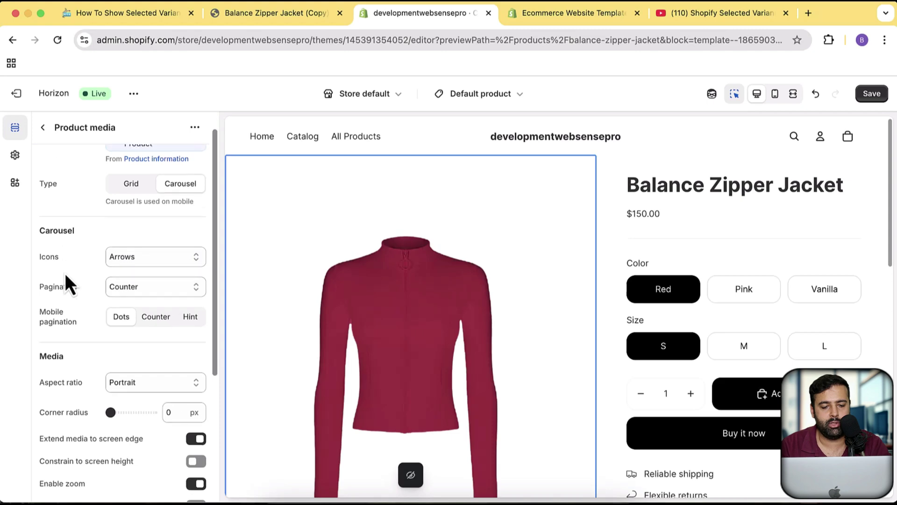
{"action": "scroll", "coordinate": [74, 283], "scroll_direction": "up", "scroll_amount": 5}
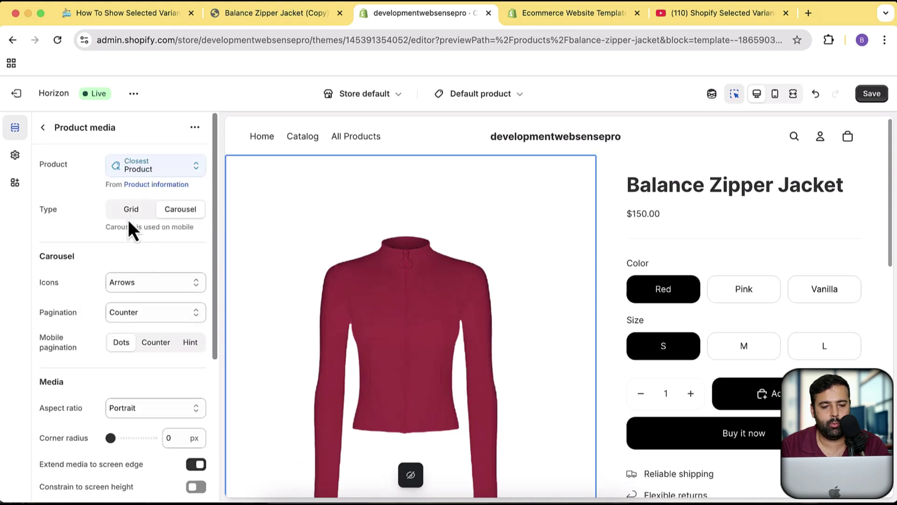
Set the product media type to Grid with 1 column.
{"action": "left_click", "coordinate": [130, 214]}
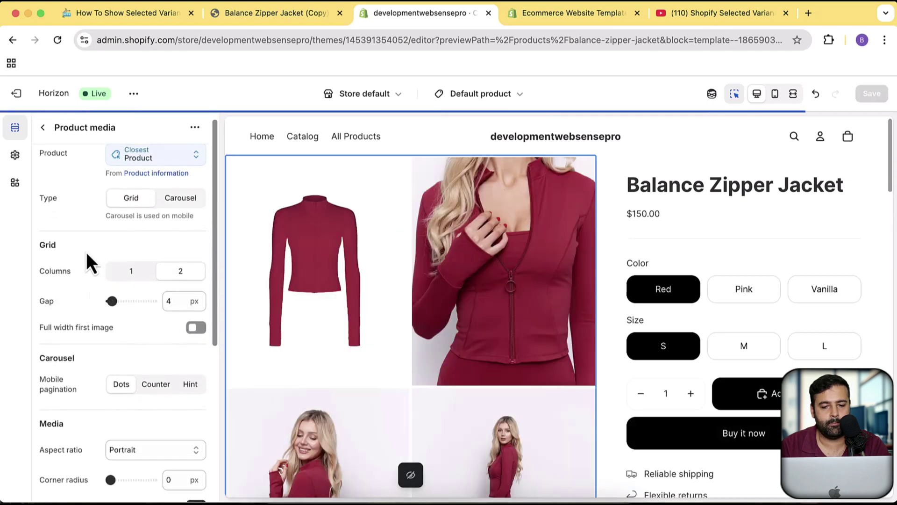
{"action": "scroll", "coordinate": [87, 254], "scroll_direction": "down", "scroll_amount": 1}
{"action": "left_click", "coordinate": [132, 263]}
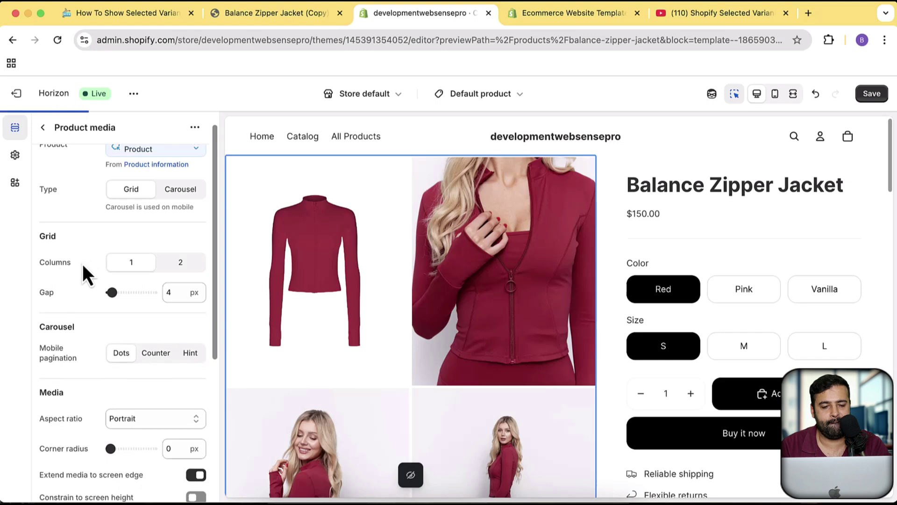
Look over the grid and media settings, and switch the product media type to Carousel.
{"action": "scroll", "coordinate": [91, 240], "scroll_direction": "down", "scroll_amount": 5}
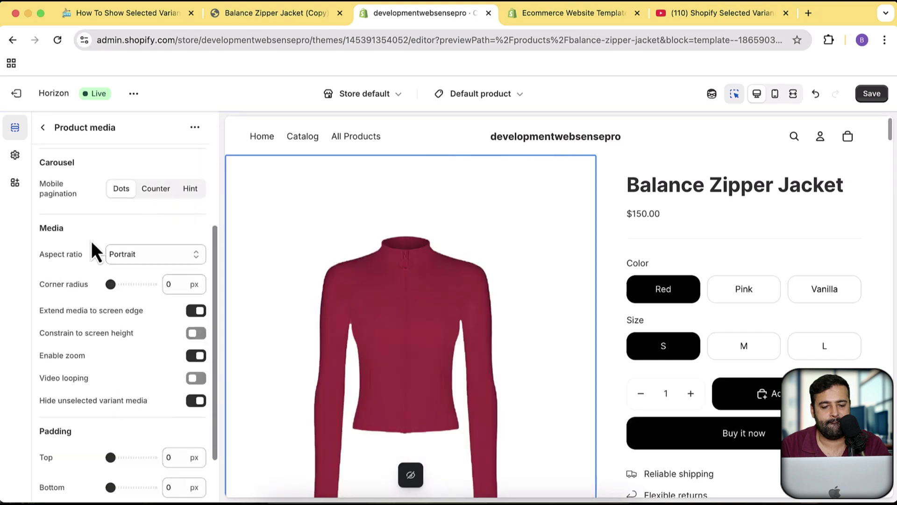
{"action": "scroll", "coordinate": [159, 223], "scroll_direction": "up", "scroll_amount": 6}
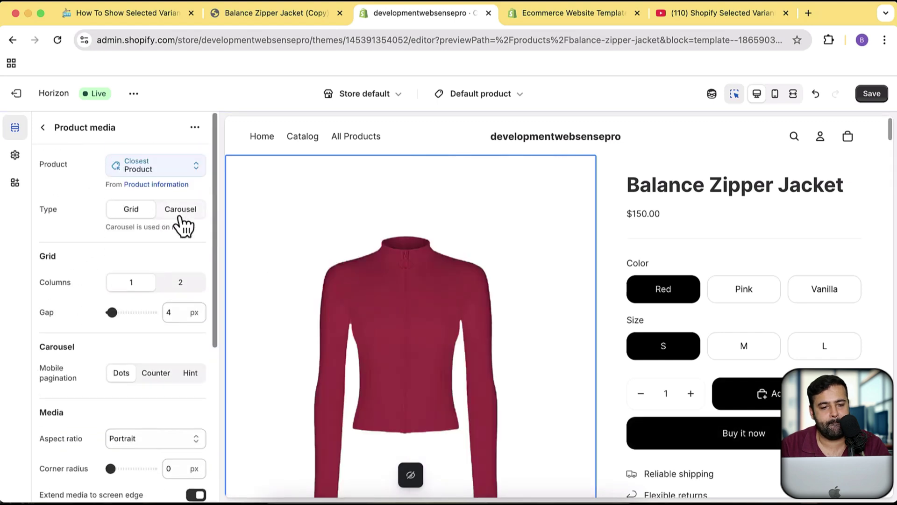
{"action": "left_click", "coordinate": [180, 214]}
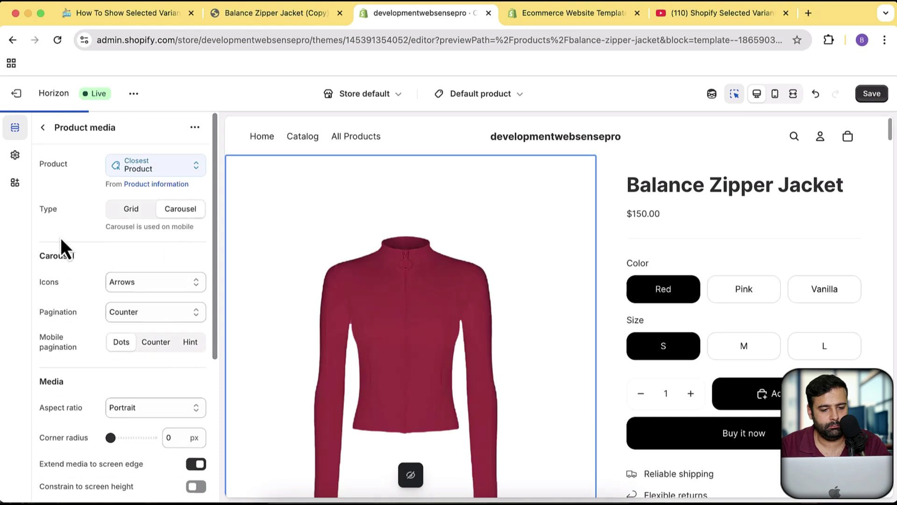
Set the carousel's desktop pagination to Thumbnails and save the template.
{"action": "scroll", "coordinate": [98, 266], "scroll_direction": "down", "scroll_amount": 1}
{"action": "left_click", "coordinate": [139, 296]}
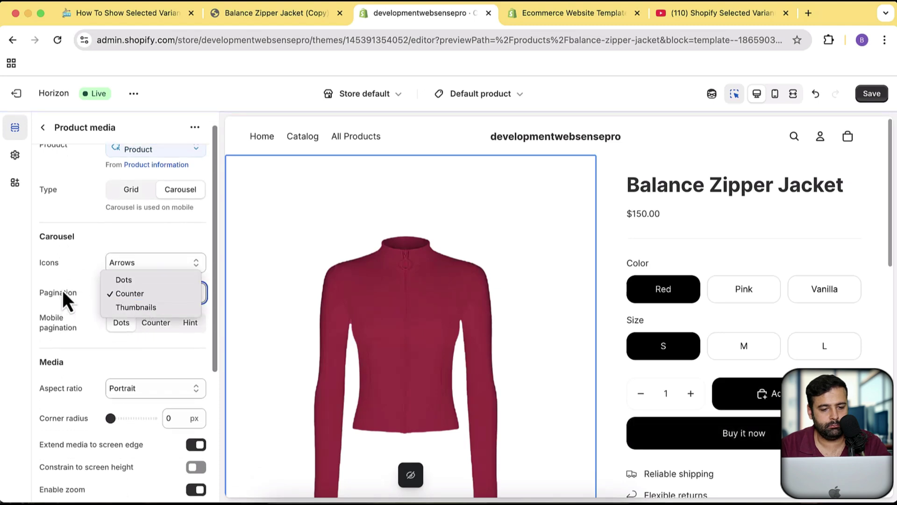
{"action": "left_click", "coordinate": [120, 307]}
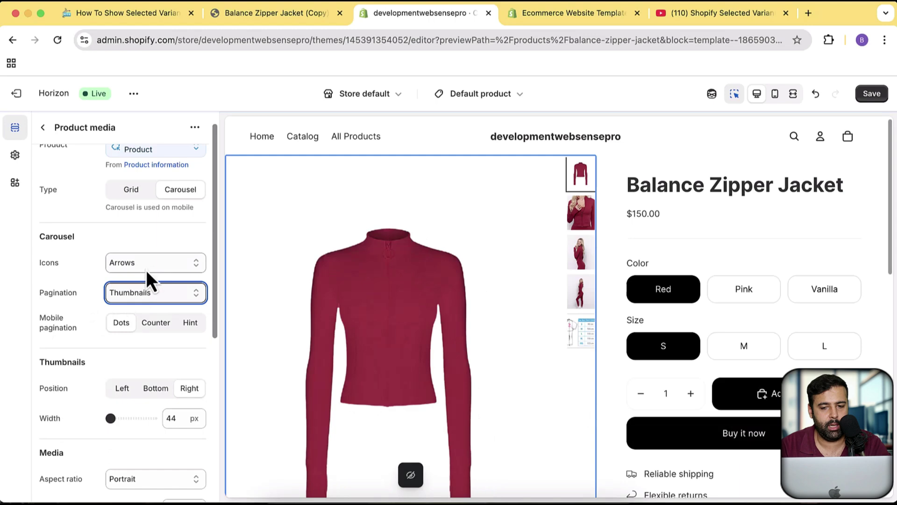
{"action": "left_click", "coordinate": [152, 298]}
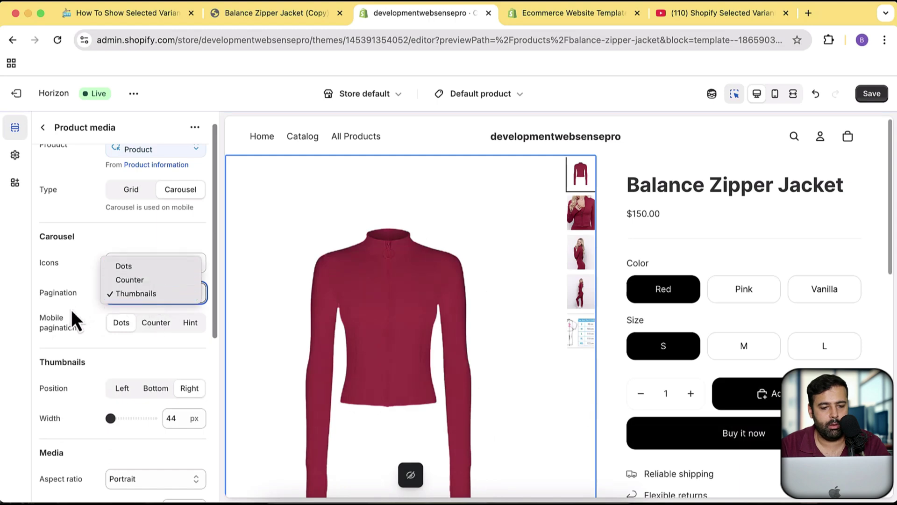
{"action": "left_click", "coordinate": [122, 293]}
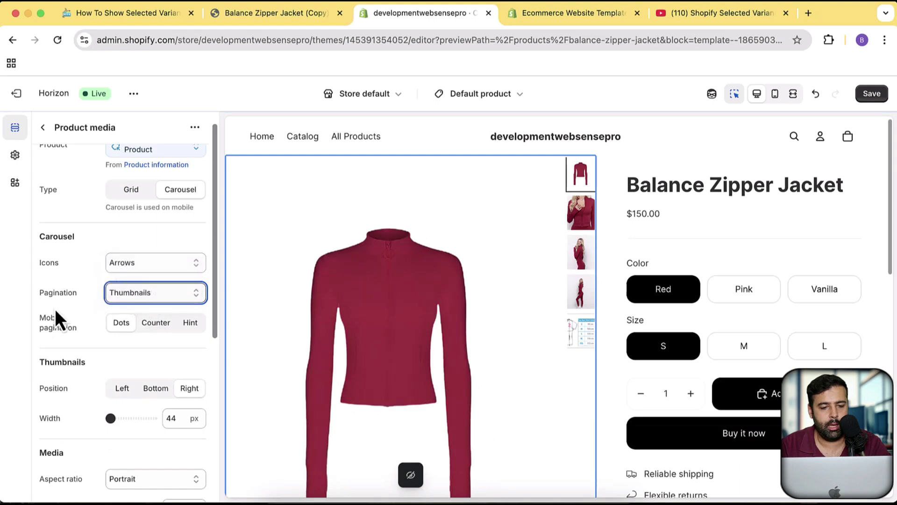
{"action": "left_click", "coordinate": [871, 95]}
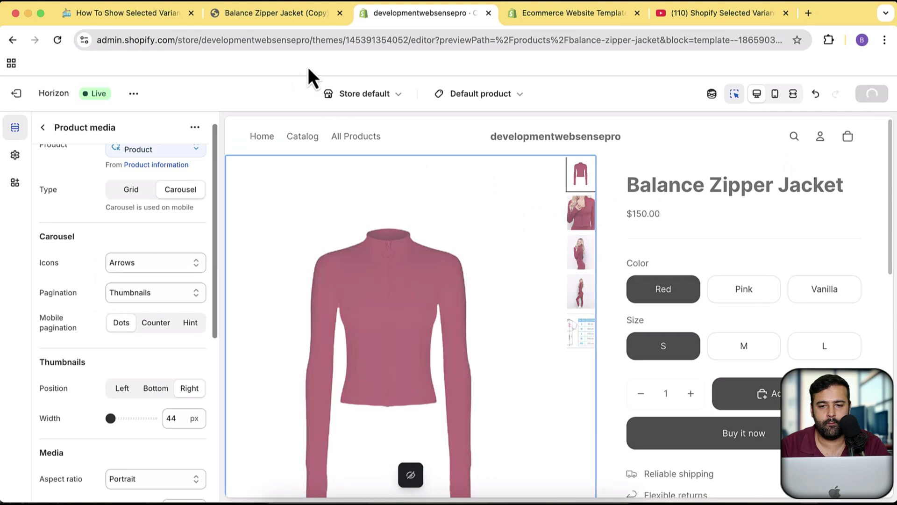
Reload the Balance Zipper Jacket (Copy) preview and step through the thumbnails of the Vanilla variant to check its carousel images.
{"action": "left_click", "coordinate": [283, 14]}
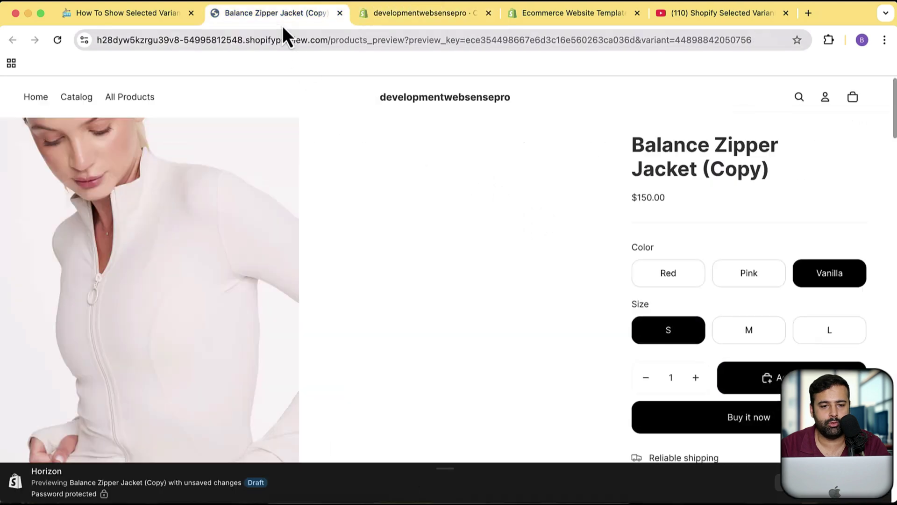
{"action": "left_click", "coordinate": [58, 40]}
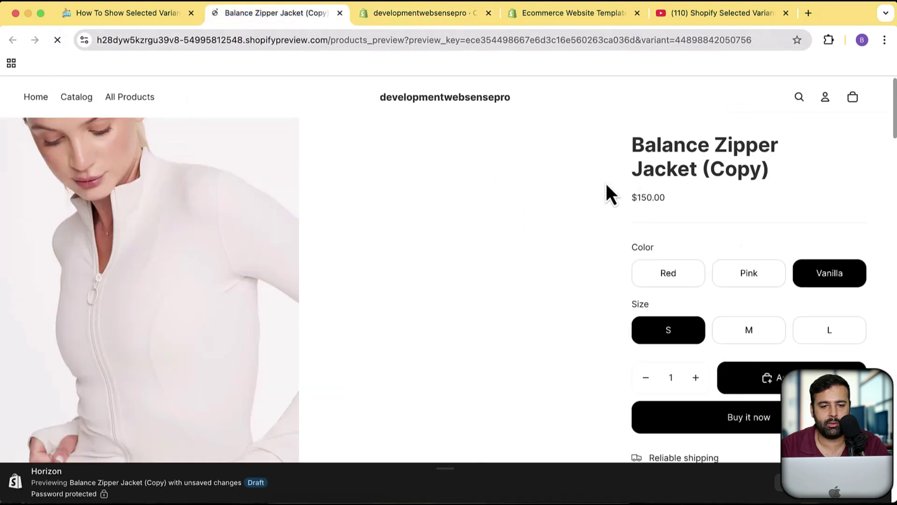
{"action": "scroll", "coordinate": [614, 224], "scroll_direction": "down", "scroll_amount": 3}
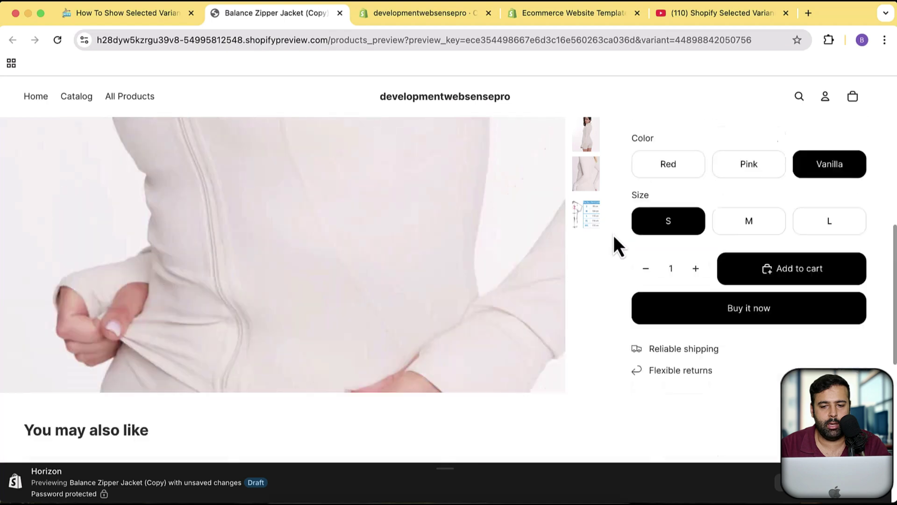
{"action": "scroll", "coordinate": [614, 210], "scroll_direction": "up", "scroll_amount": 3}
{"action": "left_click", "coordinate": [594, 189]}
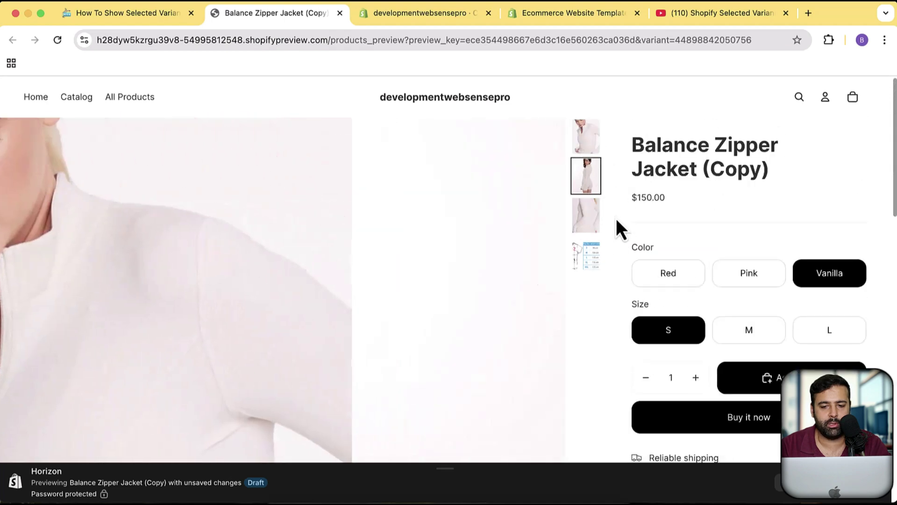
{"action": "left_click", "coordinate": [598, 218]}
{"action": "left_click", "coordinate": [596, 255]}
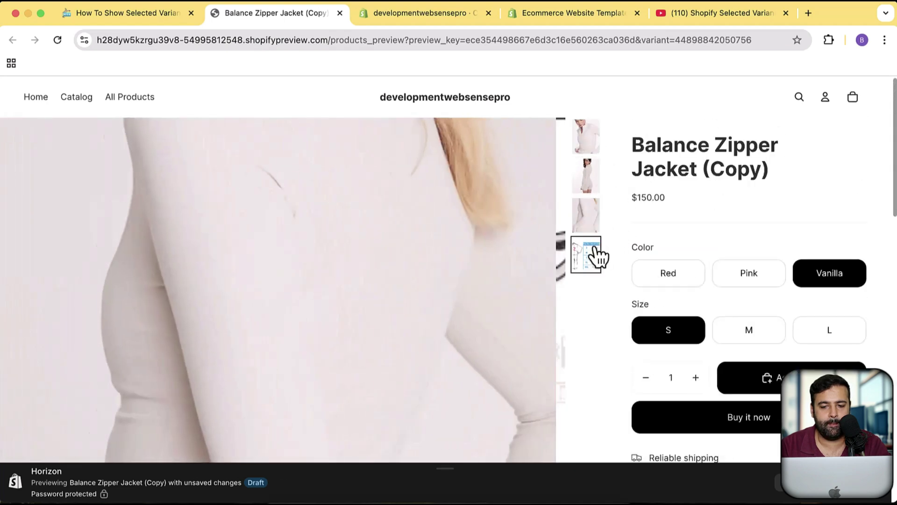
{"action": "left_click", "coordinate": [596, 152]}
{"action": "scroll", "coordinate": [567, 261], "scroll_direction": "down", "scroll_amount": 3}
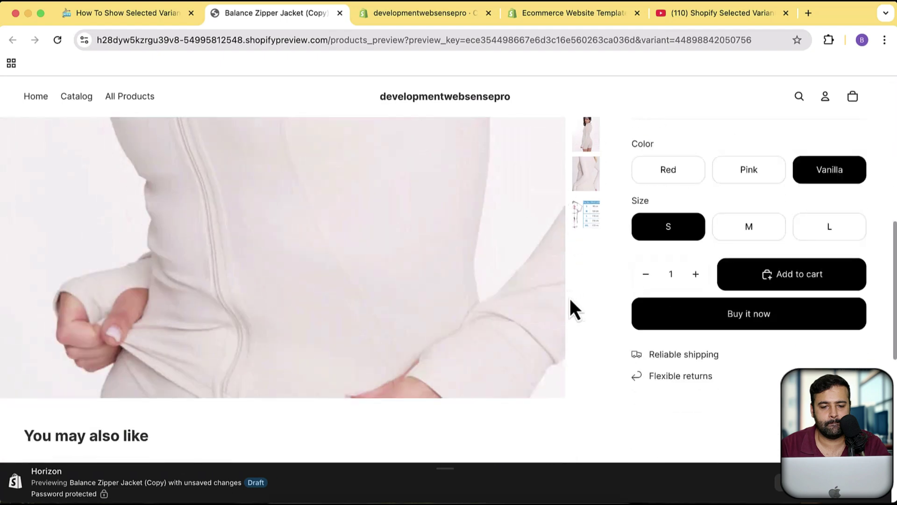
{"action": "scroll", "coordinate": [571, 311], "scroll_direction": "up", "scroll_amount": 3}
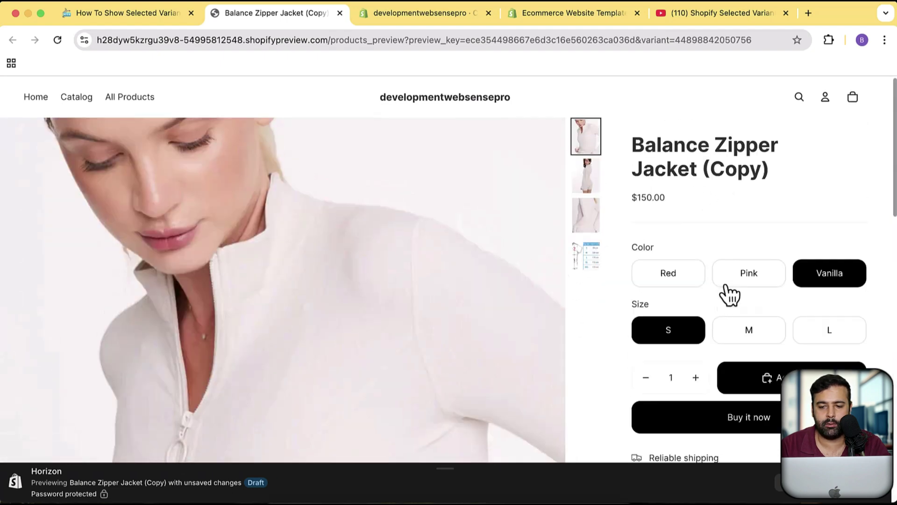
Switch the previewed product's color to Pink and to Red, checking which carousel thumbnails appear for each.
{"action": "left_click", "coordinate": [747, 276]}
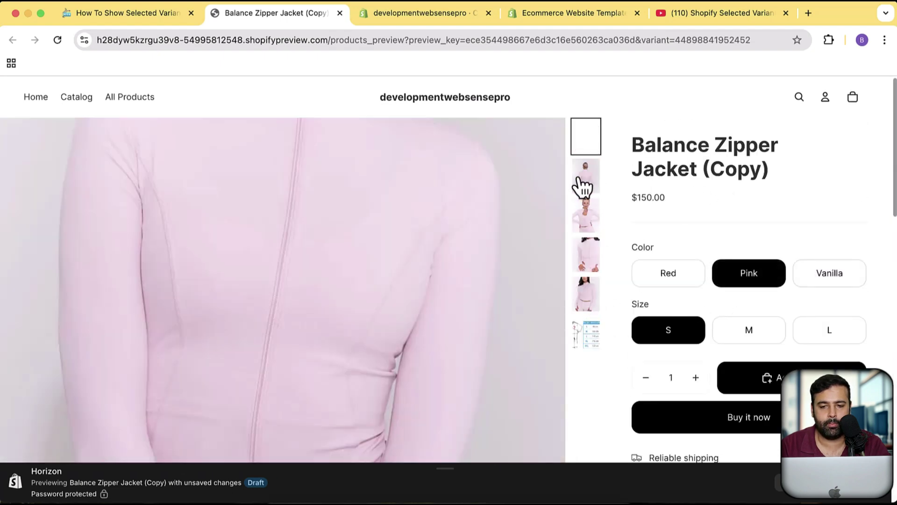
{"action": "scroll", "coordinate": [556, 295], "scroll_direction": "down", "scroll_amount": 3}
{"action": "scroll", "coordinate": [568, 322], "scroll_direction": "up", "scroll_amount": 3}
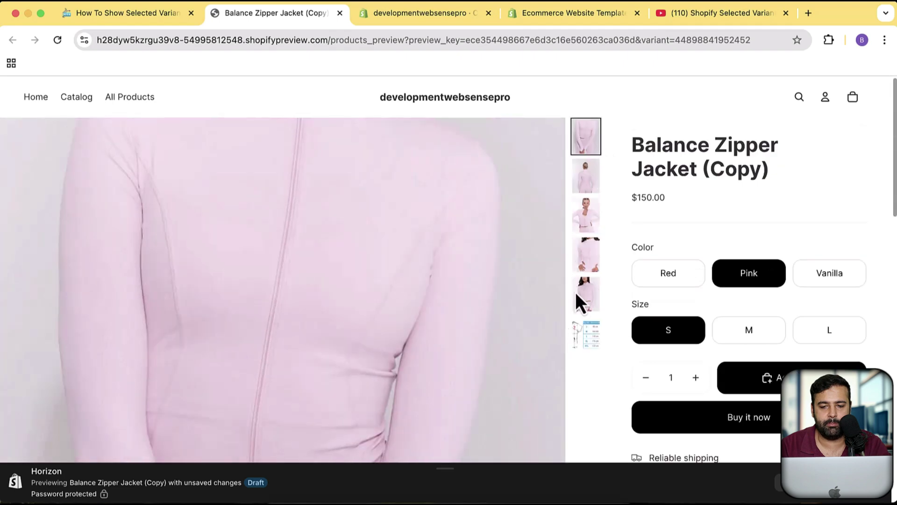
{"action": "left_click", "coordinate": [680, 276]}
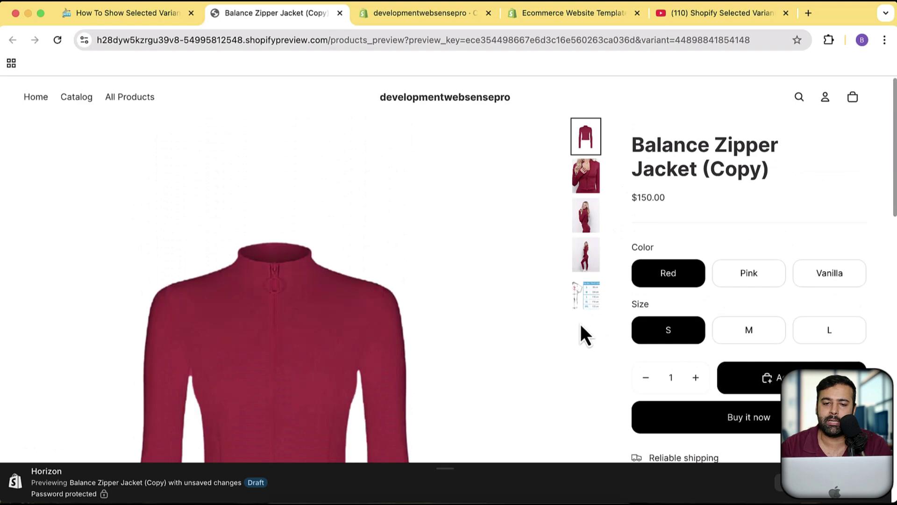
Return to the WebSensePro blog post and highlight product-information in the file name given in the code instructions.
{"action": "left_click", "coordinate": [118, 14]}
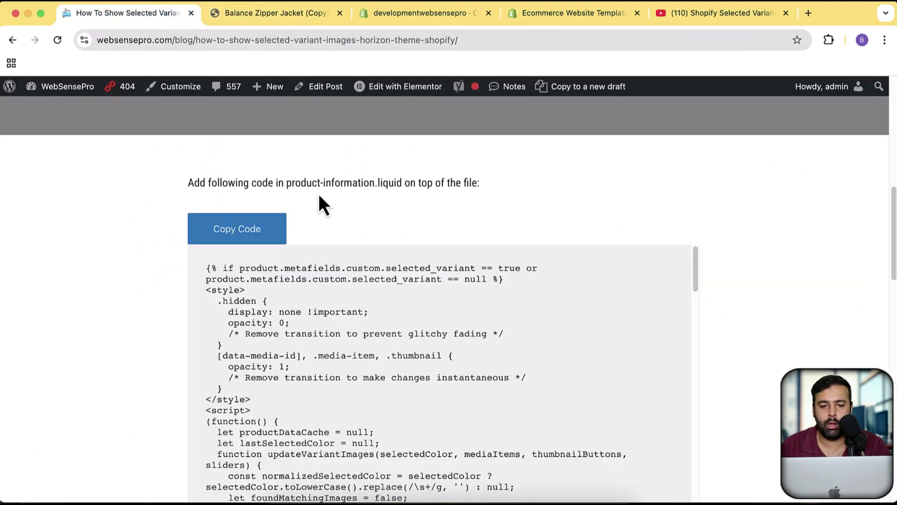
{"action": "left_click_drag", "start_coordinate": [287, 183], "coordinate": [375, 184]}
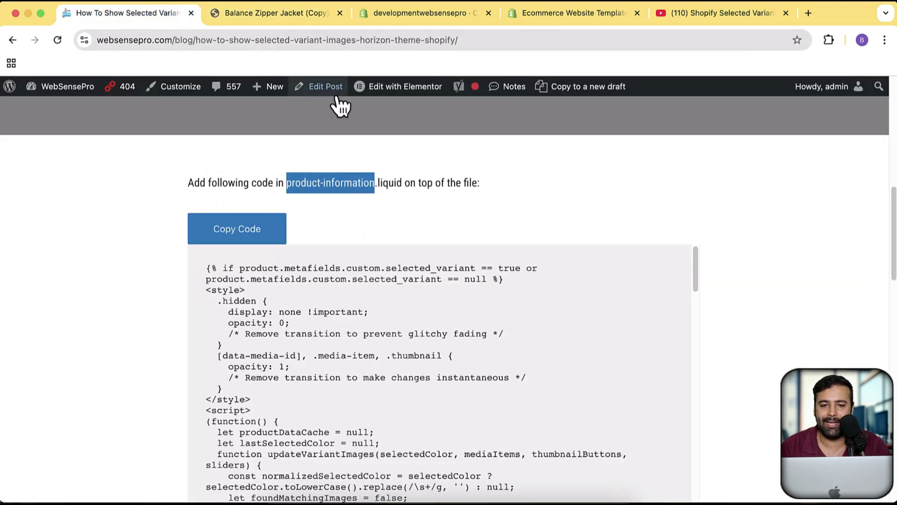